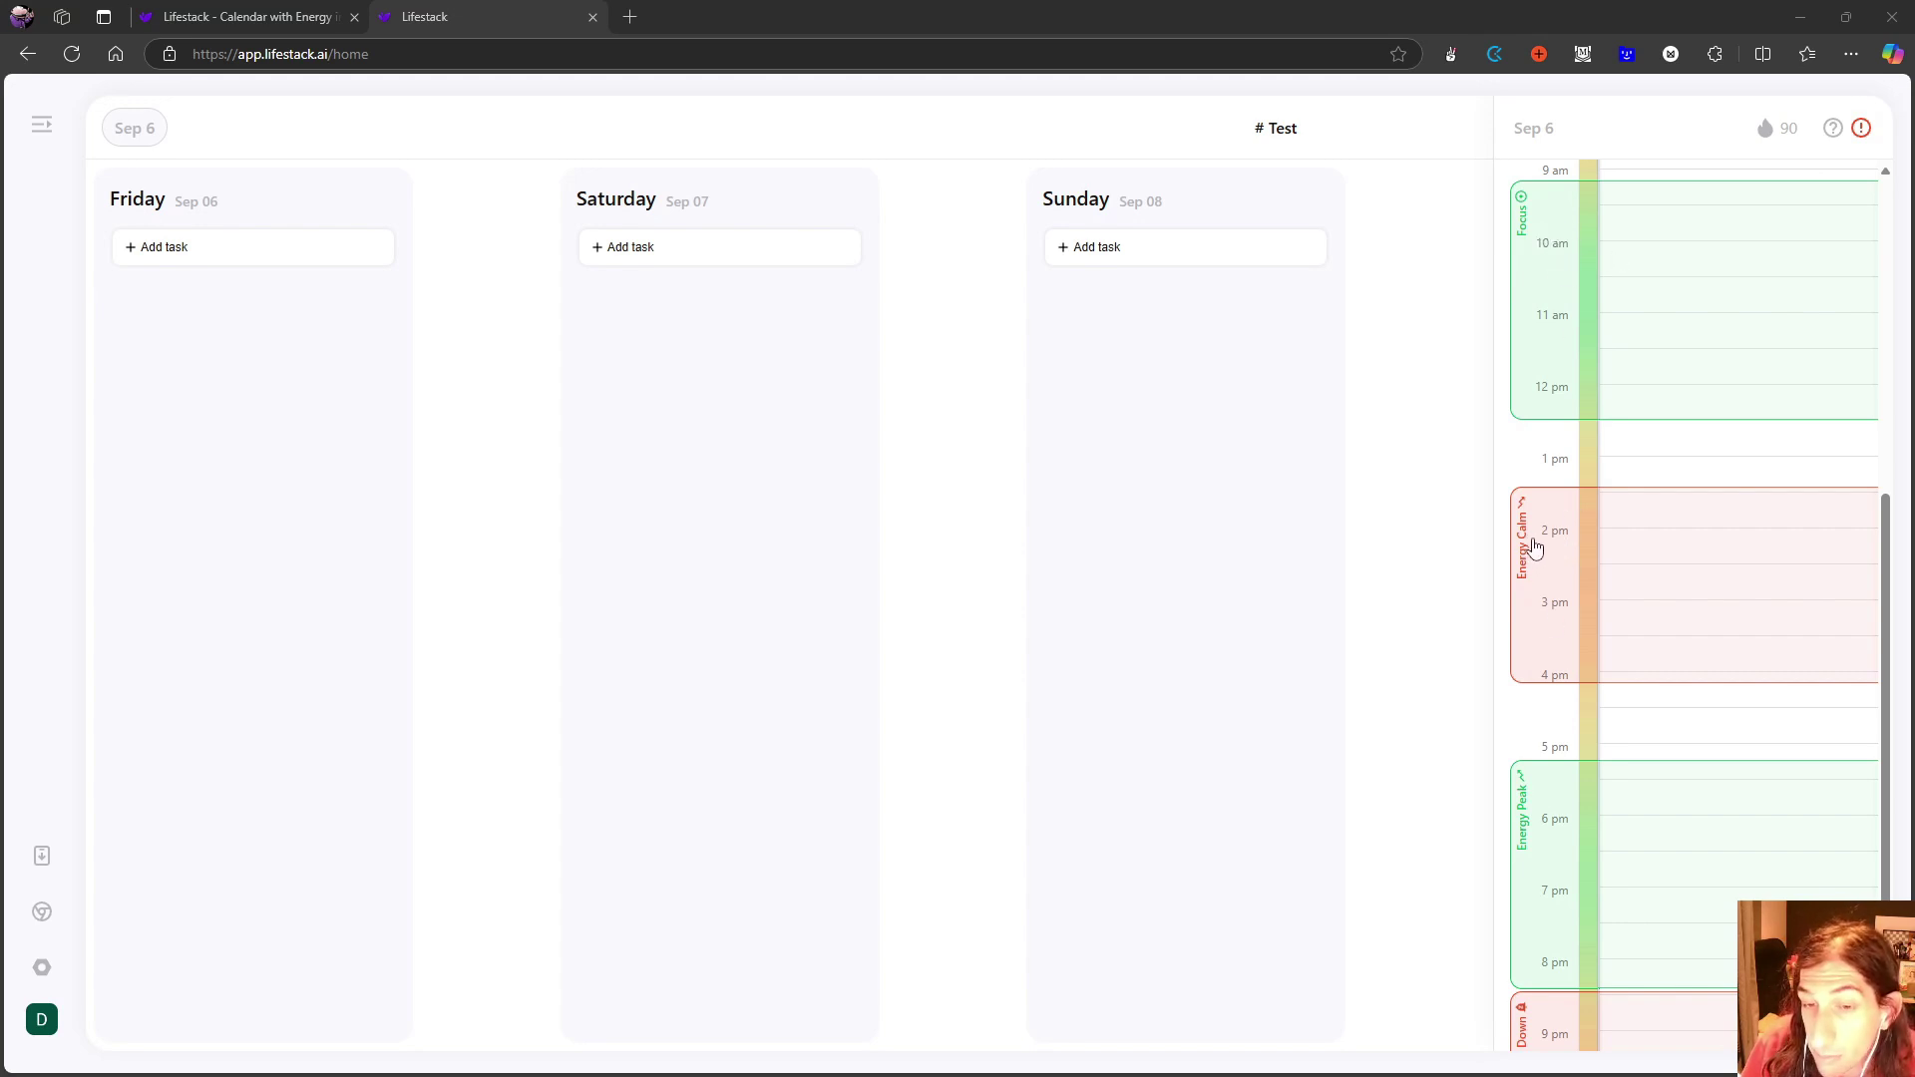
scroll(1592, 522, "down", 2)
scroll(1579, 526, "up", 2)
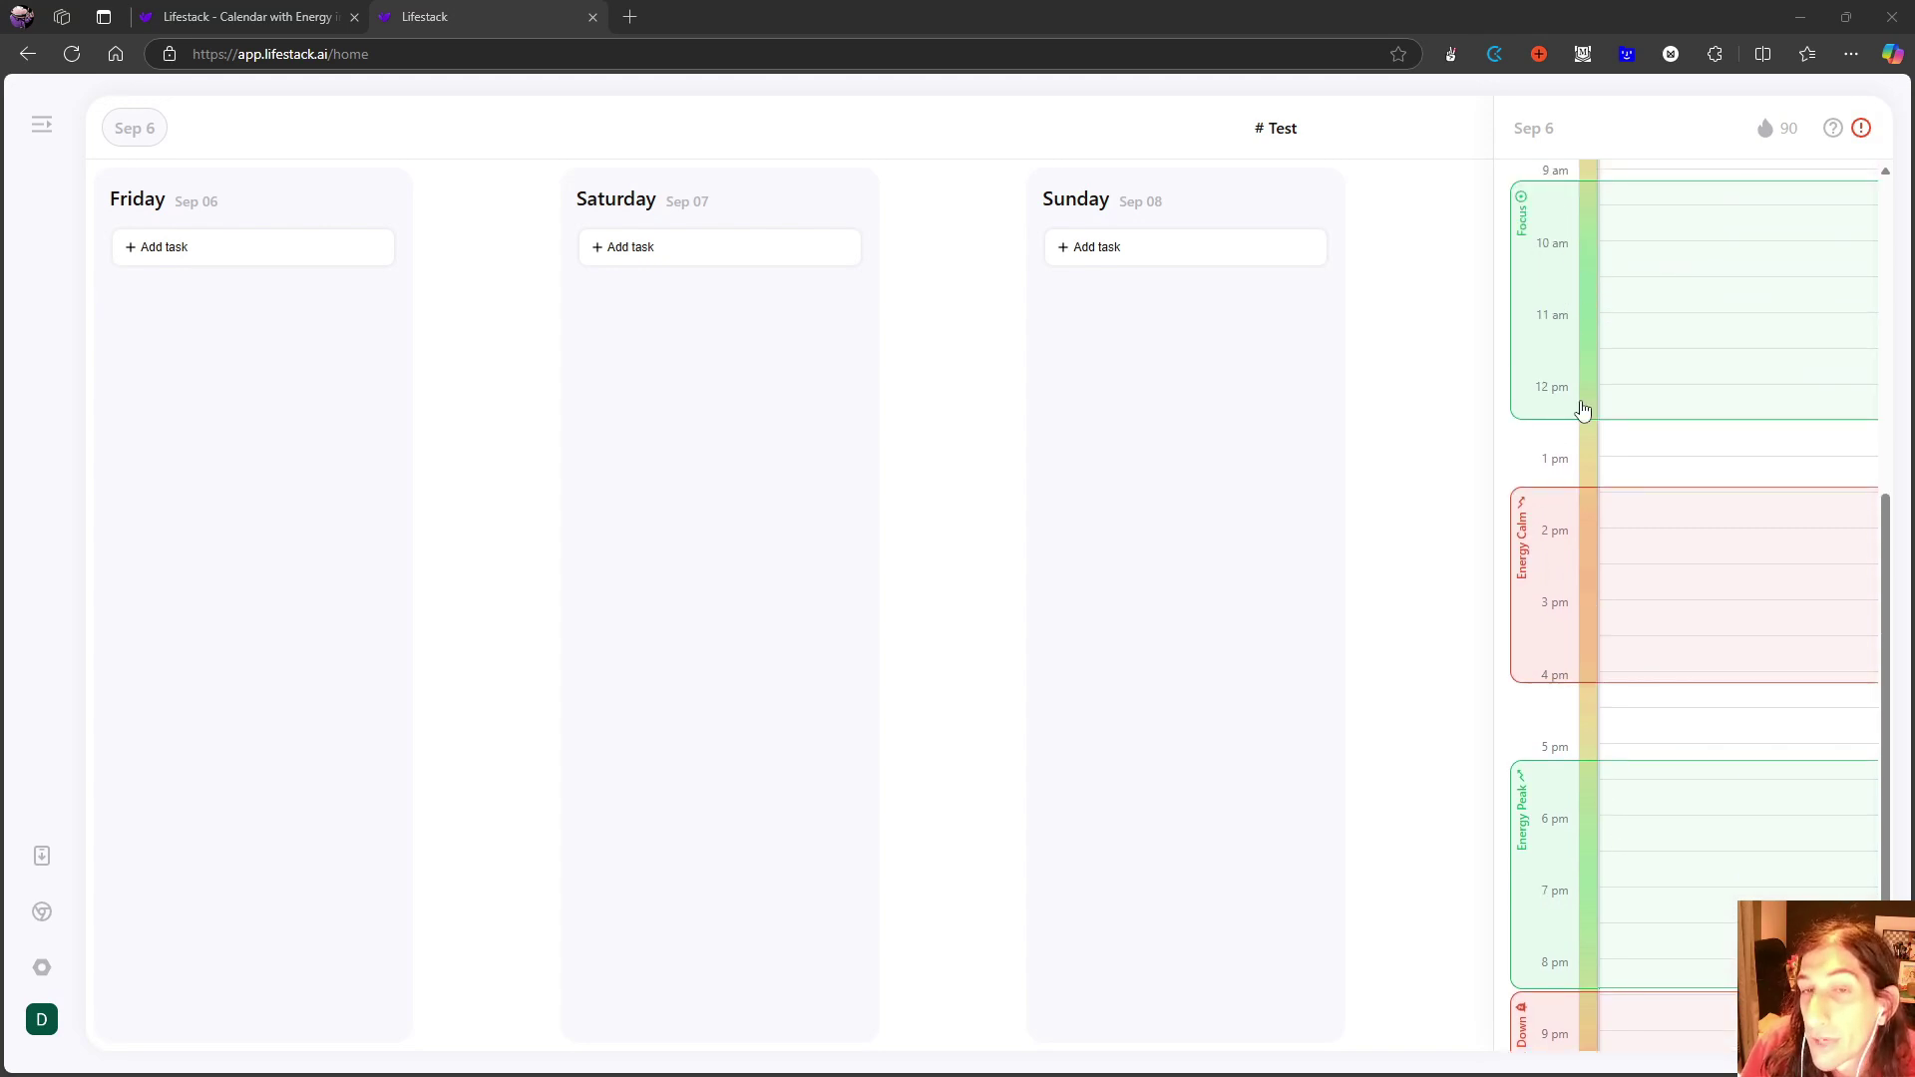
scroll(1589, 539, "down", 1)
scroll(1548, 774, "down", 1)
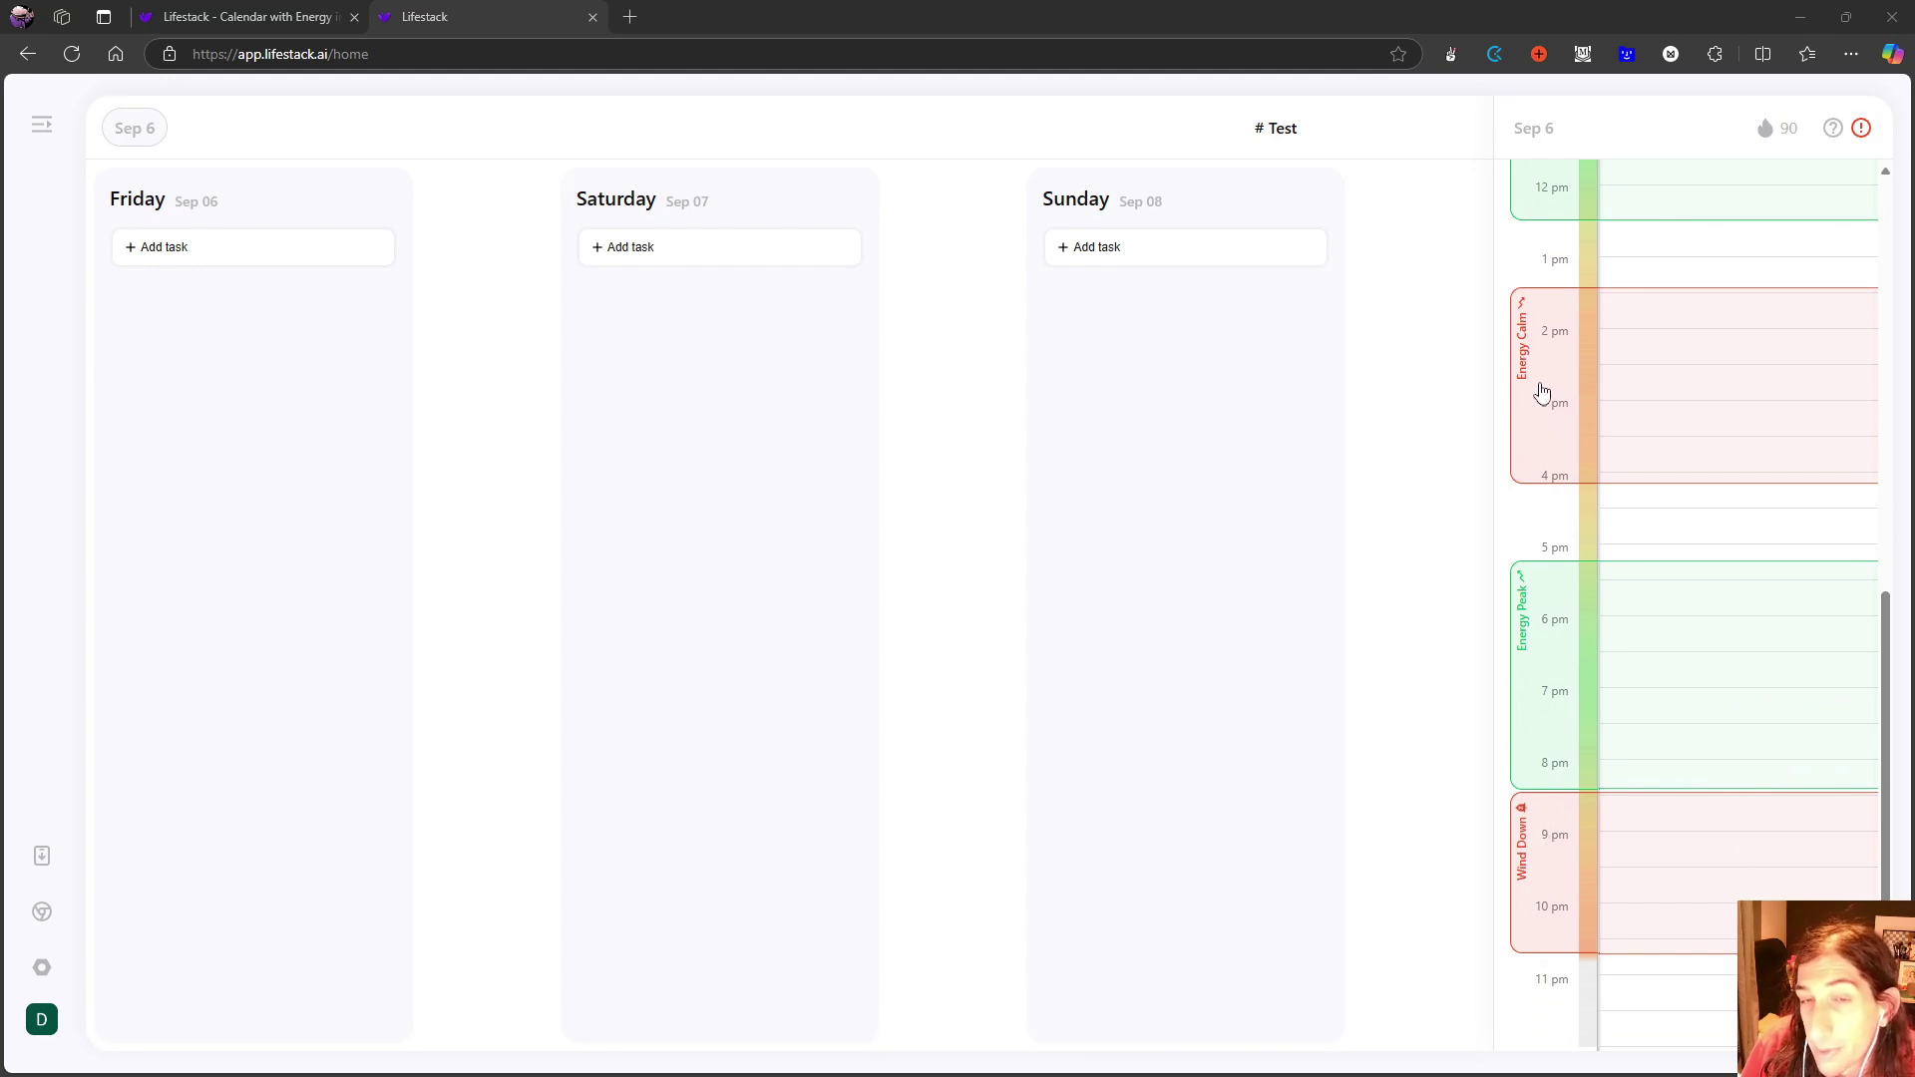
scroll(1547, 419, "up", 1)
scroll(1578, 496, "up", 1)
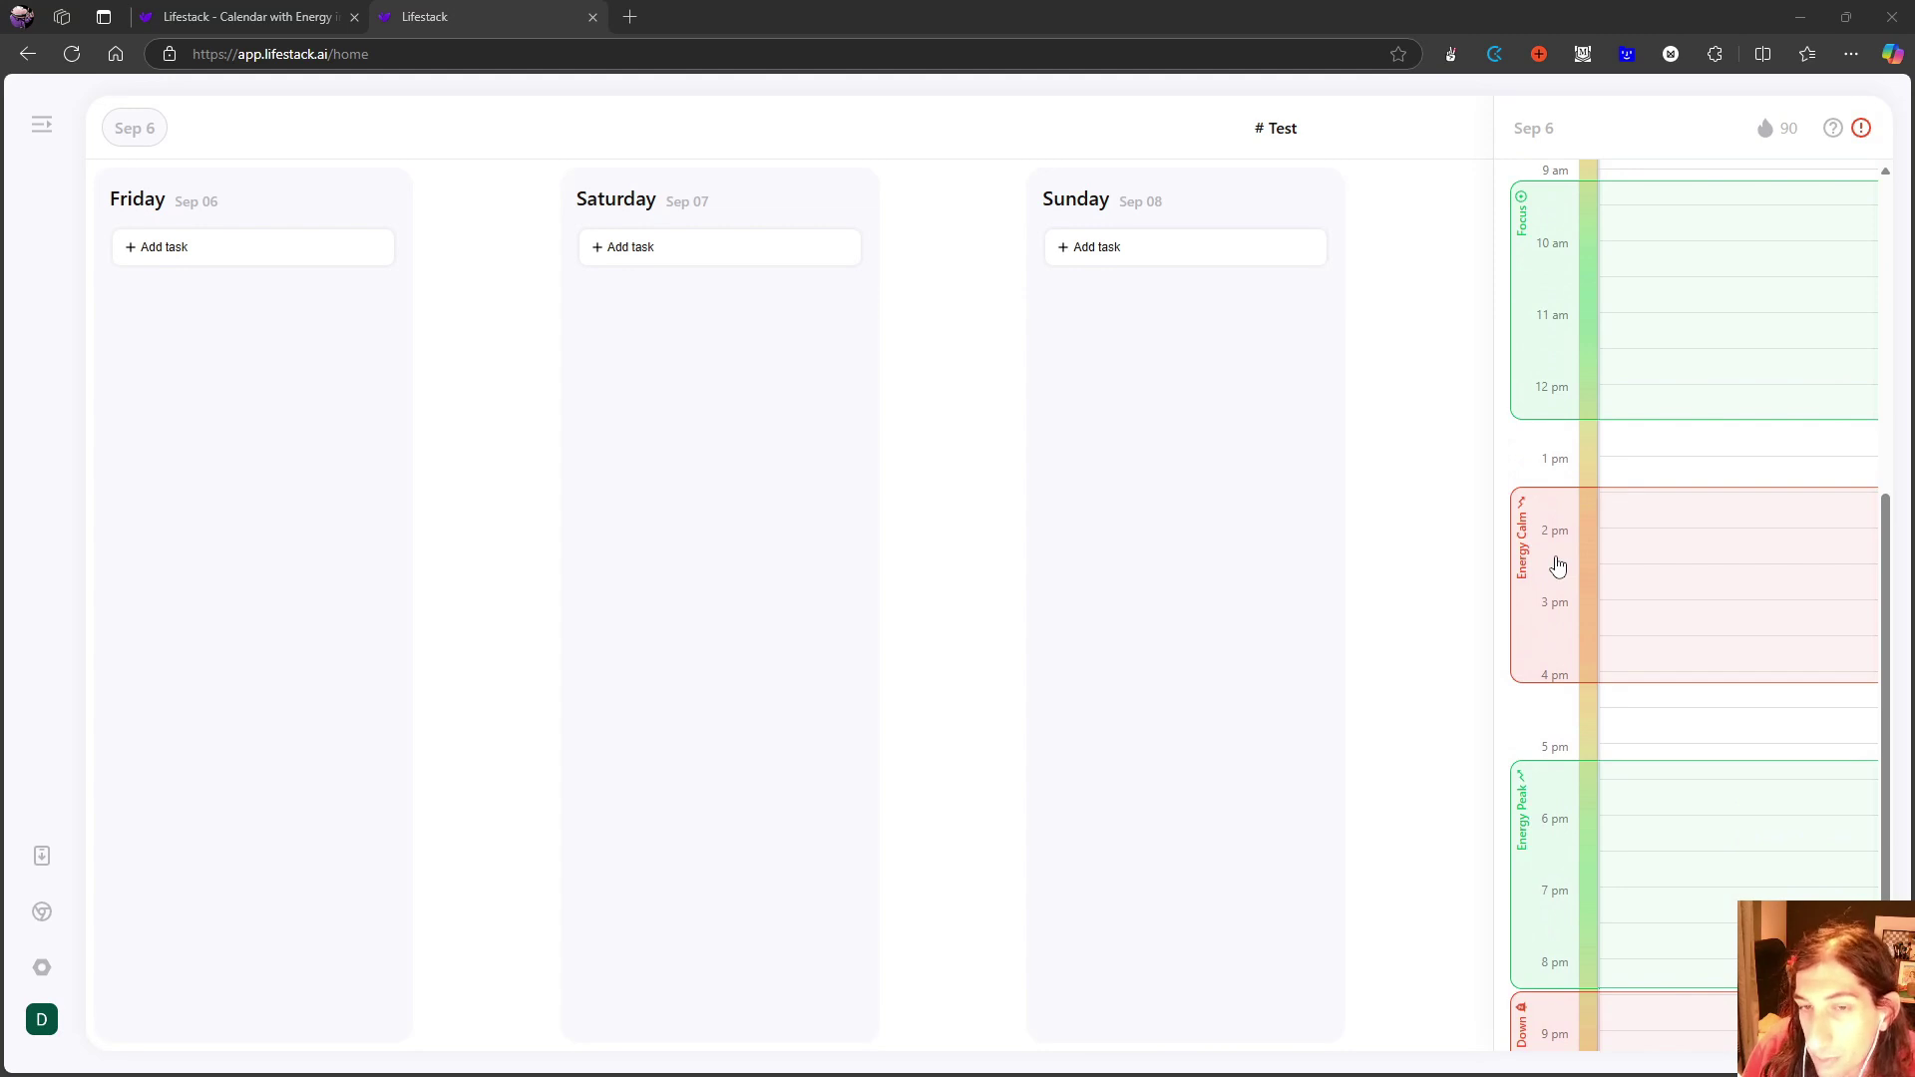
scroll(1571, 638, "down", 2)
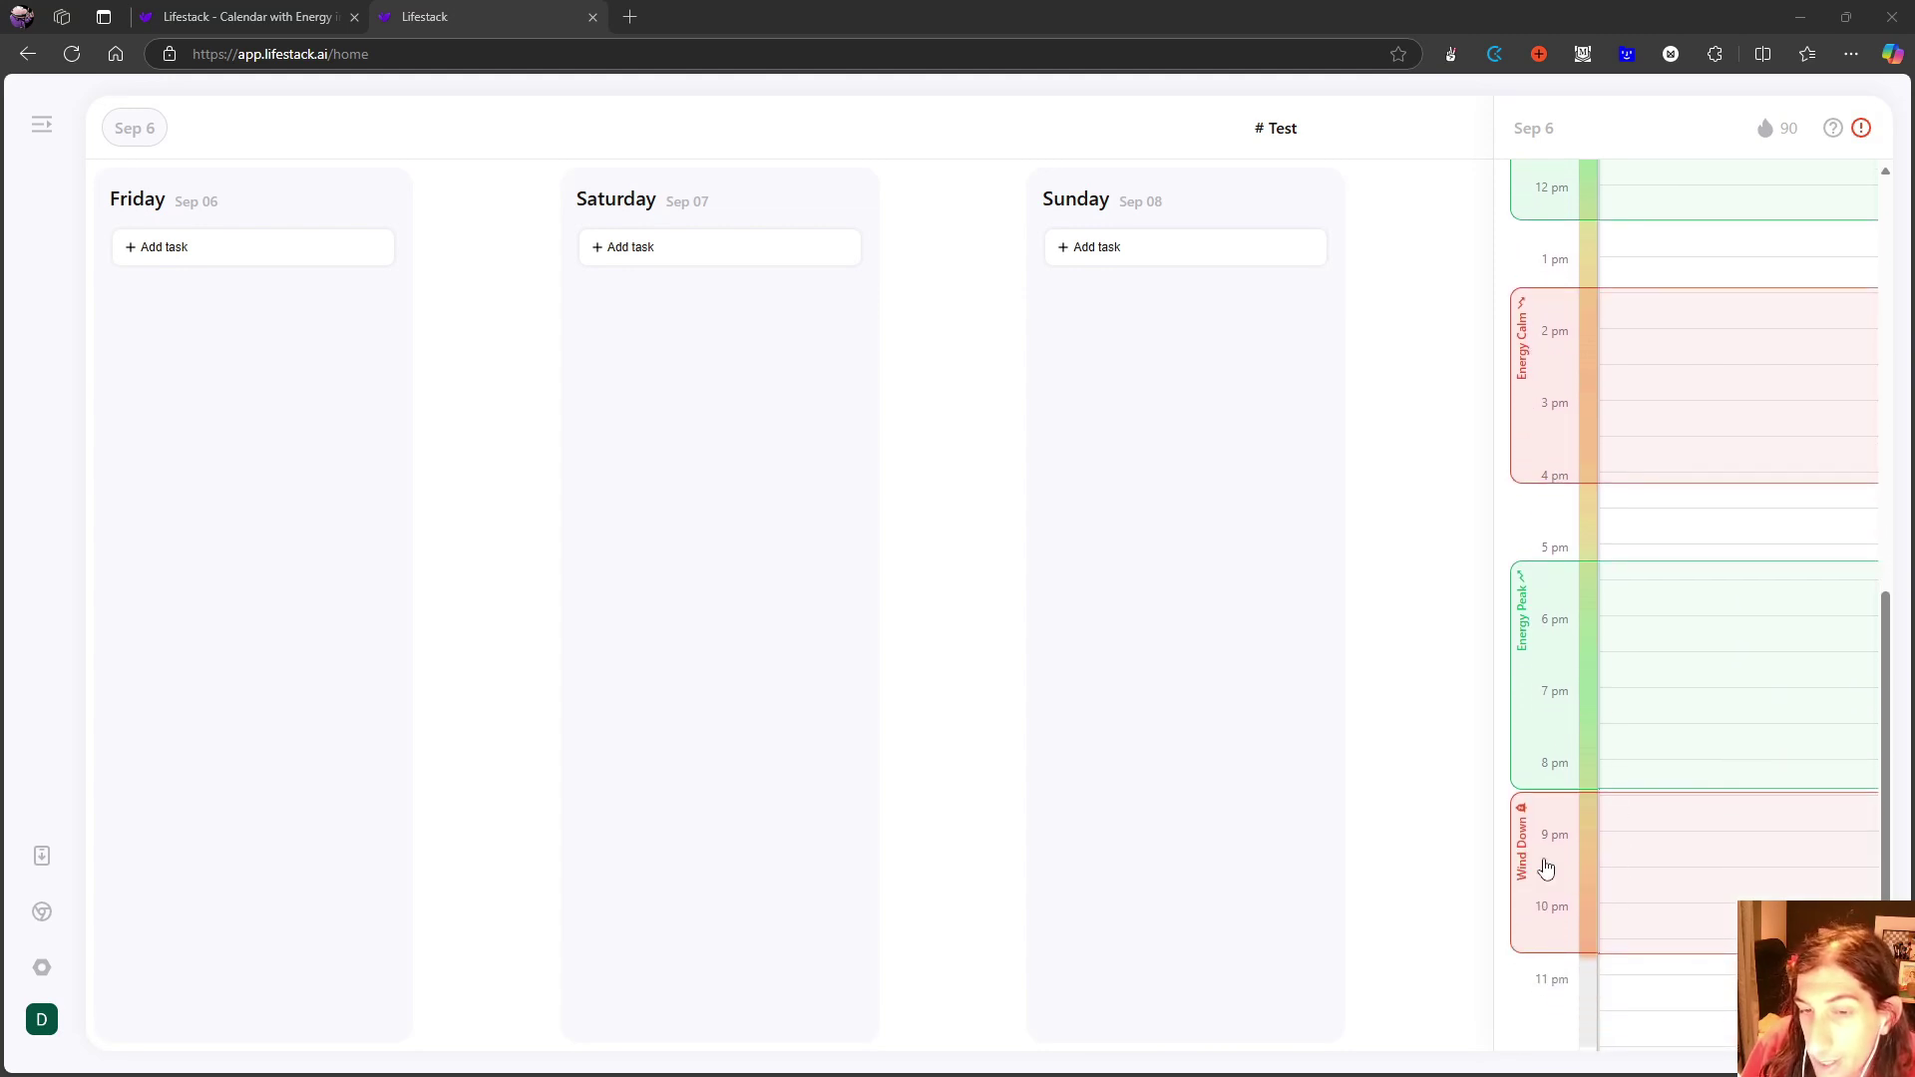
scroll(1561, 825, "up", 1)
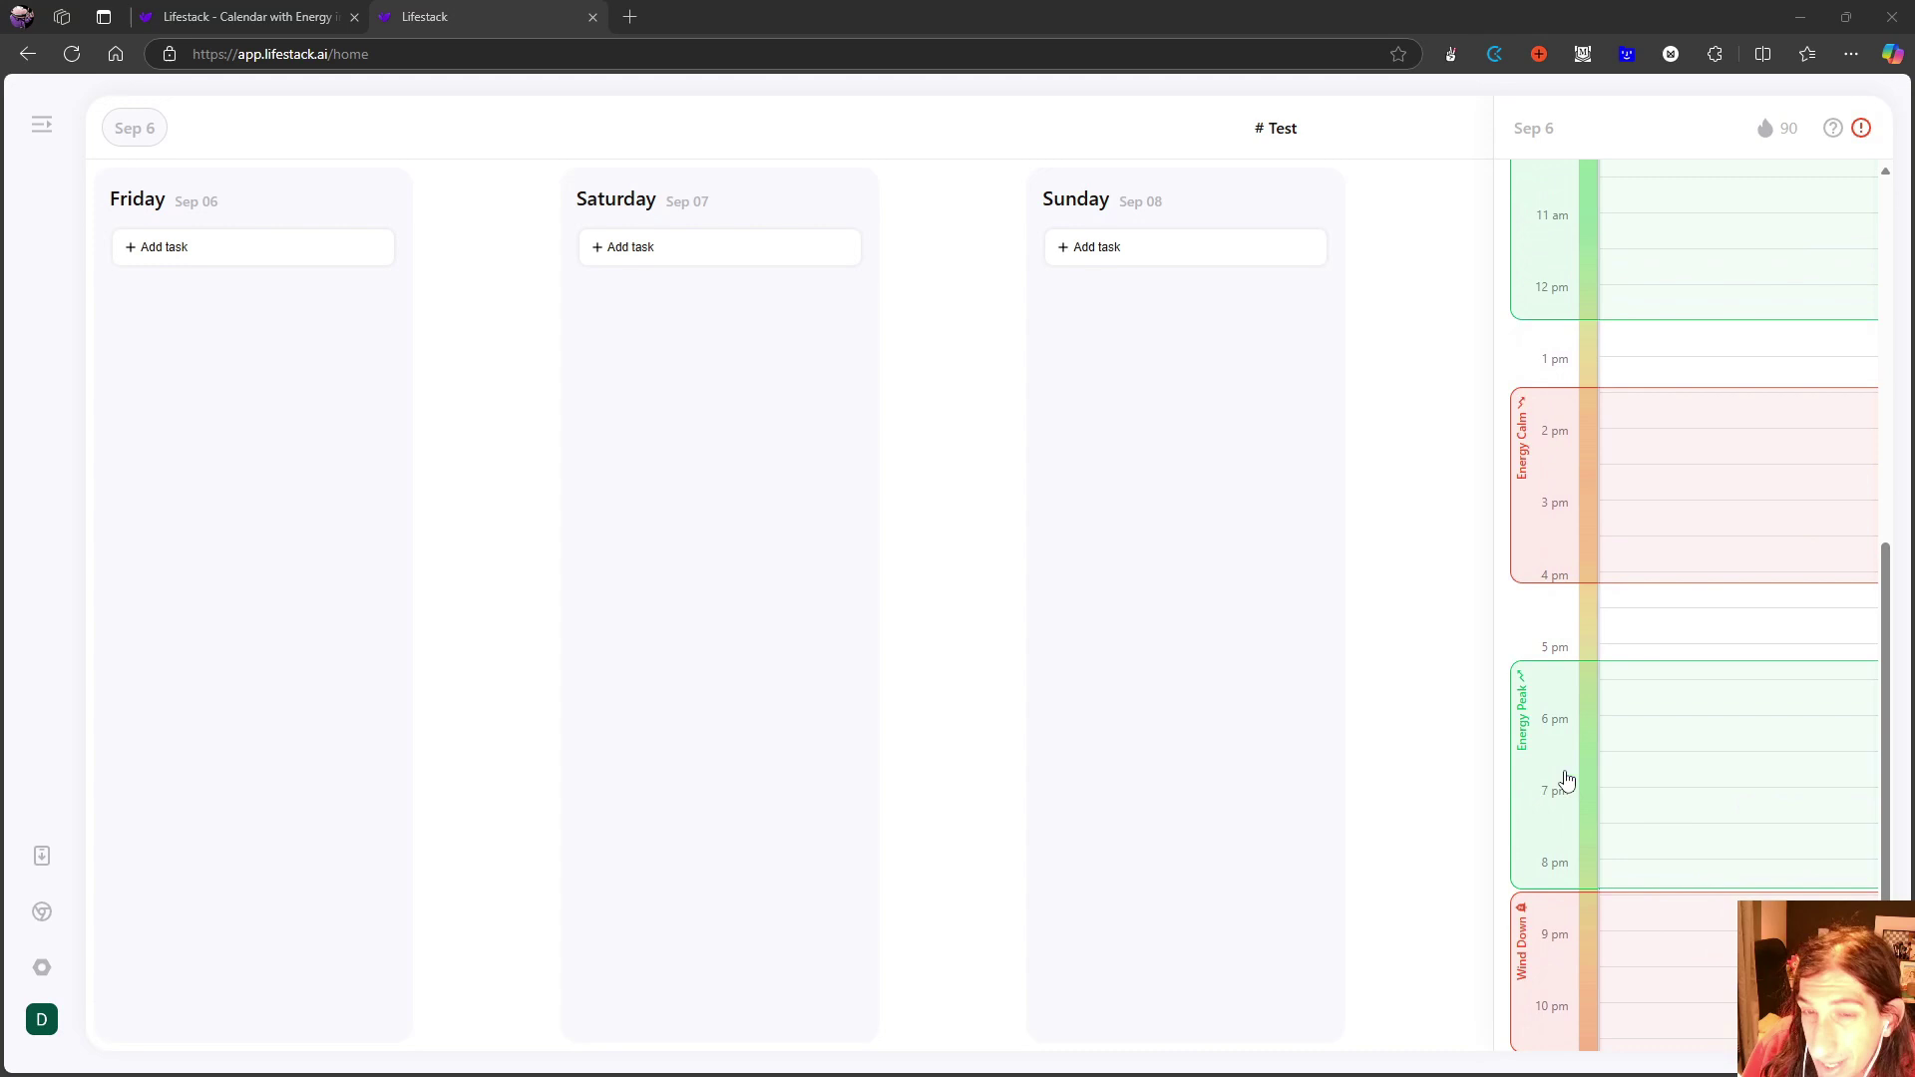
scroll(1566, 779, "up", 2)
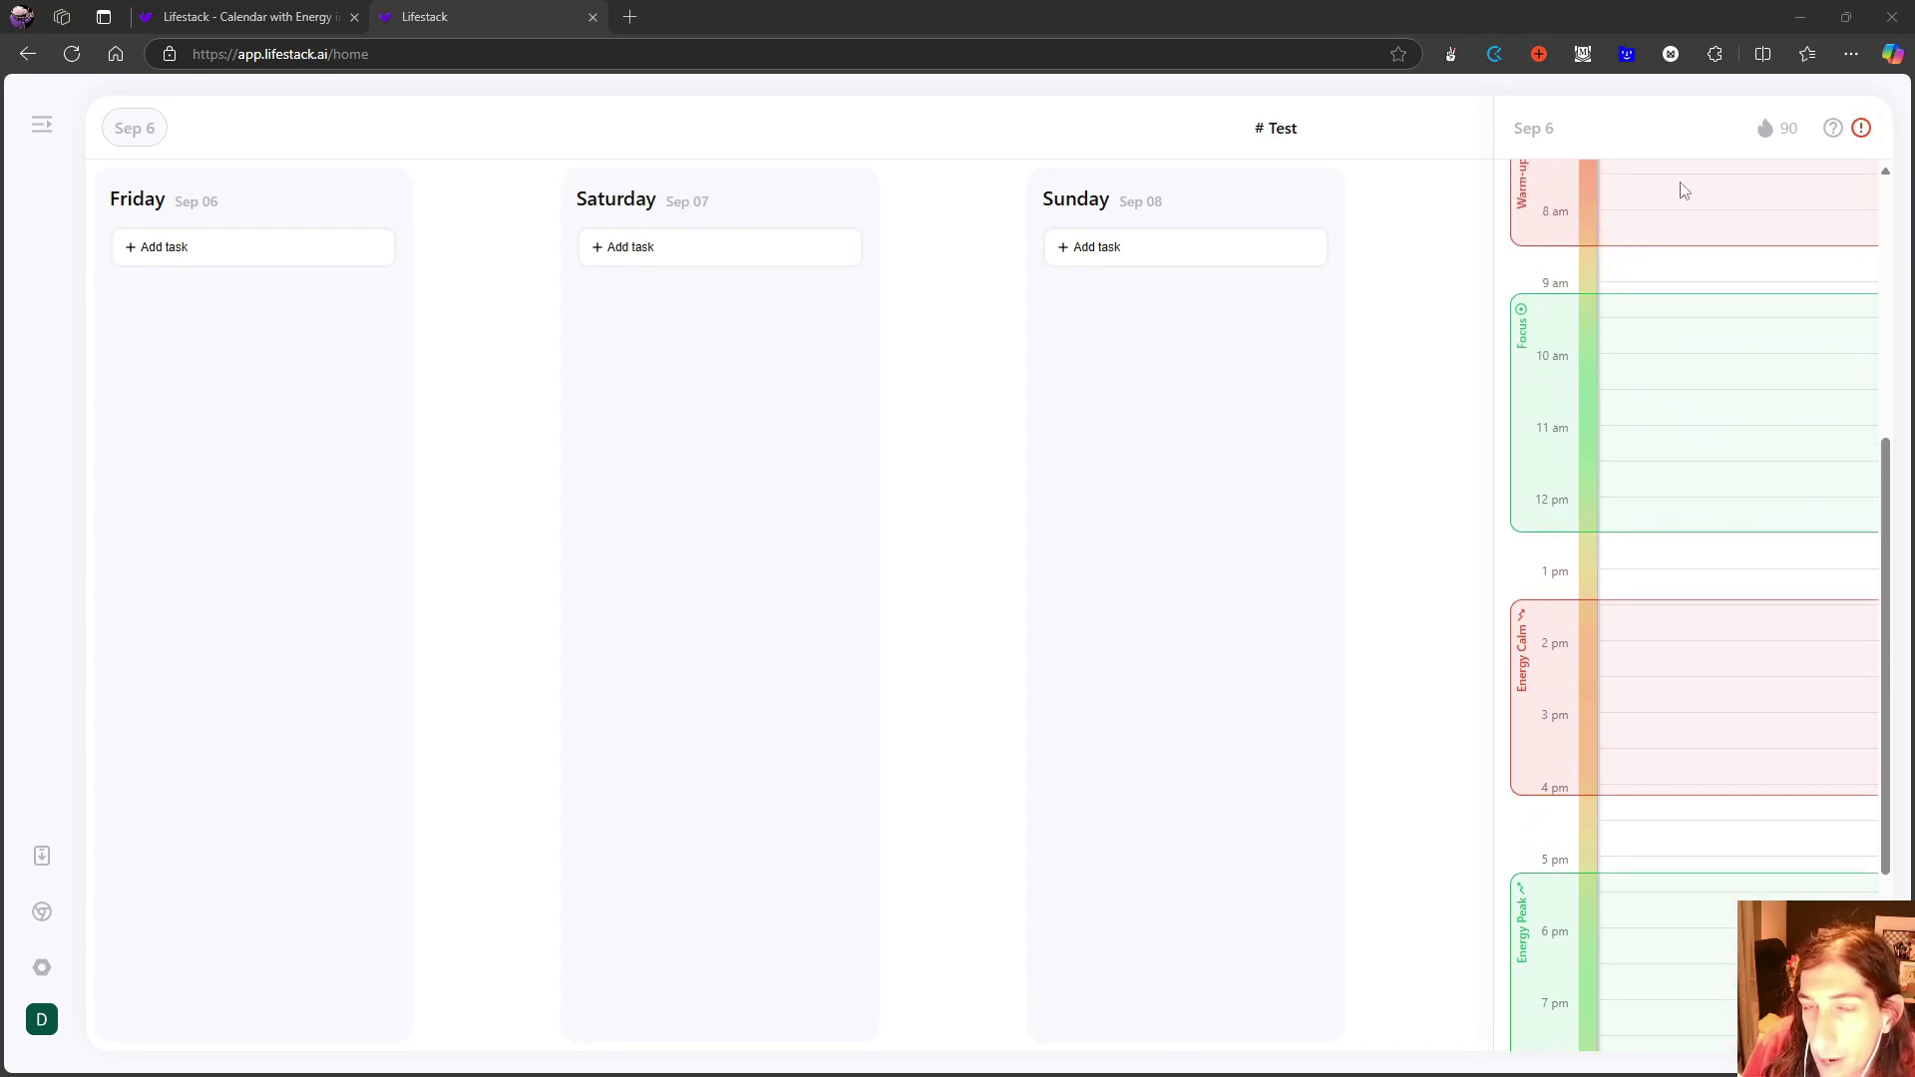
scroll(1684, 190, "up", 1)
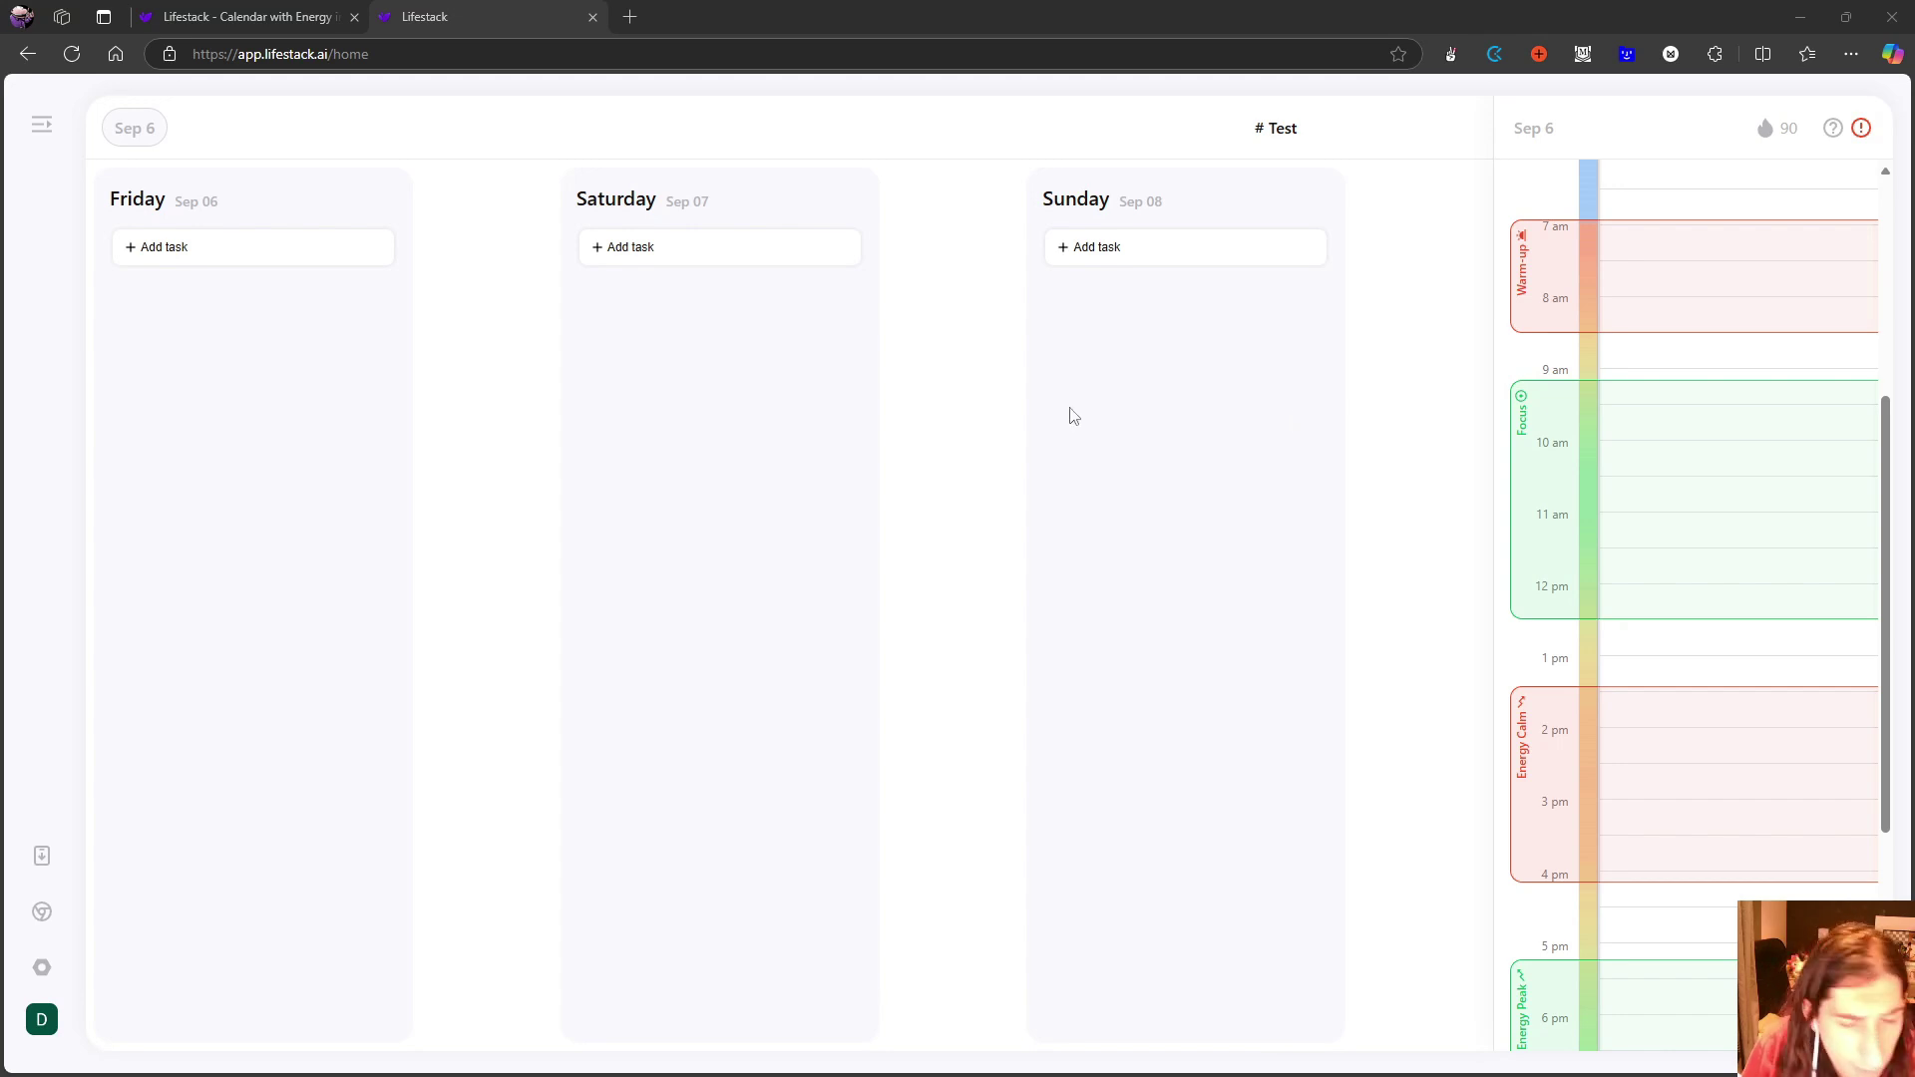
left_click(42, 968)
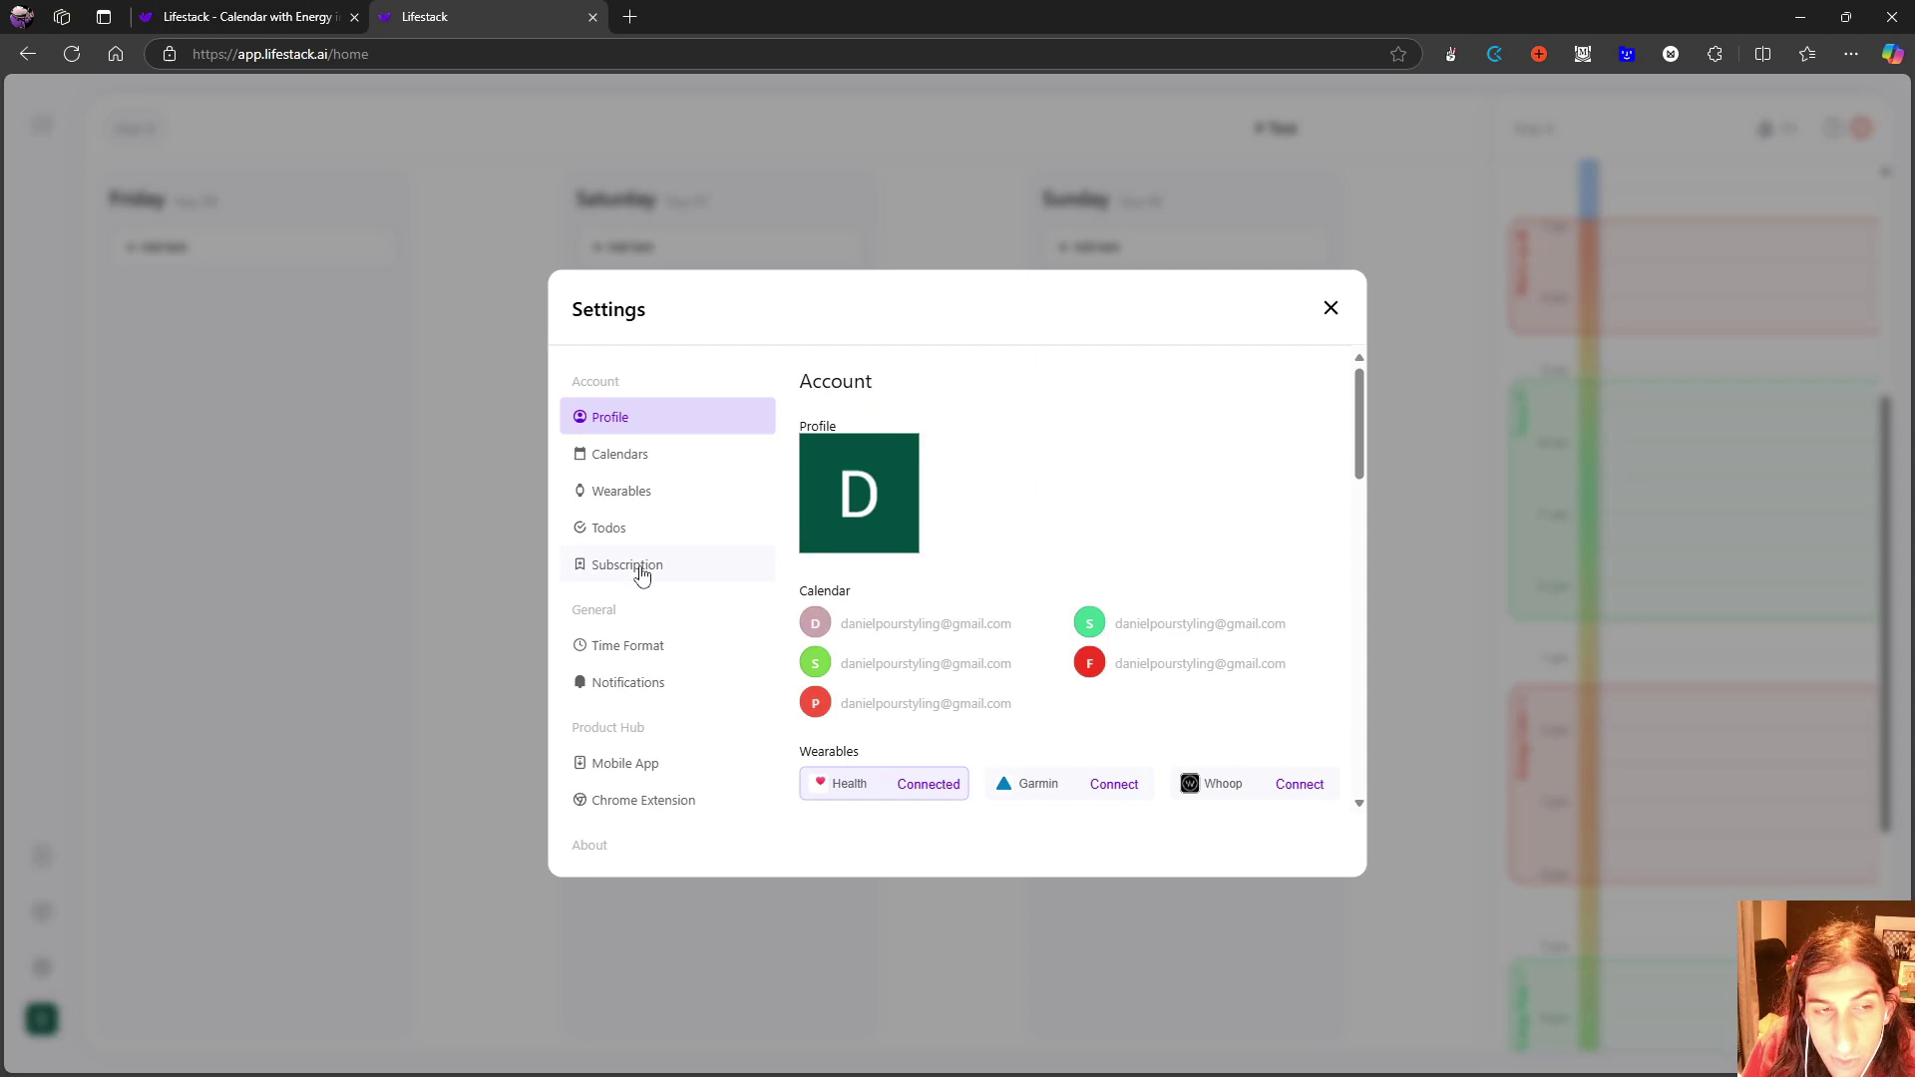
left_click(641, 573)
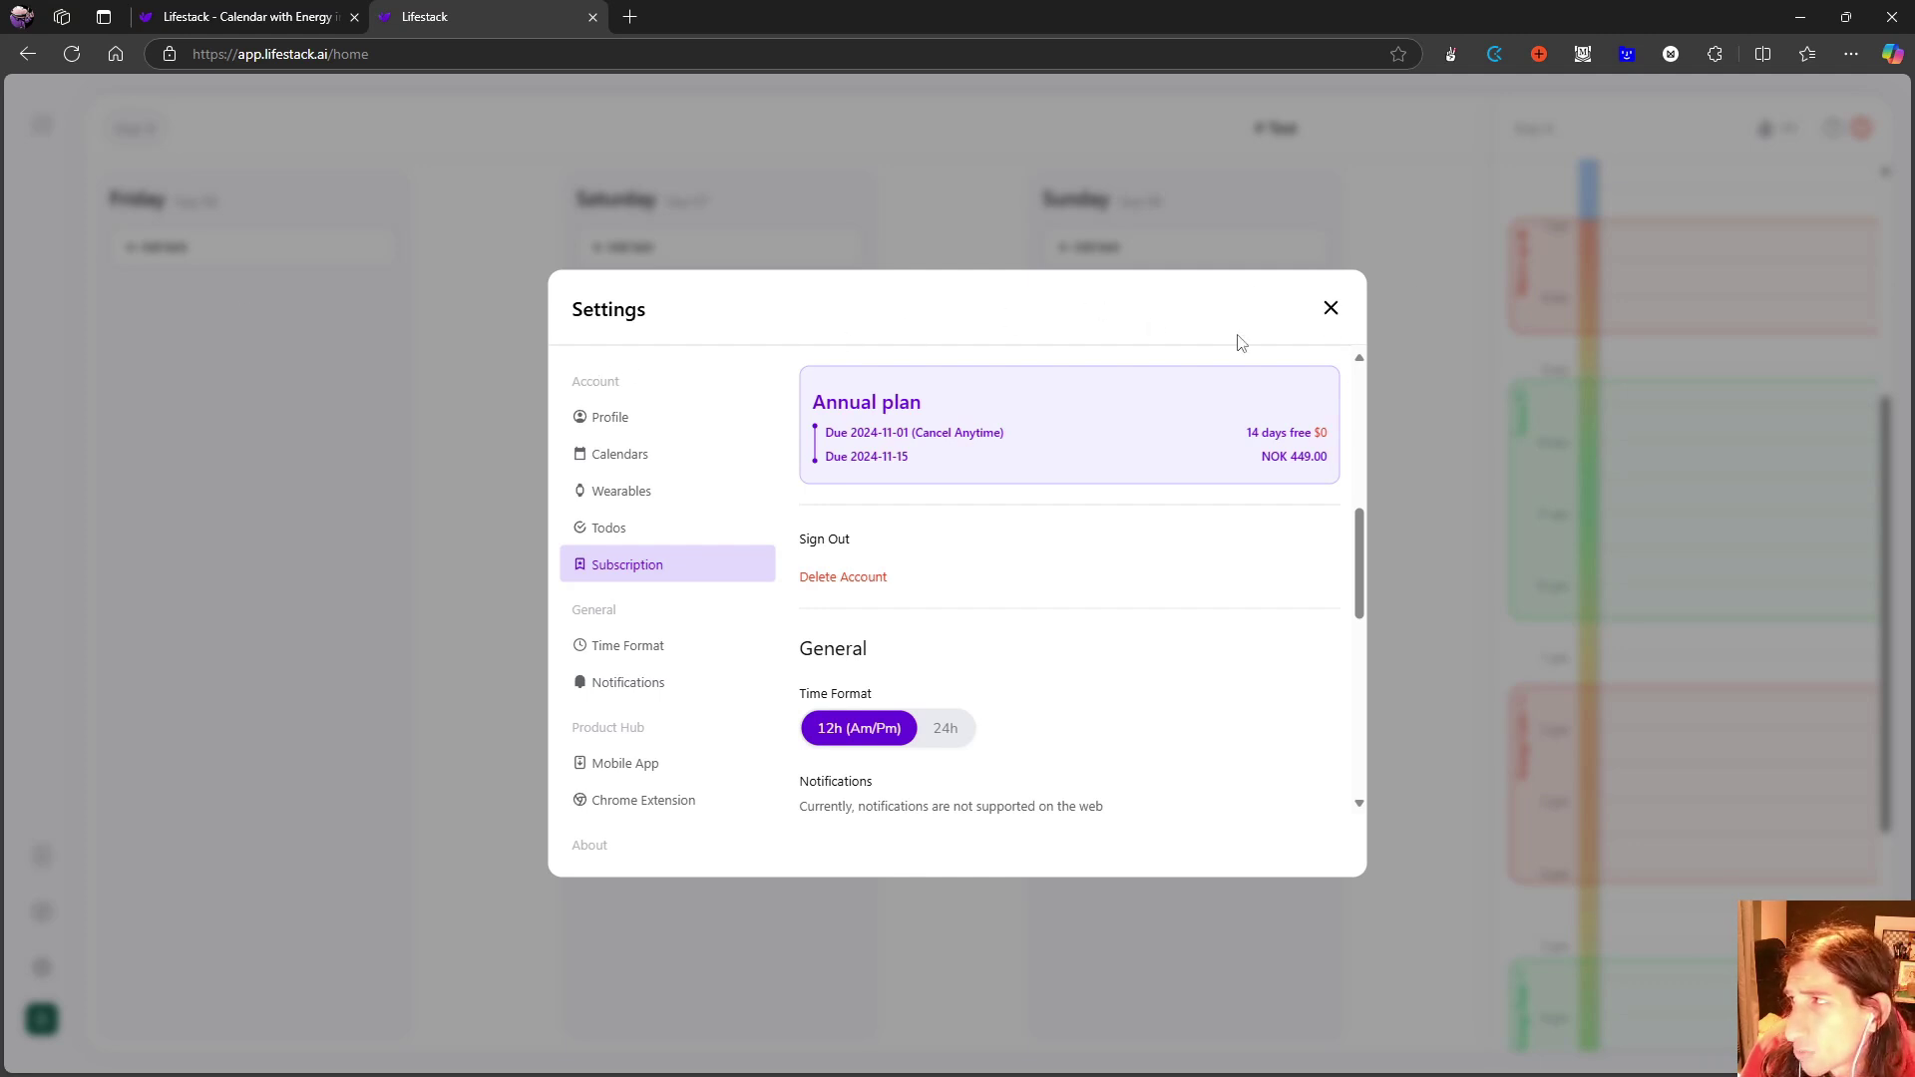
left_click(1330, 309)
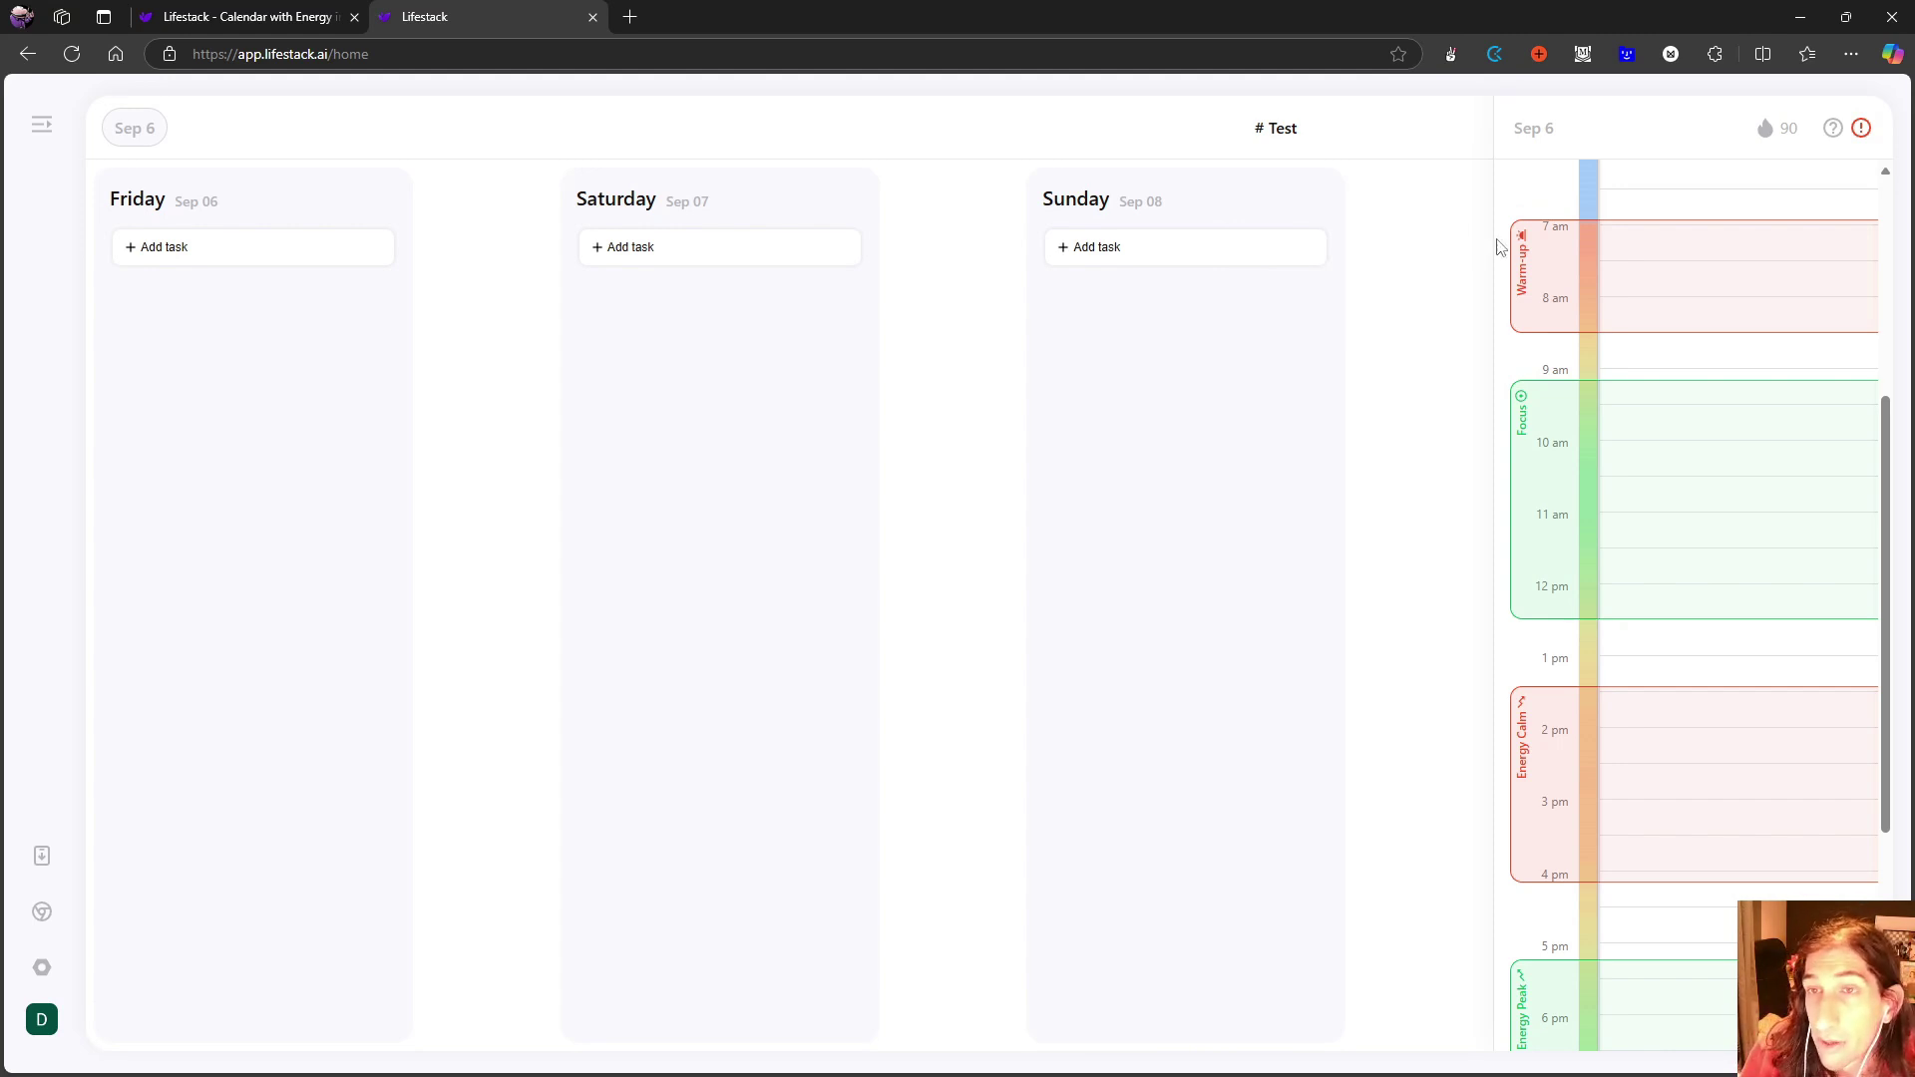
scroll(1648, 273, "down", 3)
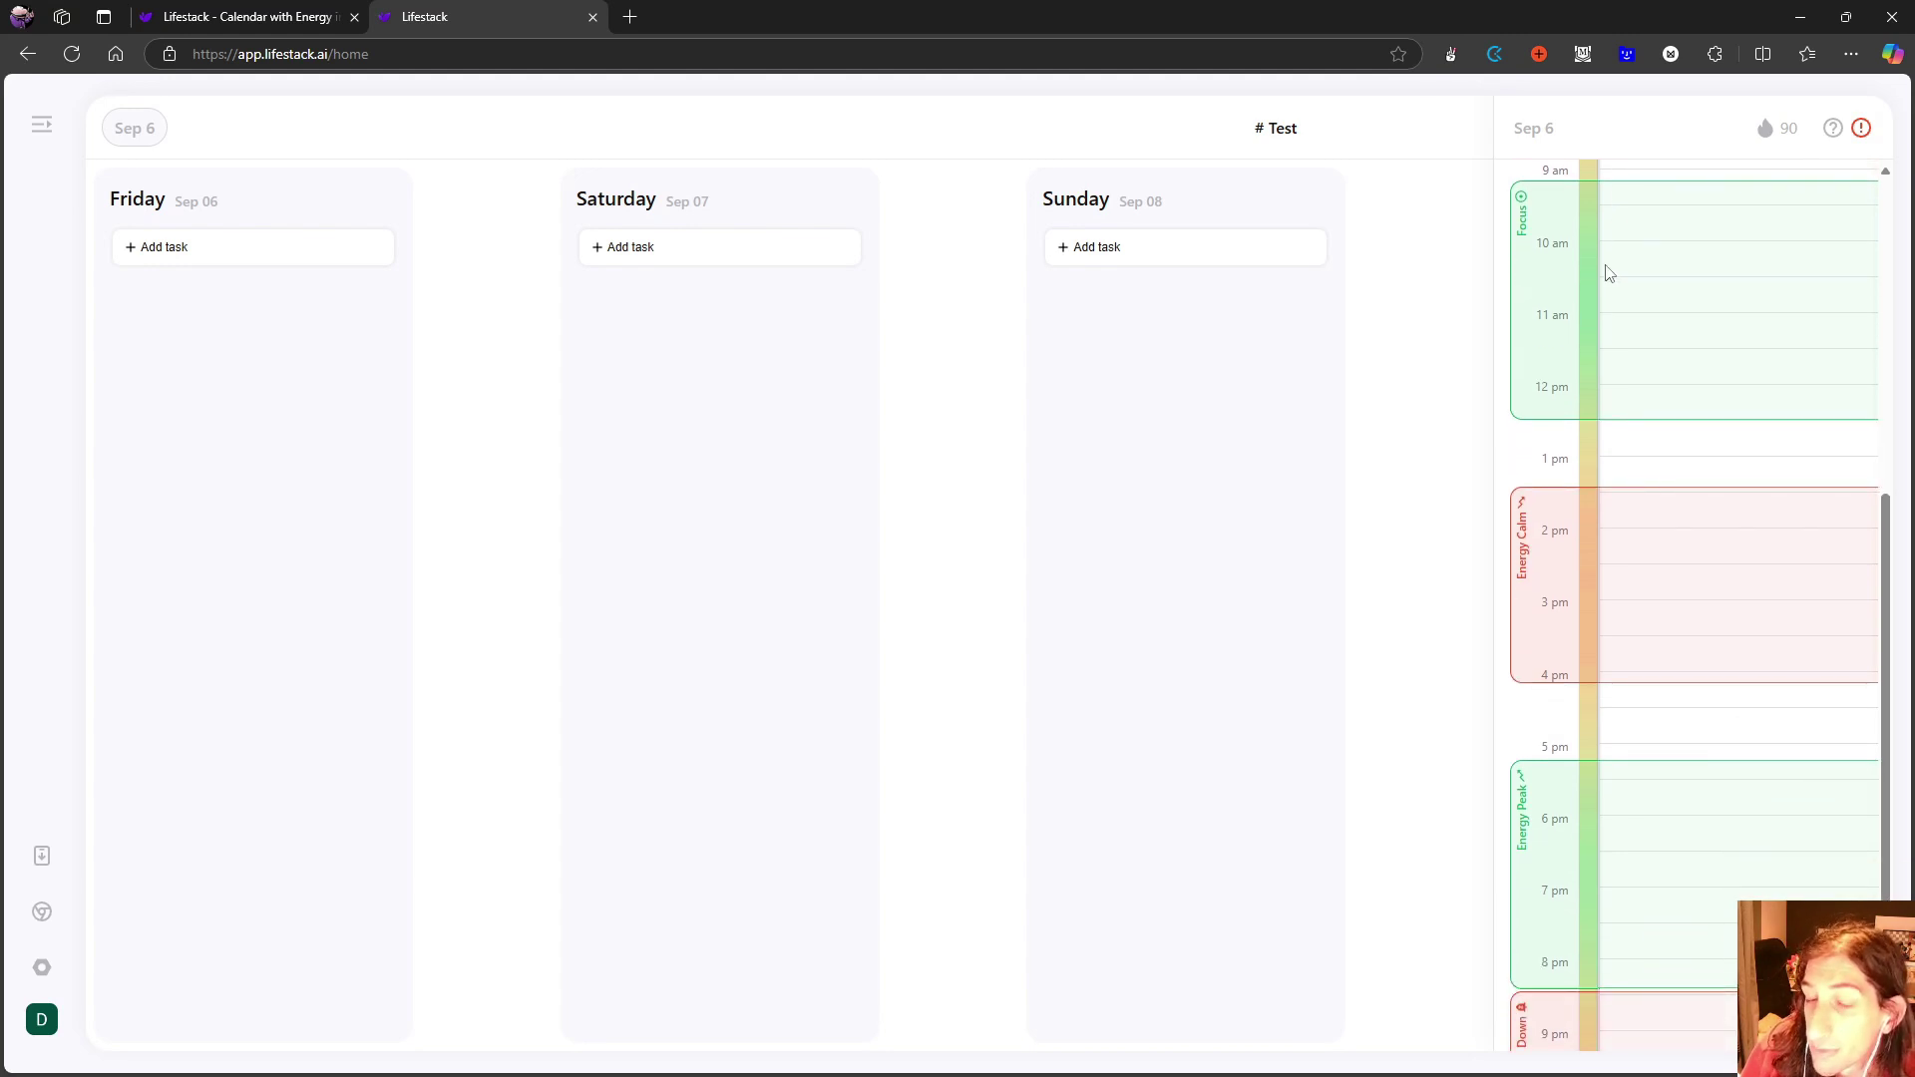
scroll(1610, 274, "down", 2)
scroll(1609, 273, "up", 1)
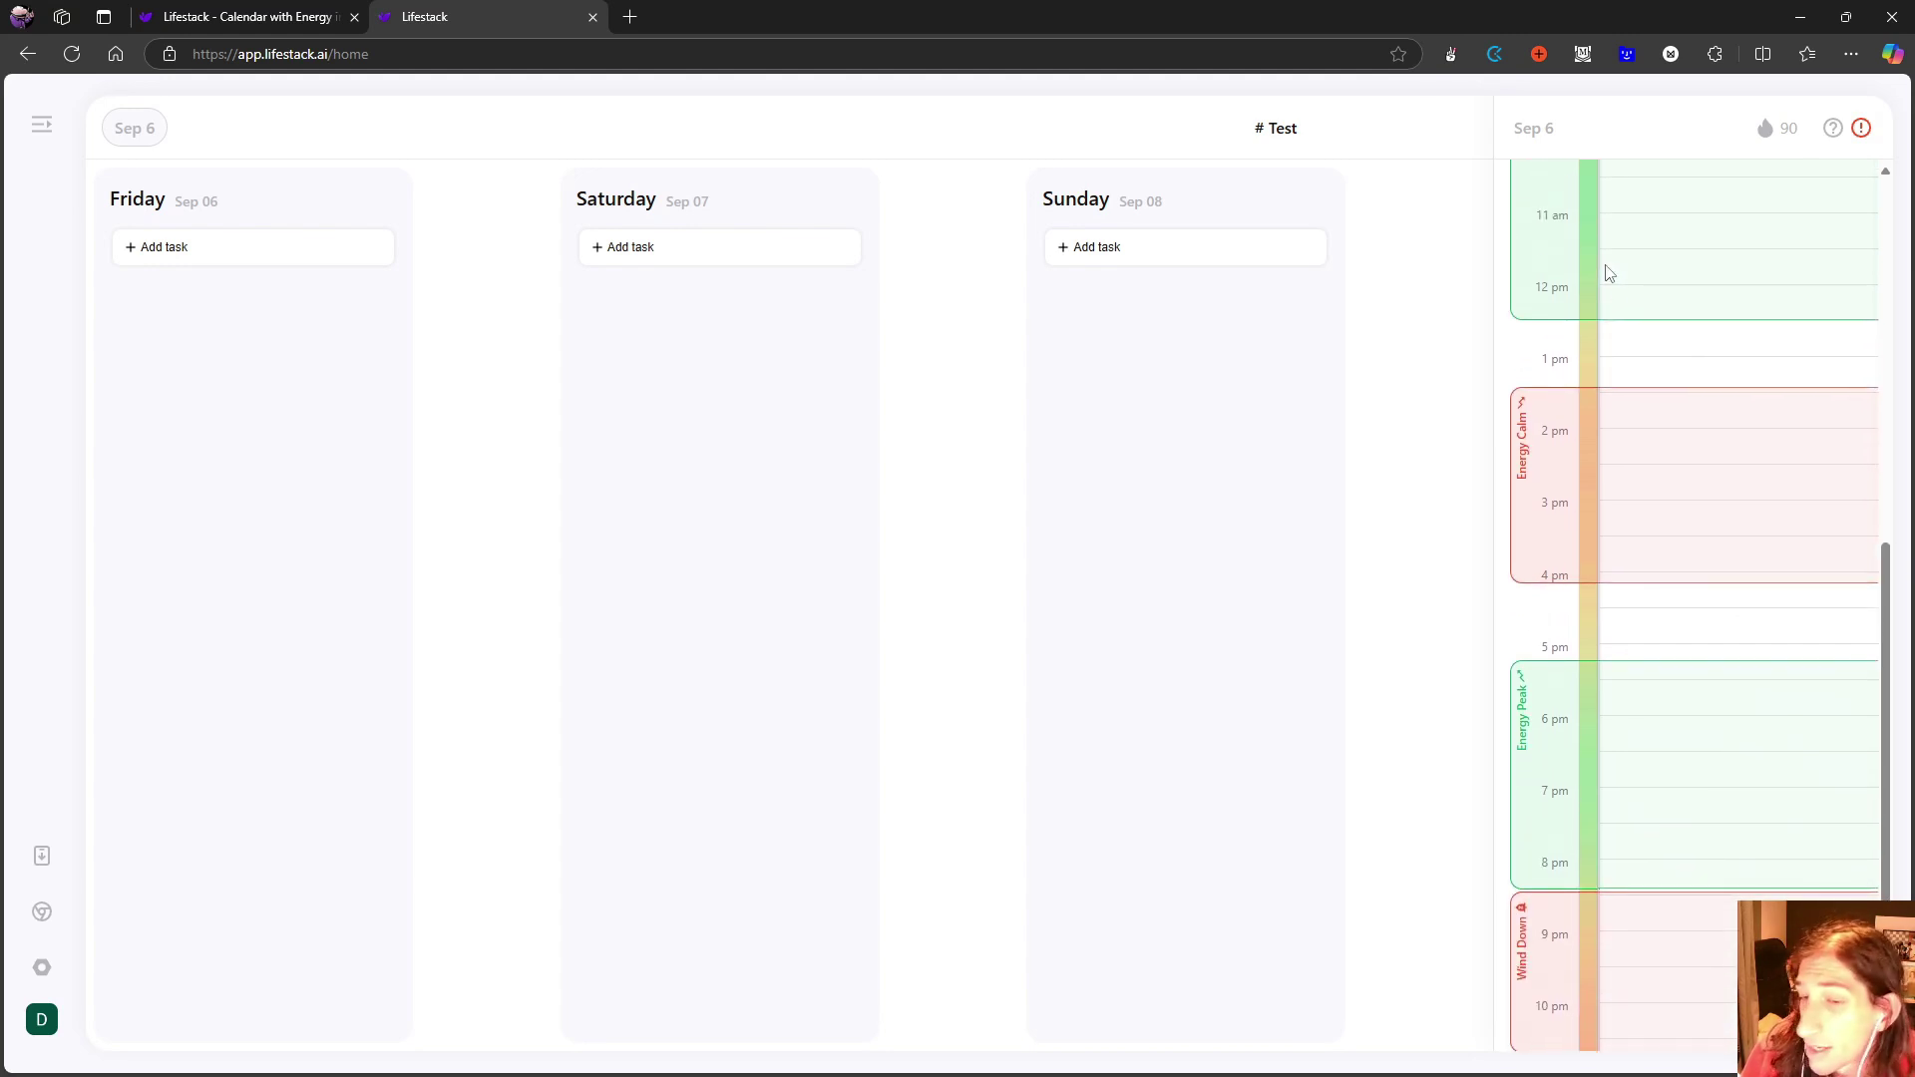
scroll(1609, 274, "up", 2)
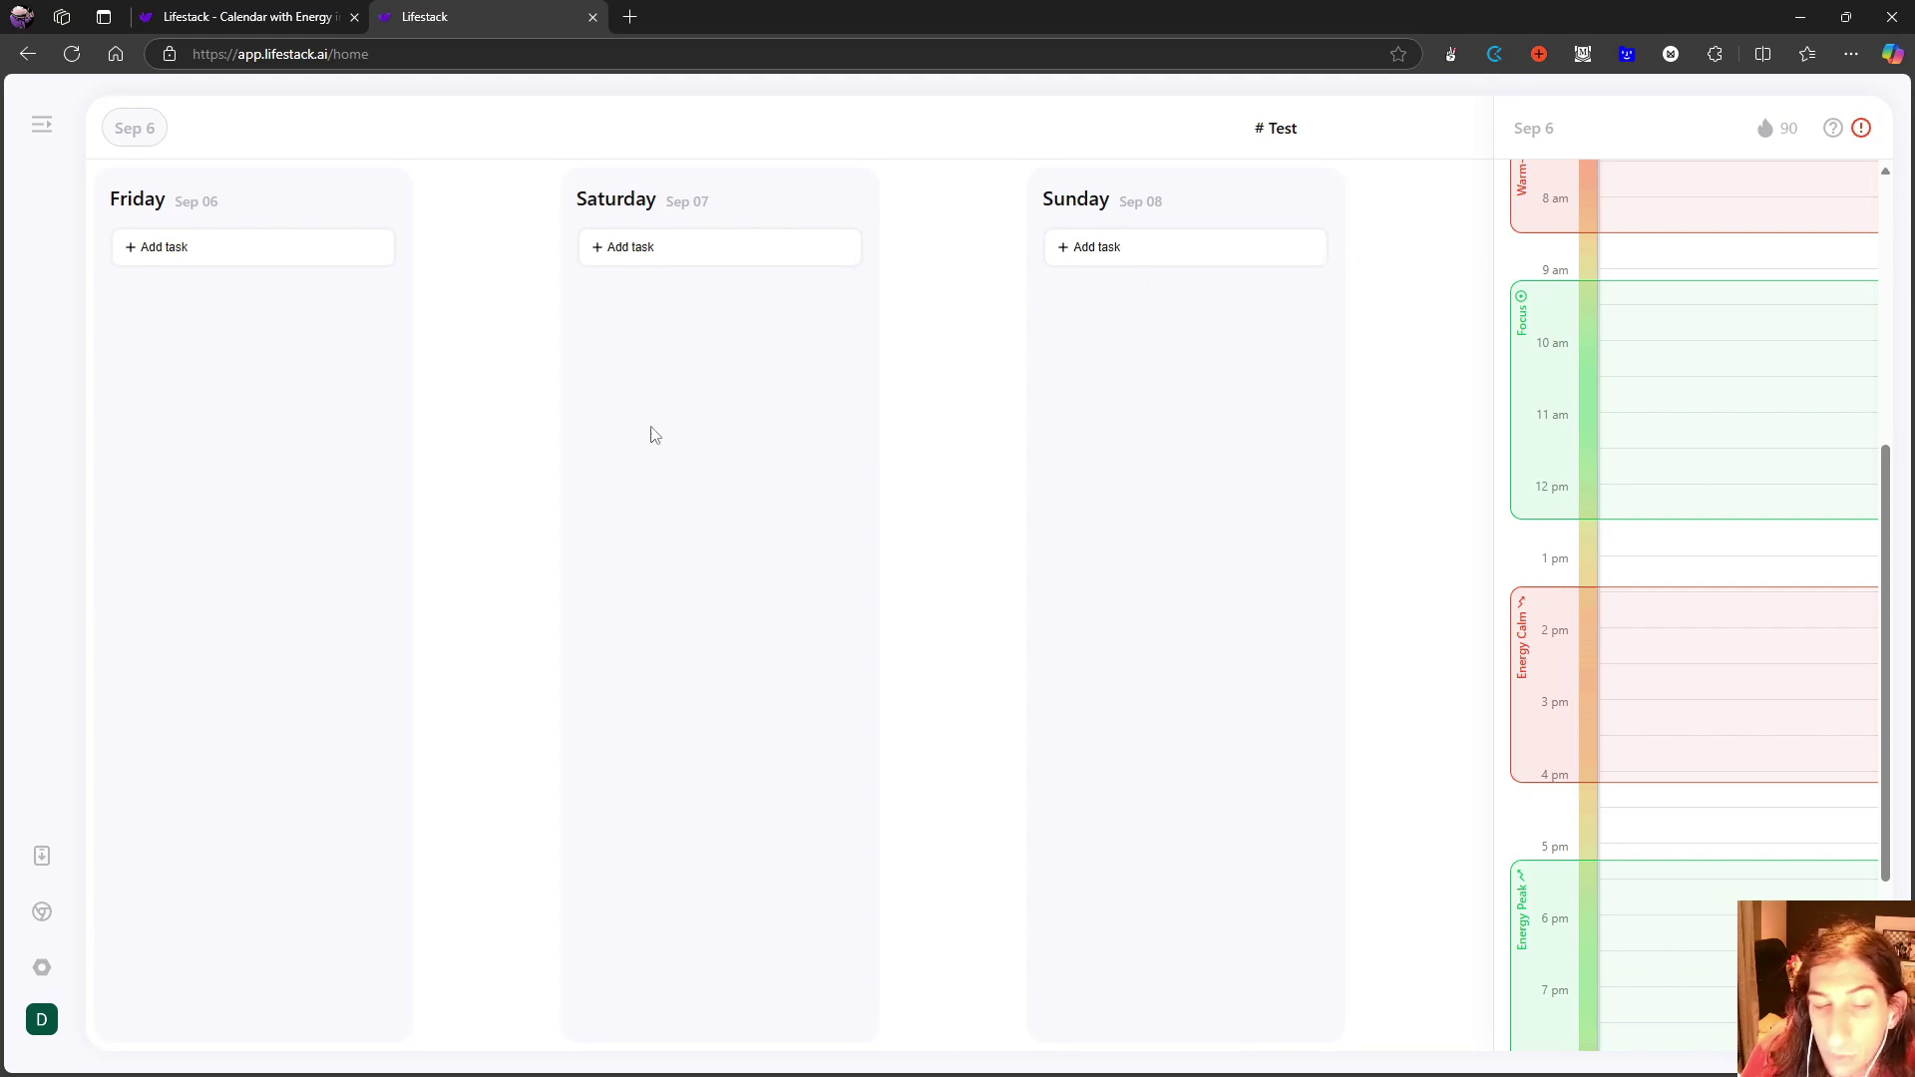
- Open Settings and browse the Wearables, Todos and Notifications sections
left_click(43, 967)
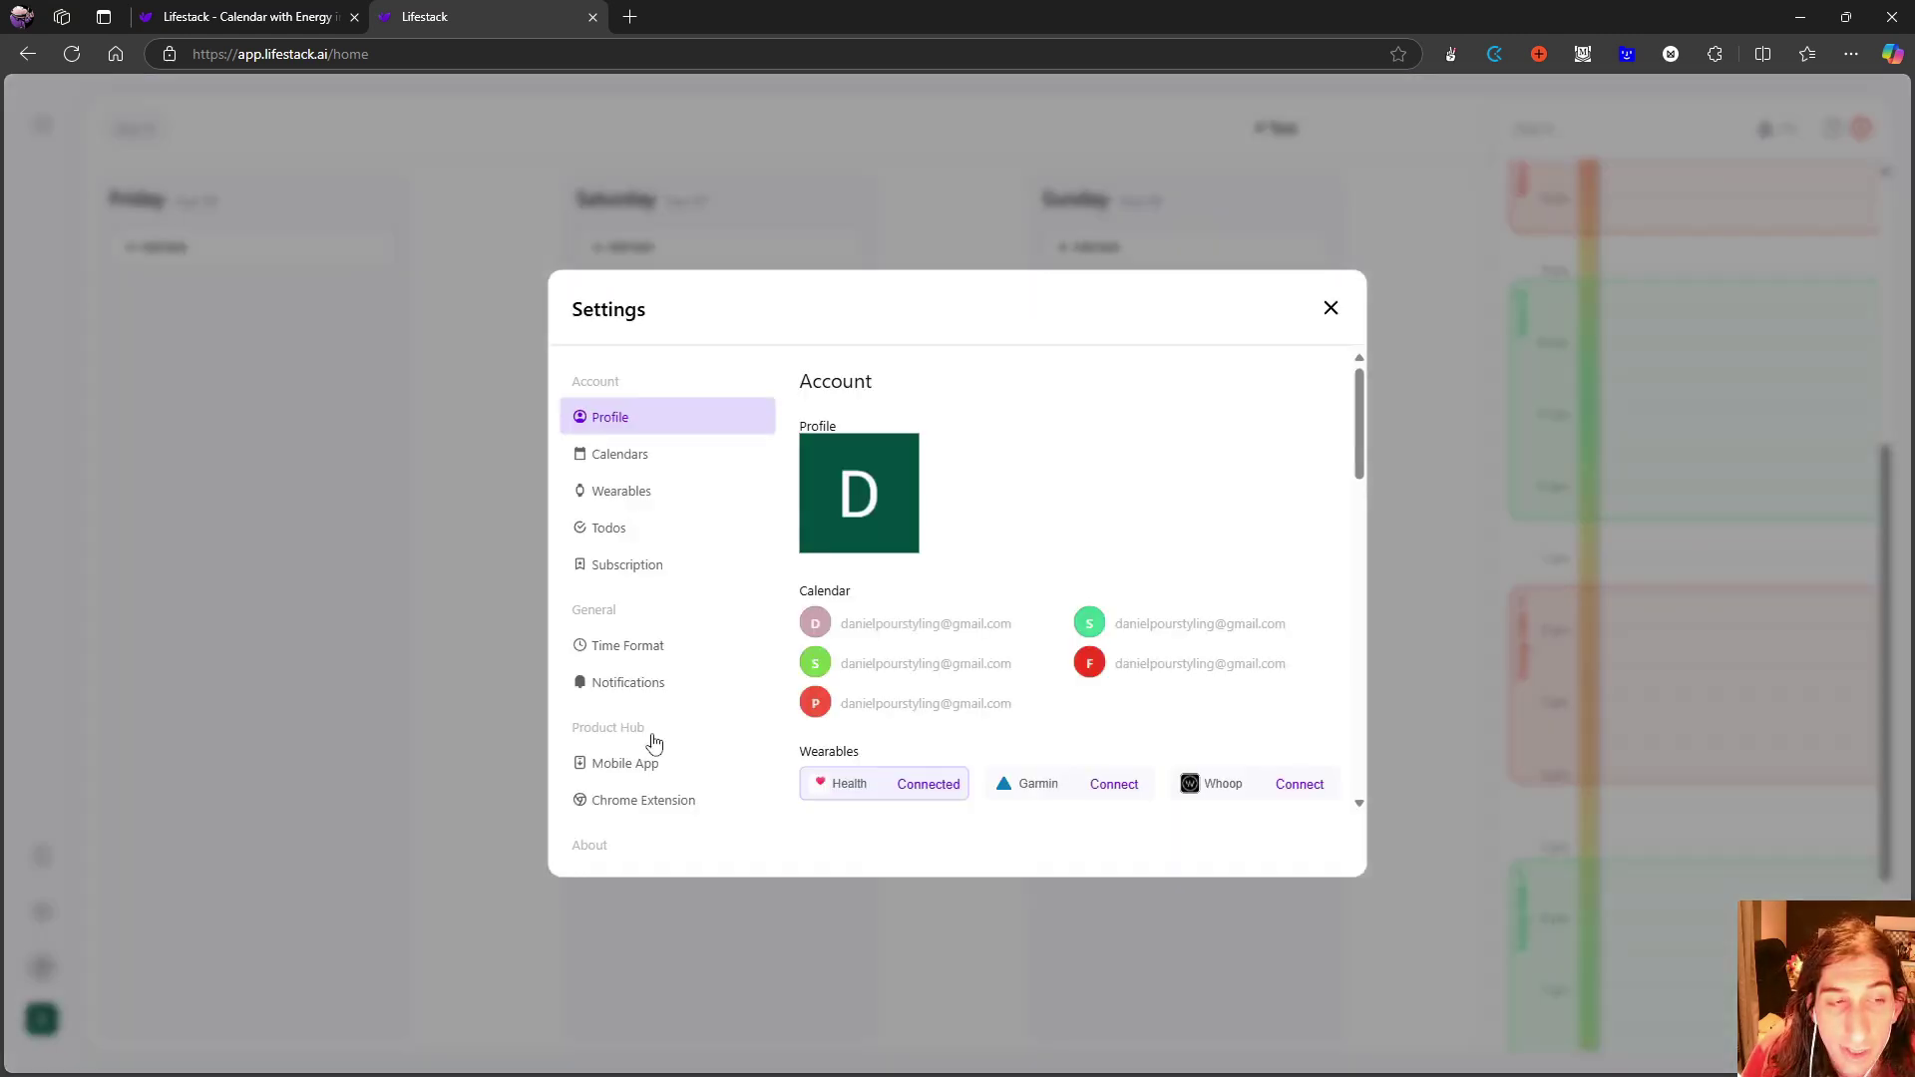
left_click(661, 492)
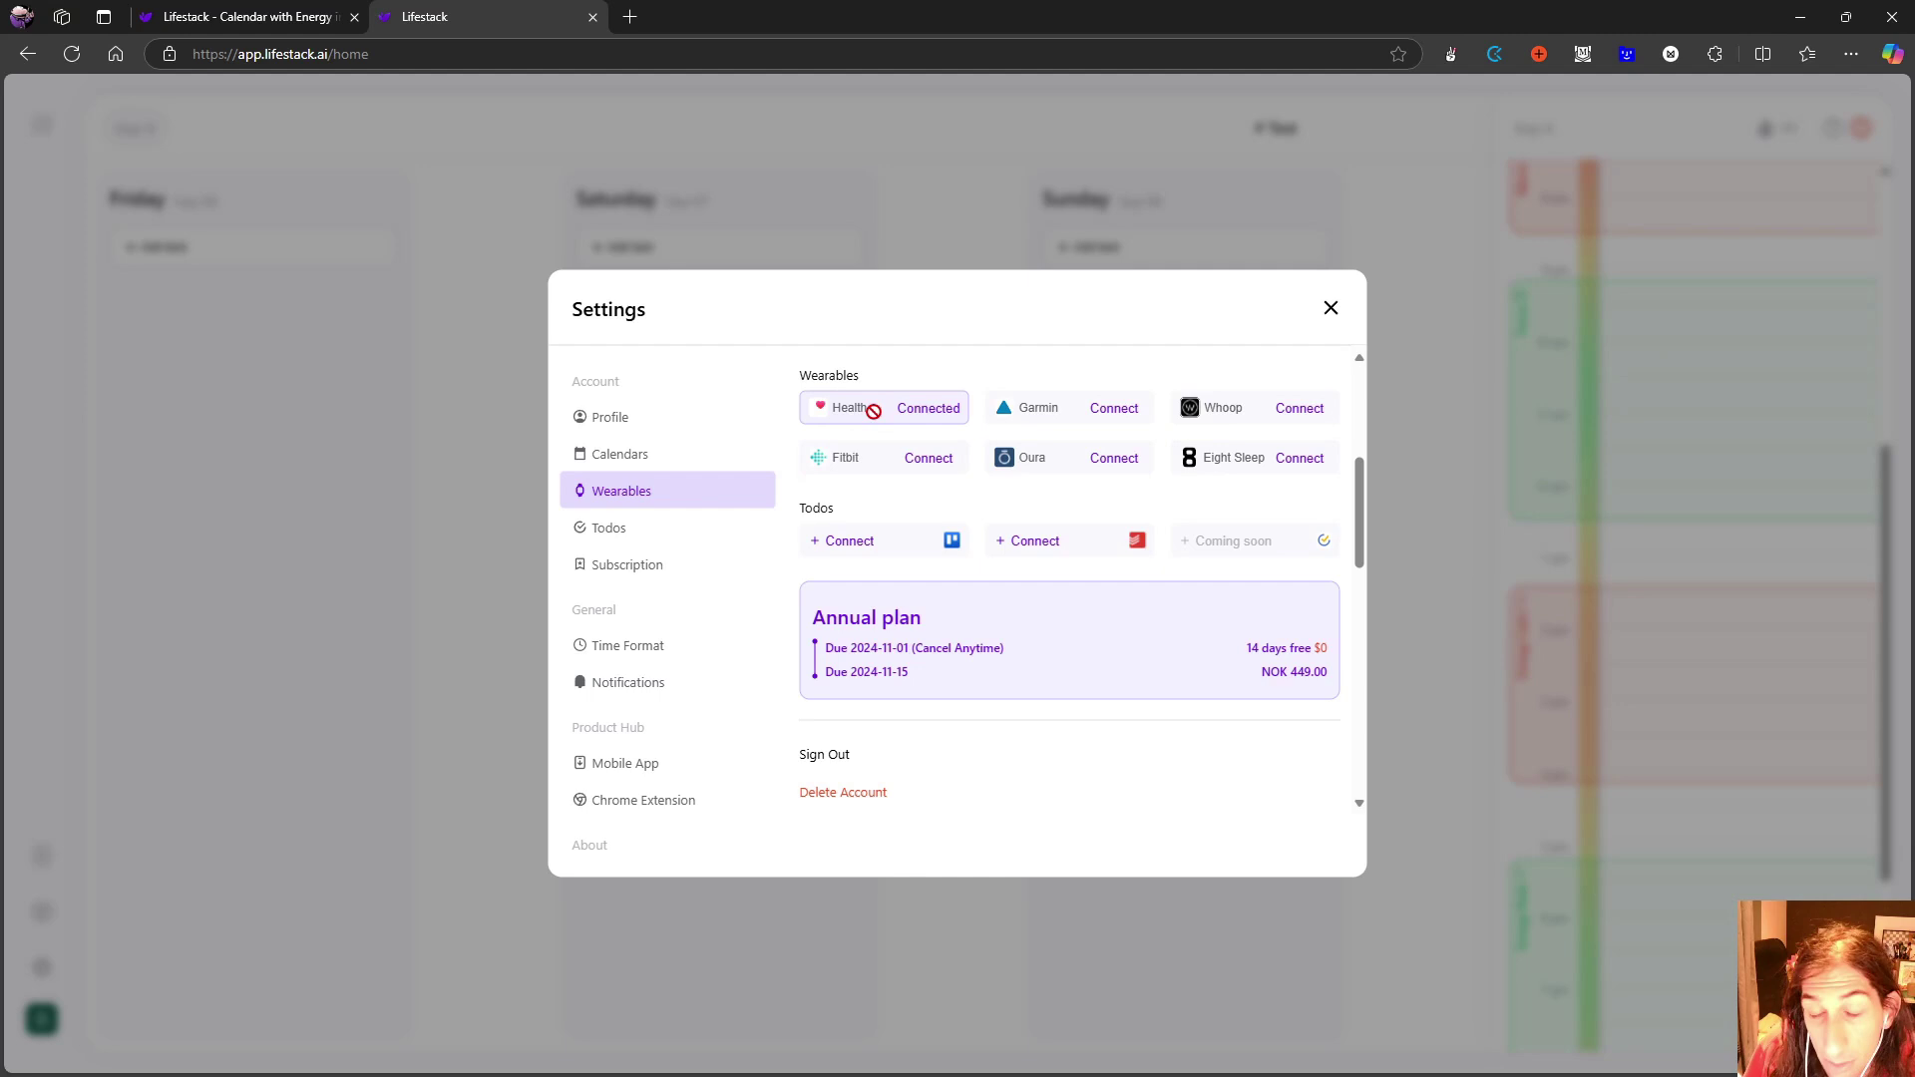
left_click(671, 536)
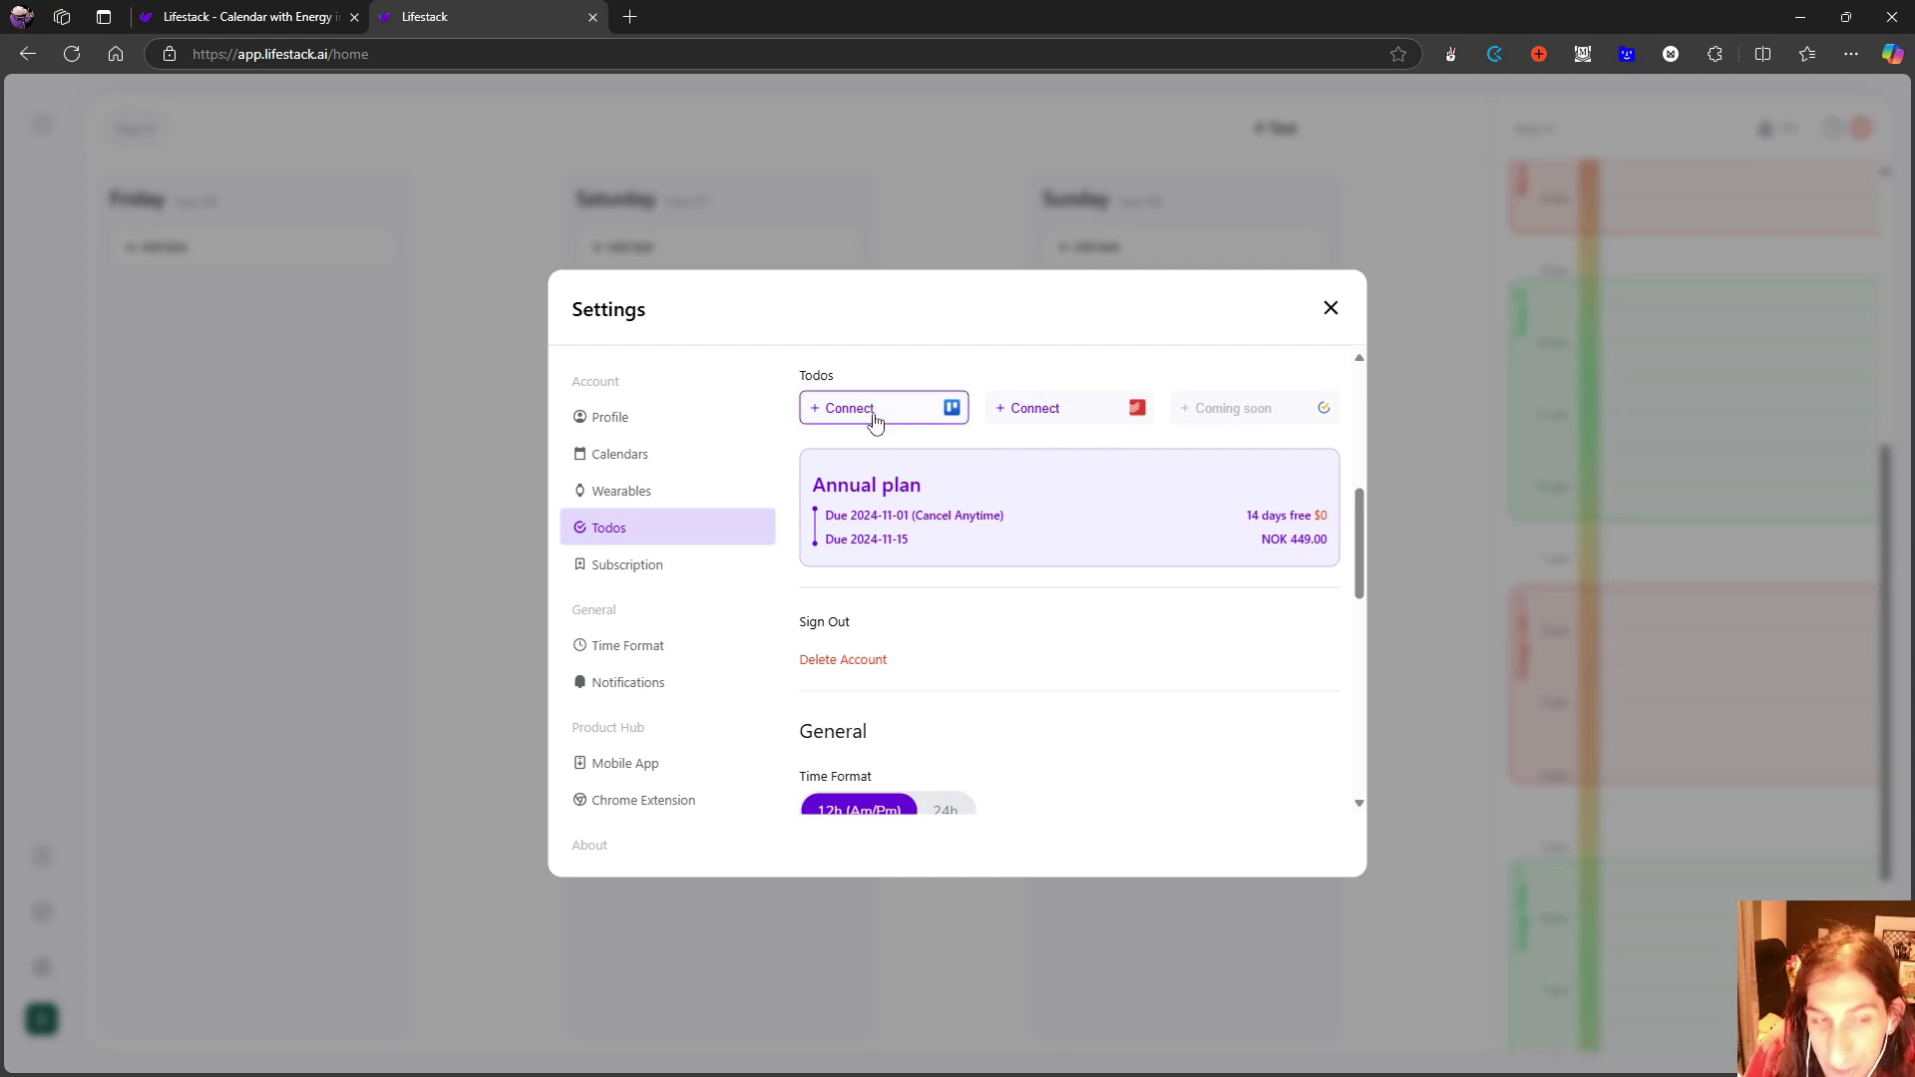
left_click(663, 696)
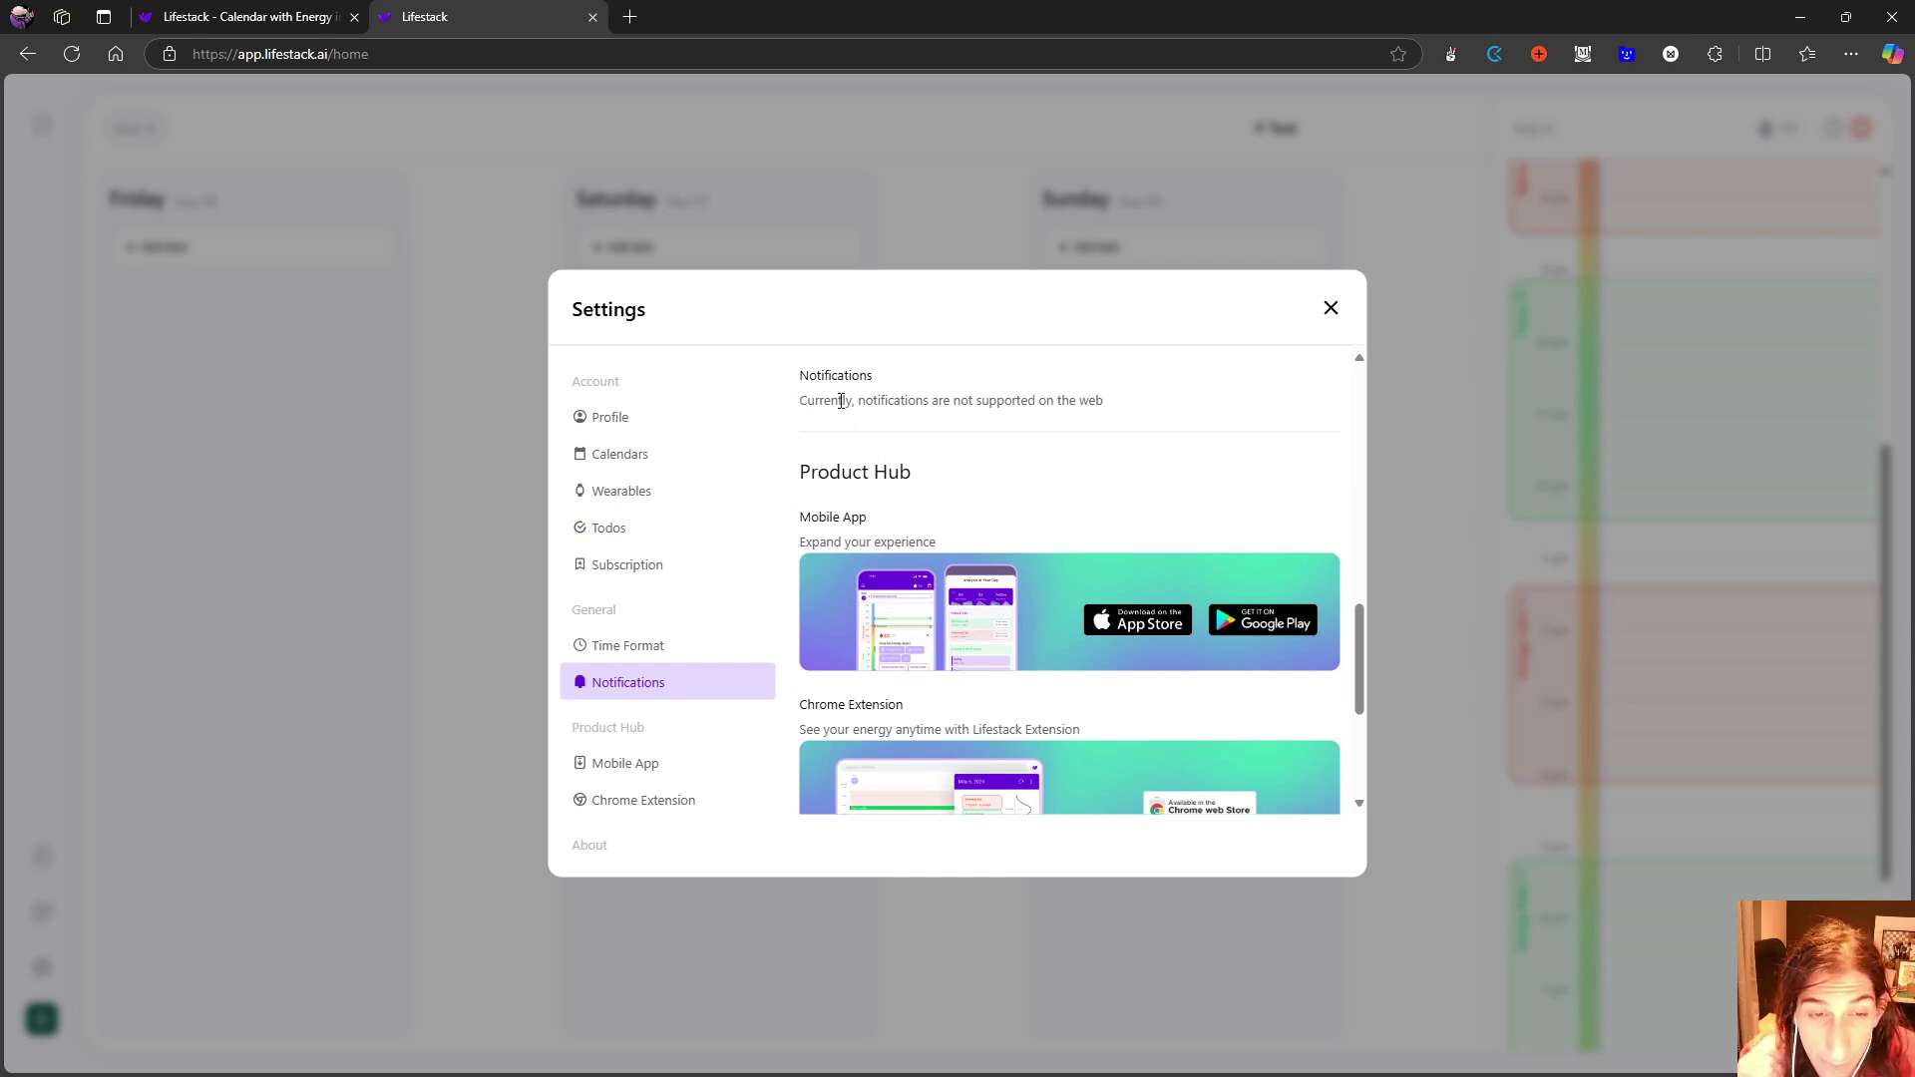
- Browse Product Hub, version info, Mobile App and Chrome Extension sections, then close Settings
scroll(935, 402, "down", 1)
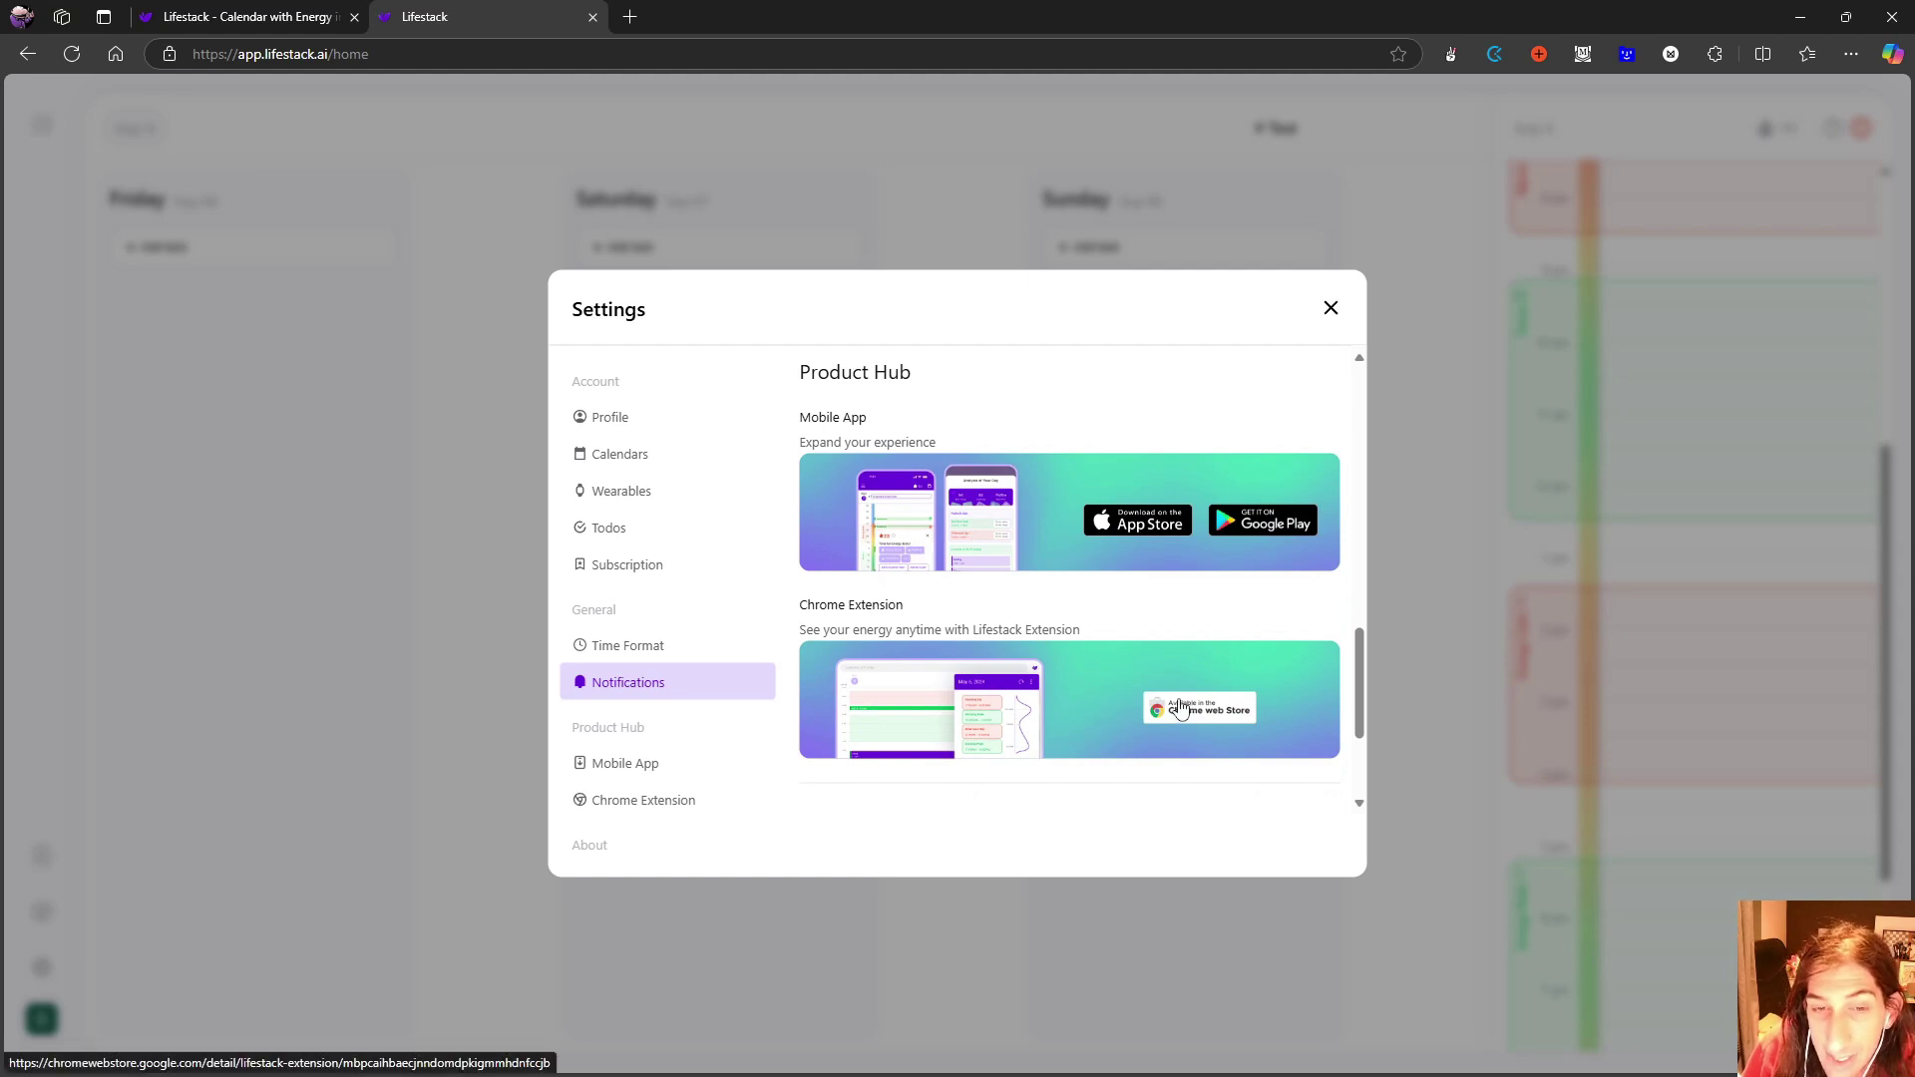
scroll(1182, 698, "down", 1)
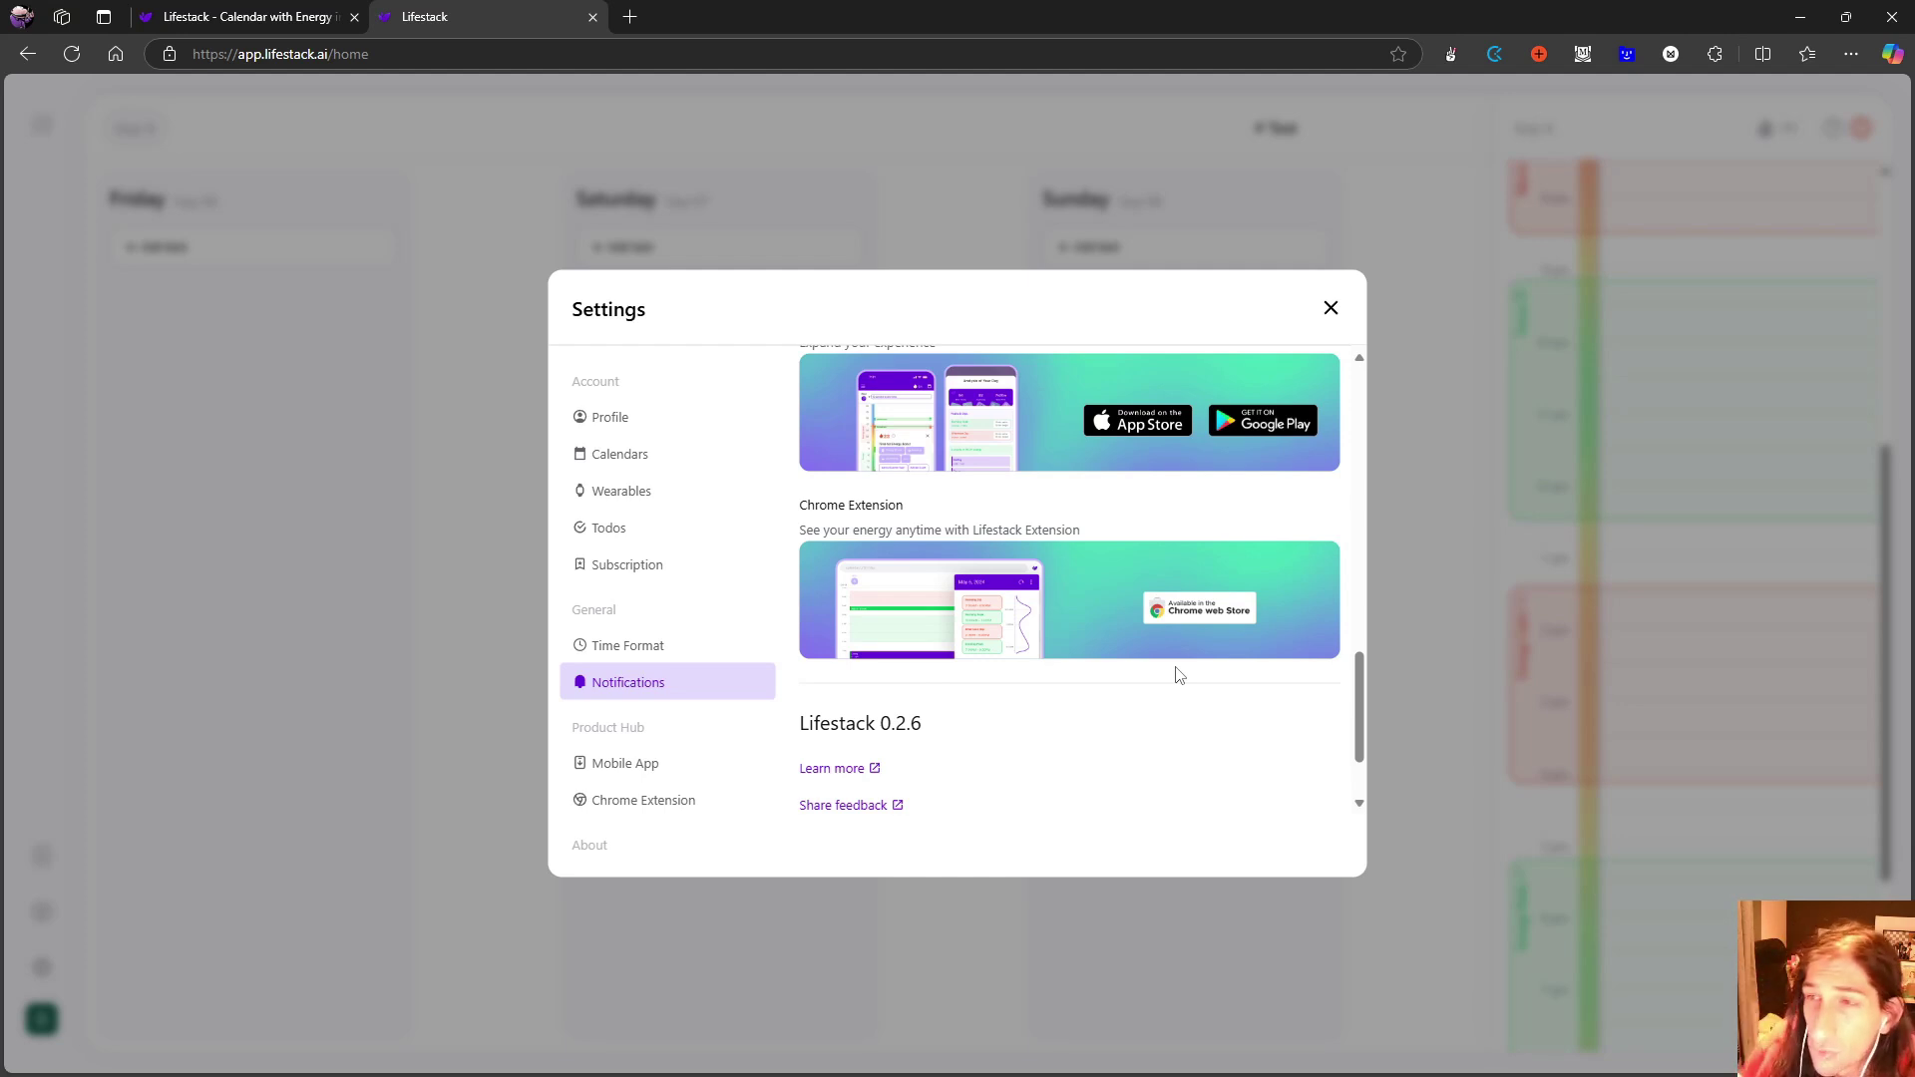
scroll(1097, 569, "down", 1)
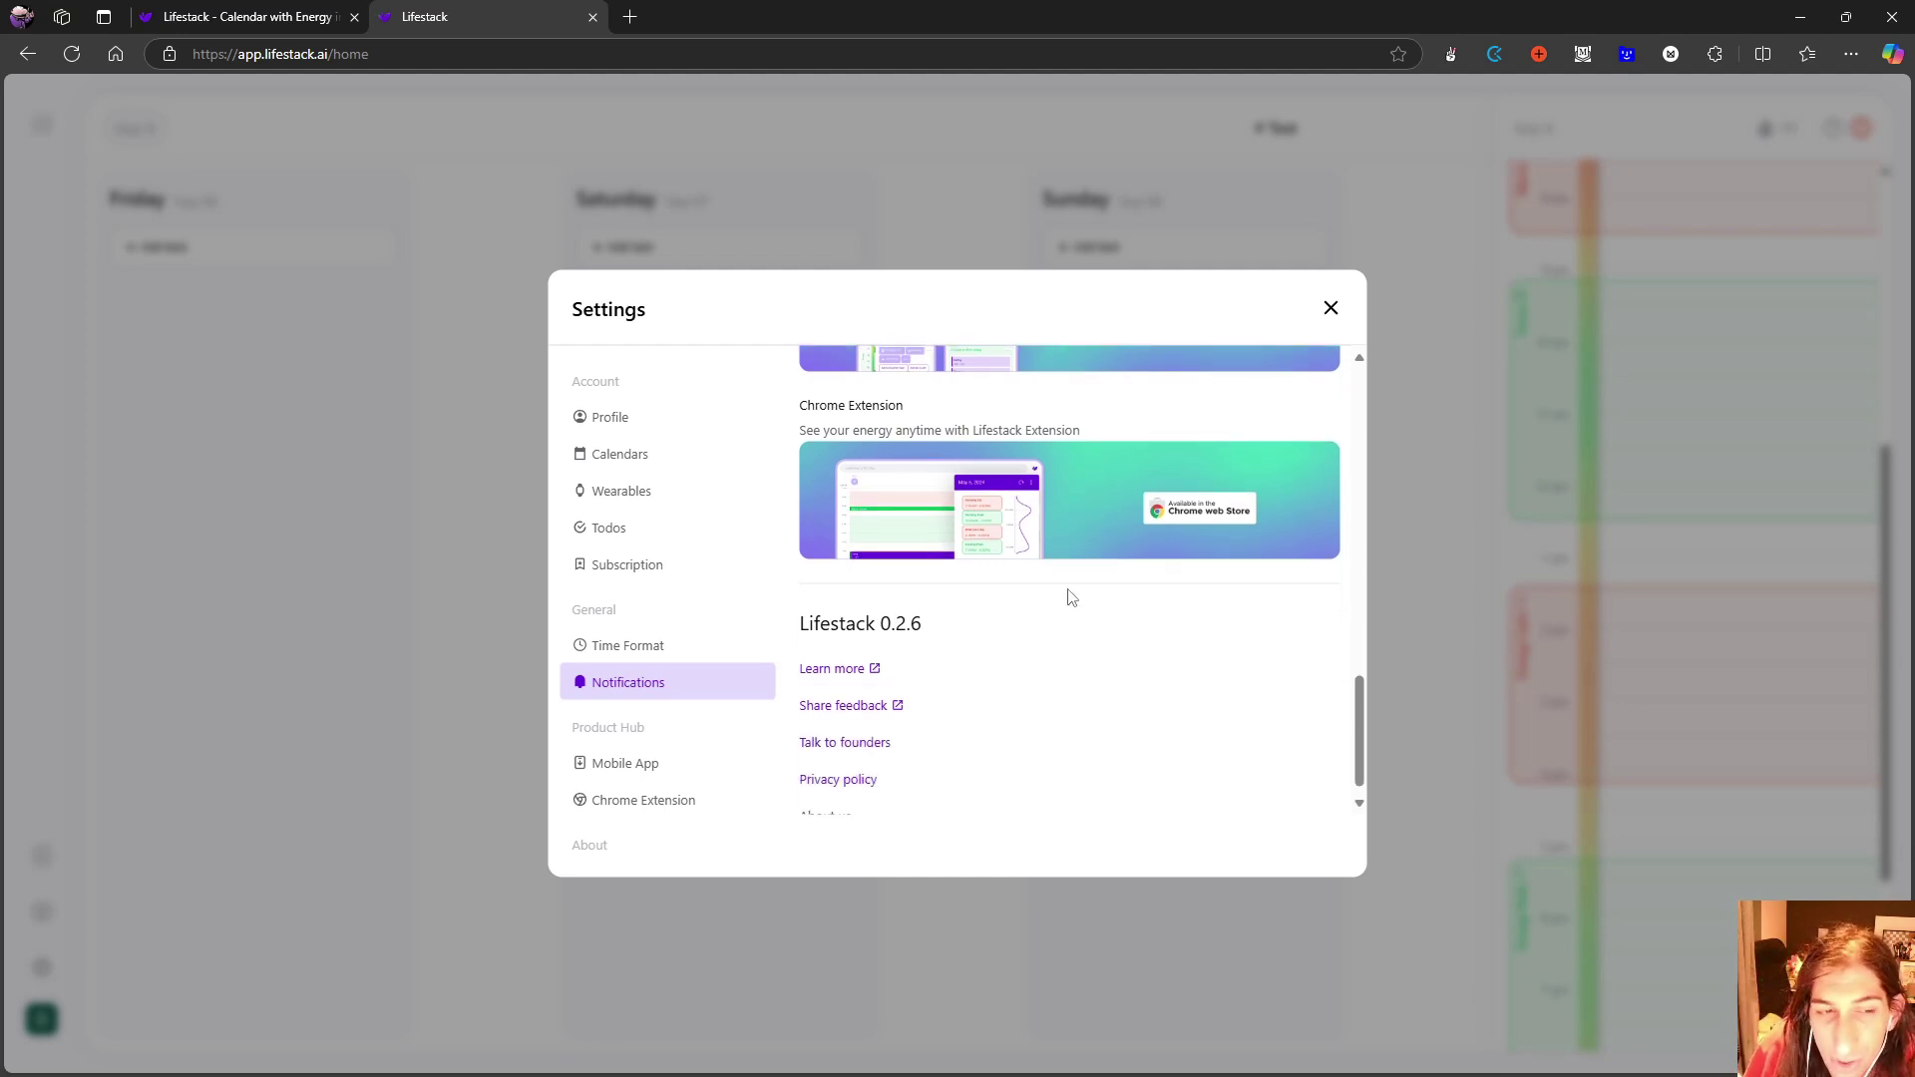
scroll(1058, 563, "up", 1)
scroll(1063, 596, "down", 1)
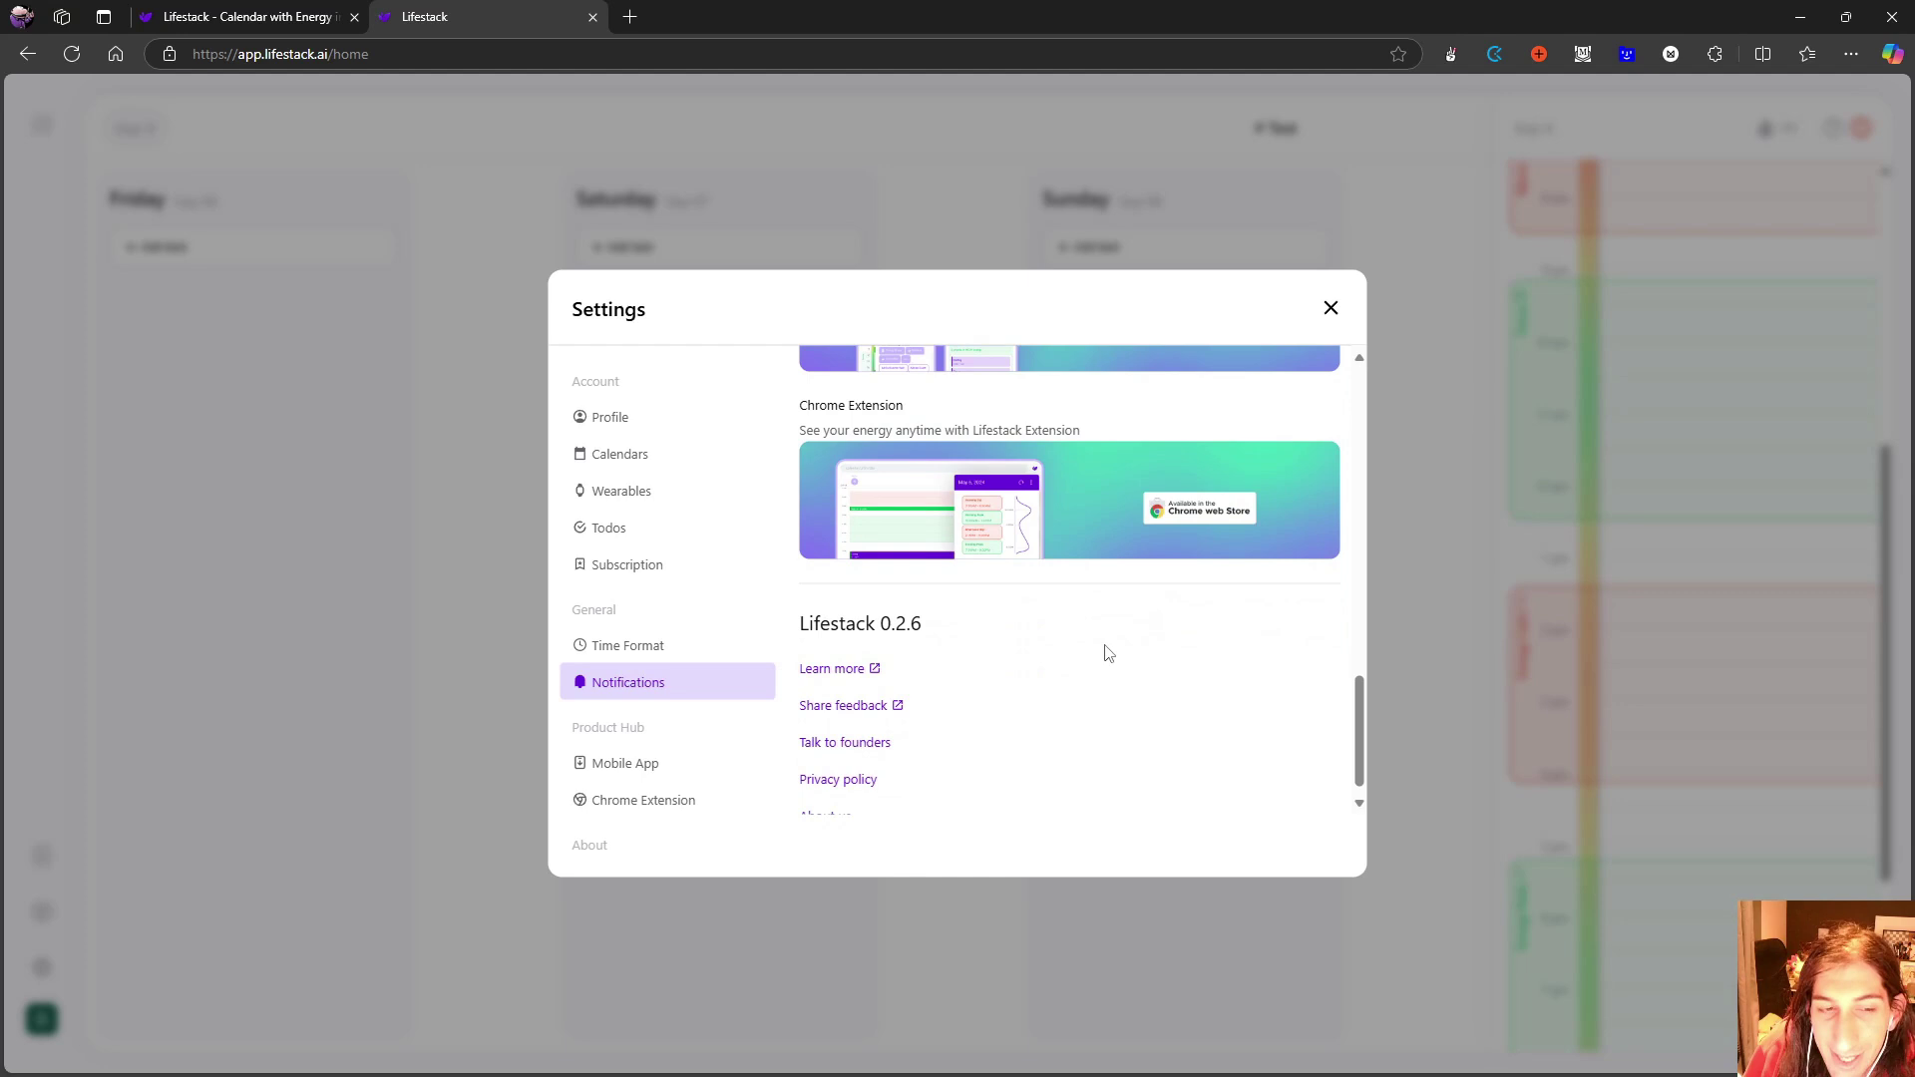
left_click(685, 765)
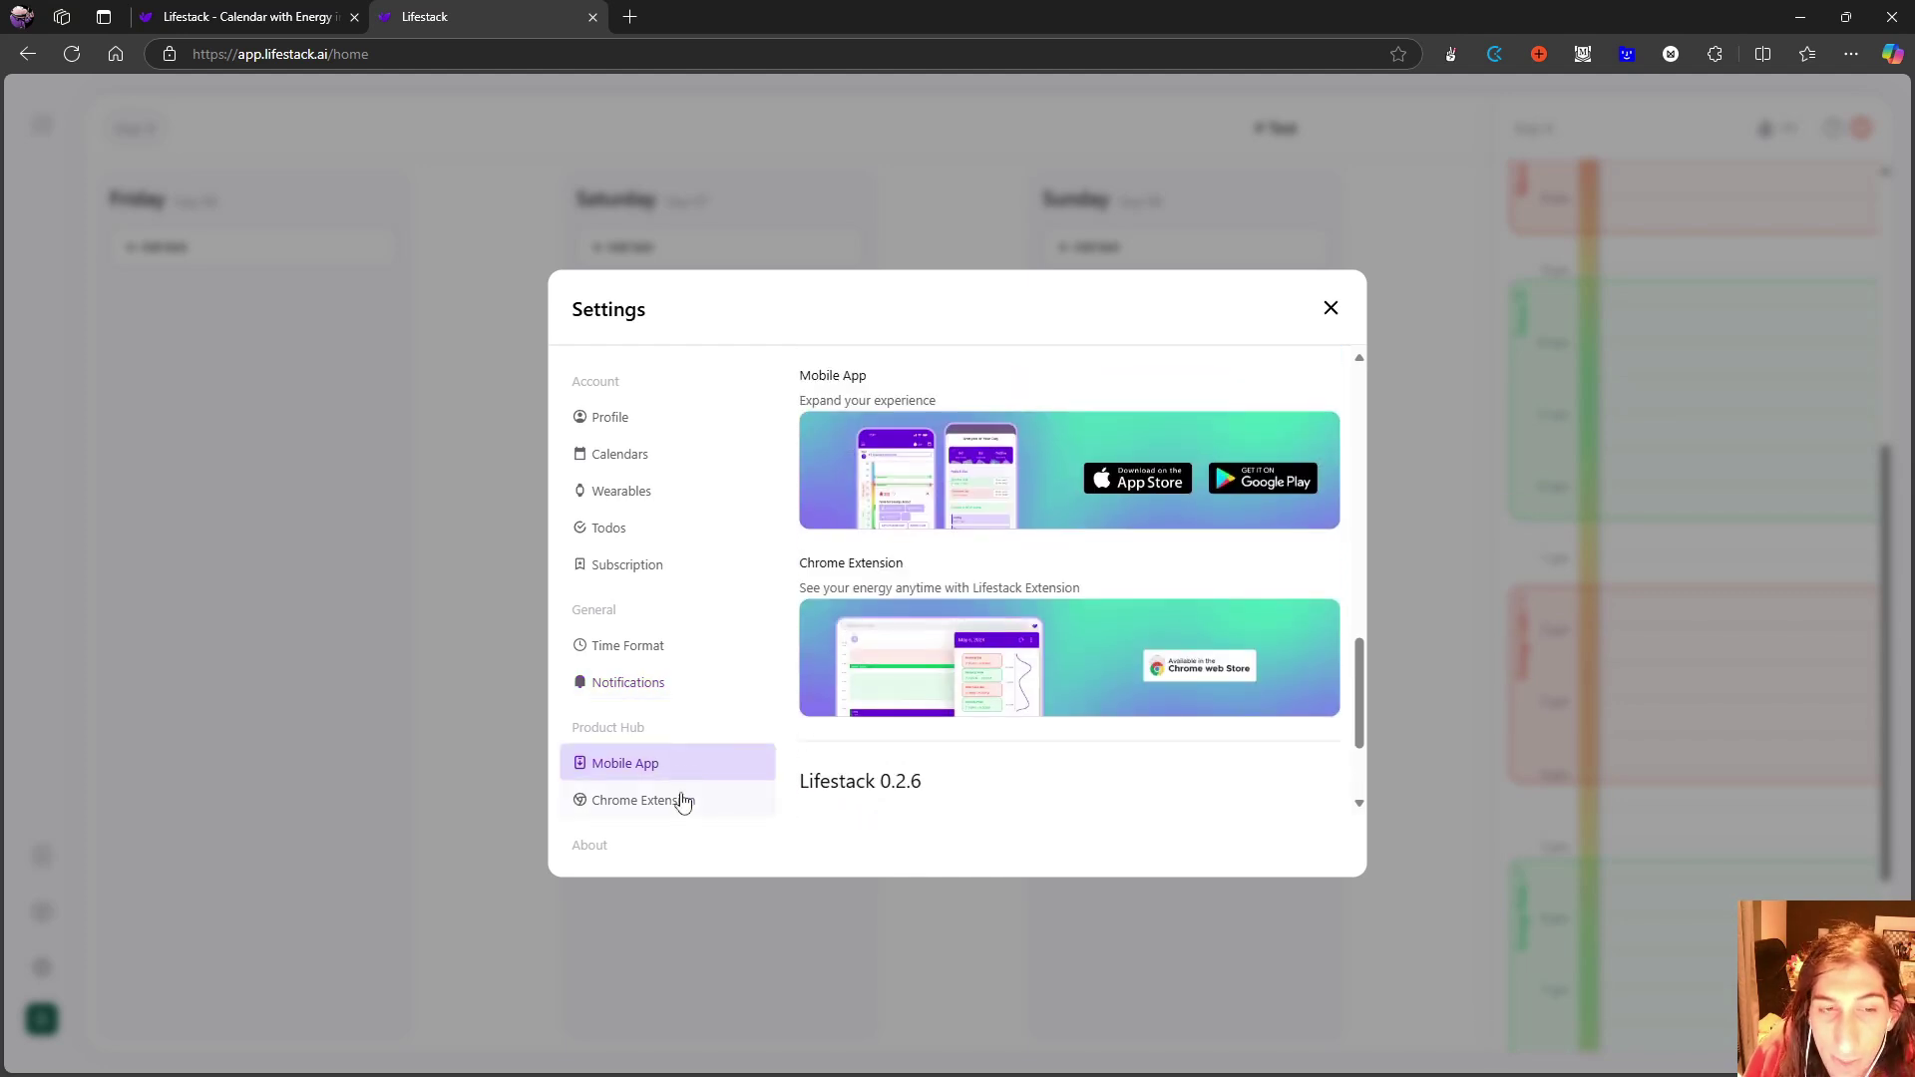
double_click(681, 808)
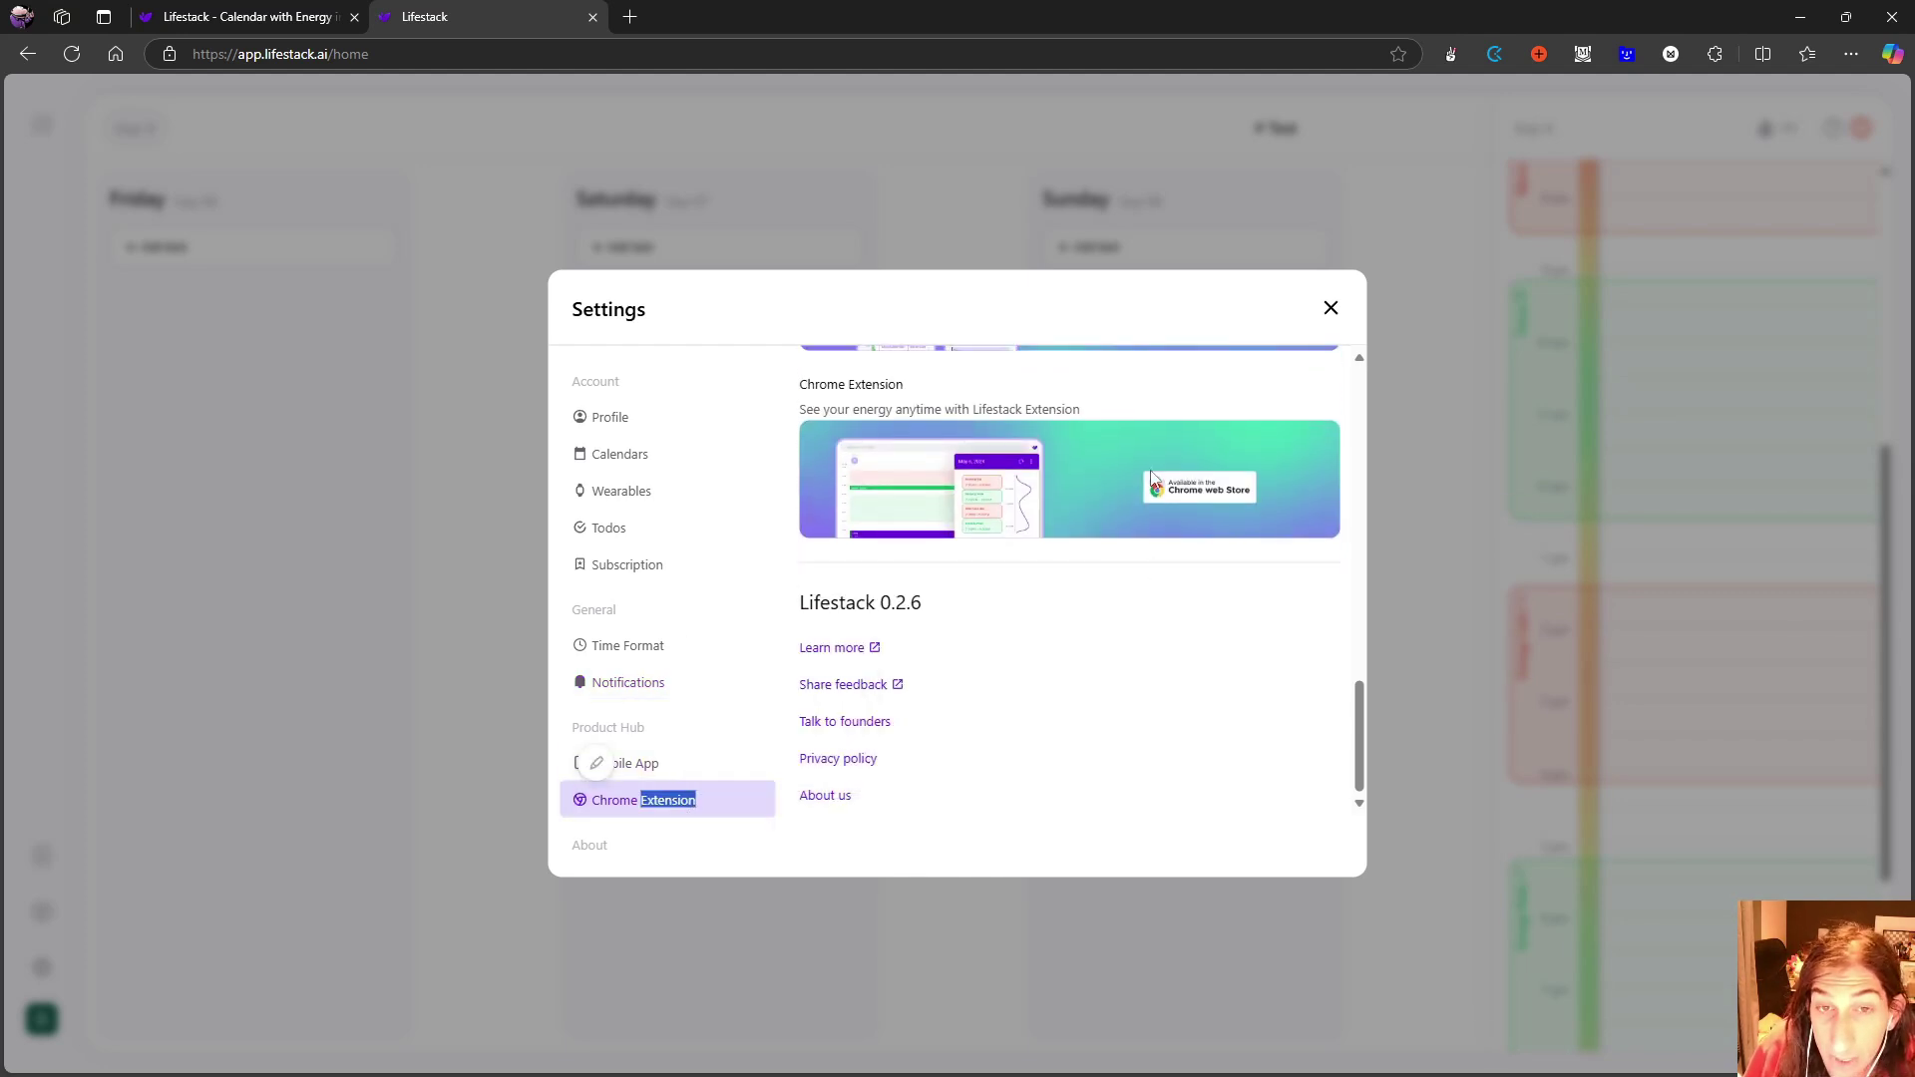
left_click(1332, 309)
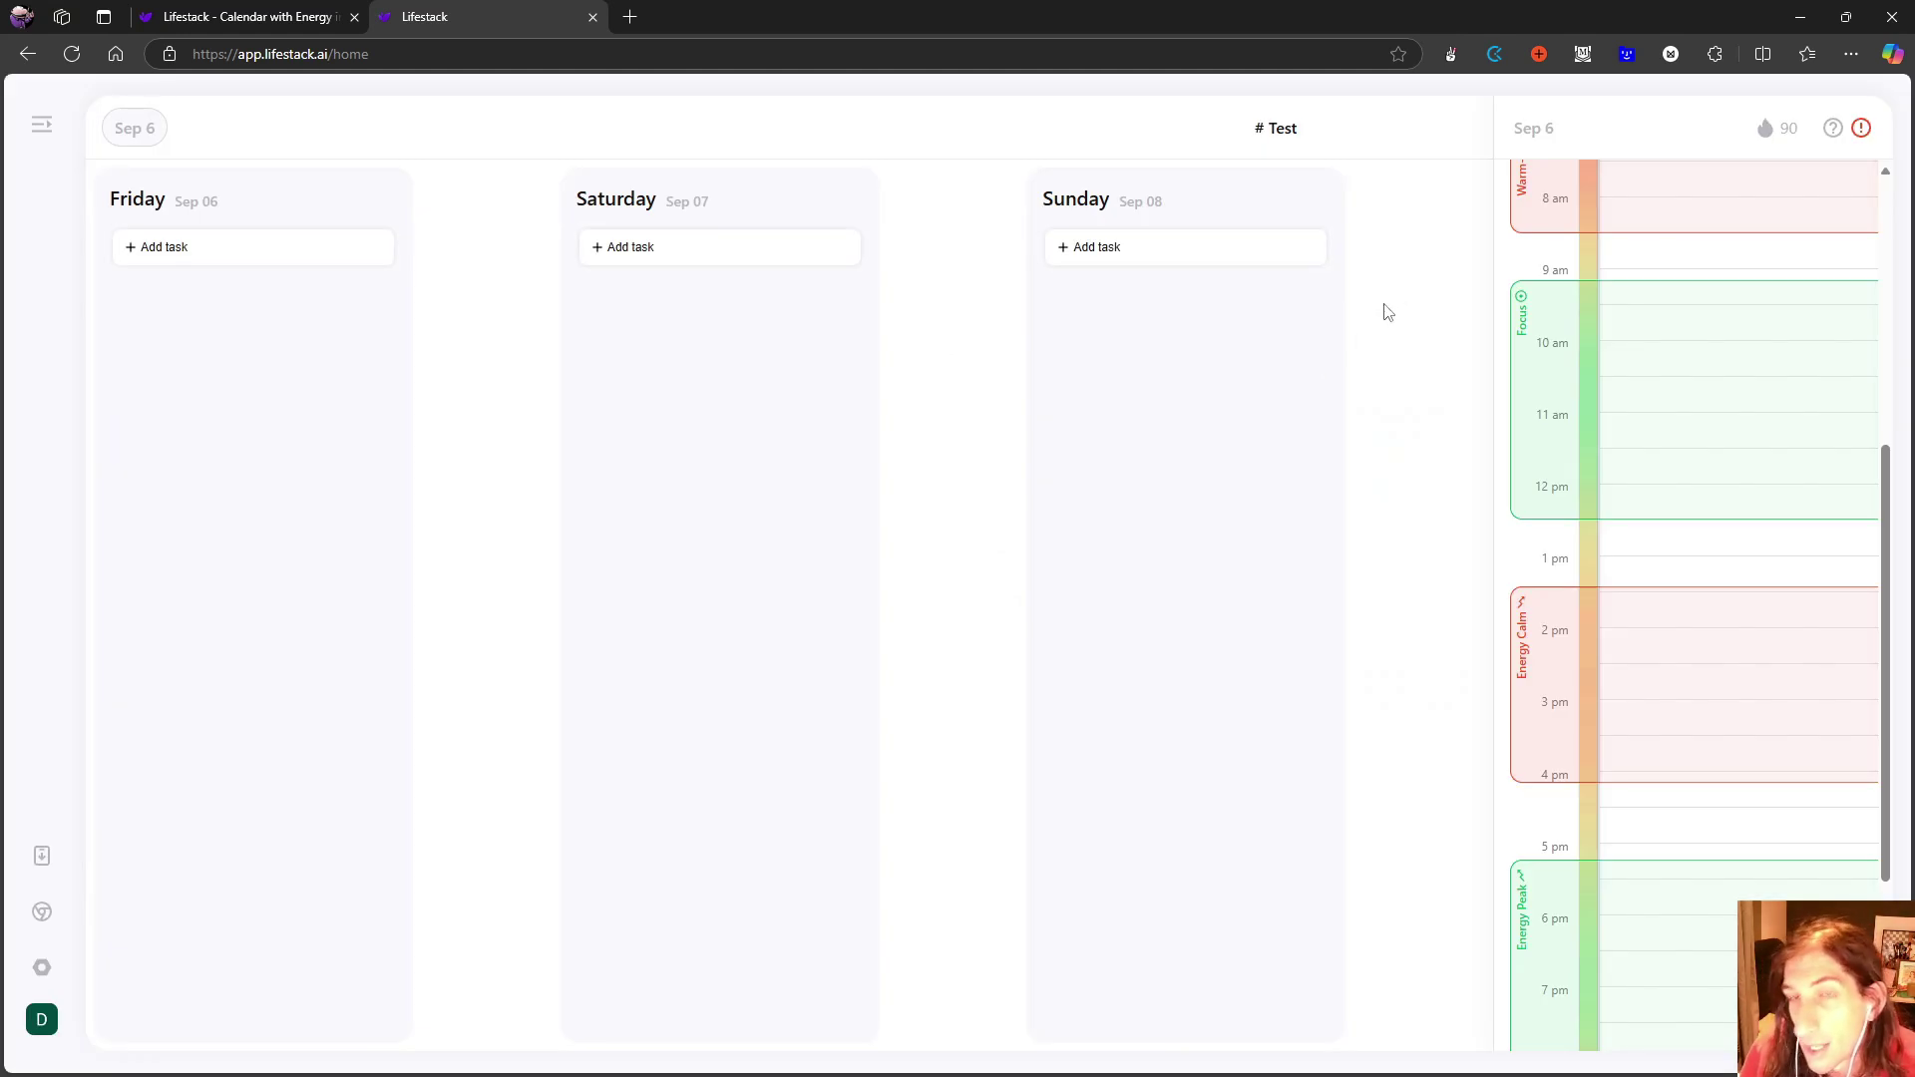
- Bring up the Energy help box explaining 0–100 scores from circadian rhythms and sleep data
mouse_move(1863, 130)
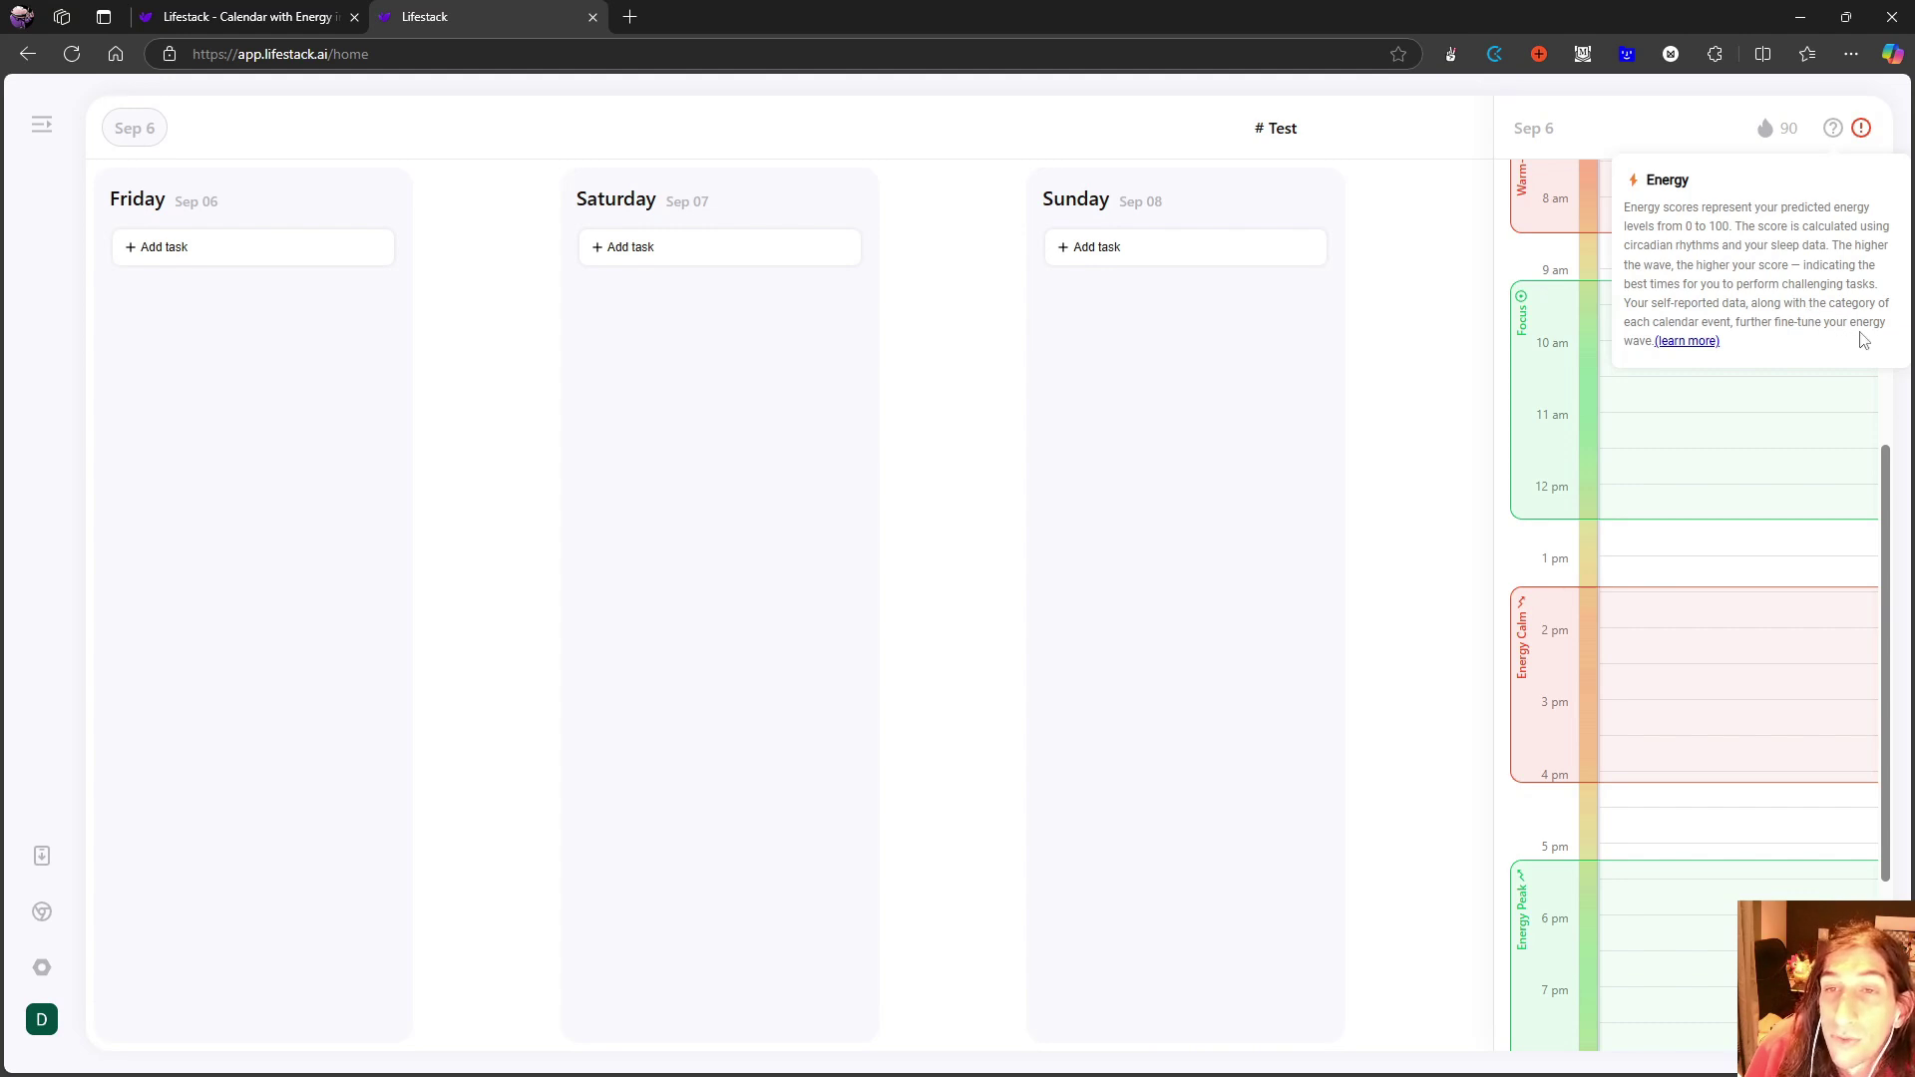
- Scroll the Sep 6 day timeline to view its Focus, Energy Calm and Energy Peak blocks
scroll(1716, 409, "up", 2)
scroll(1693, 307, "down", 5)
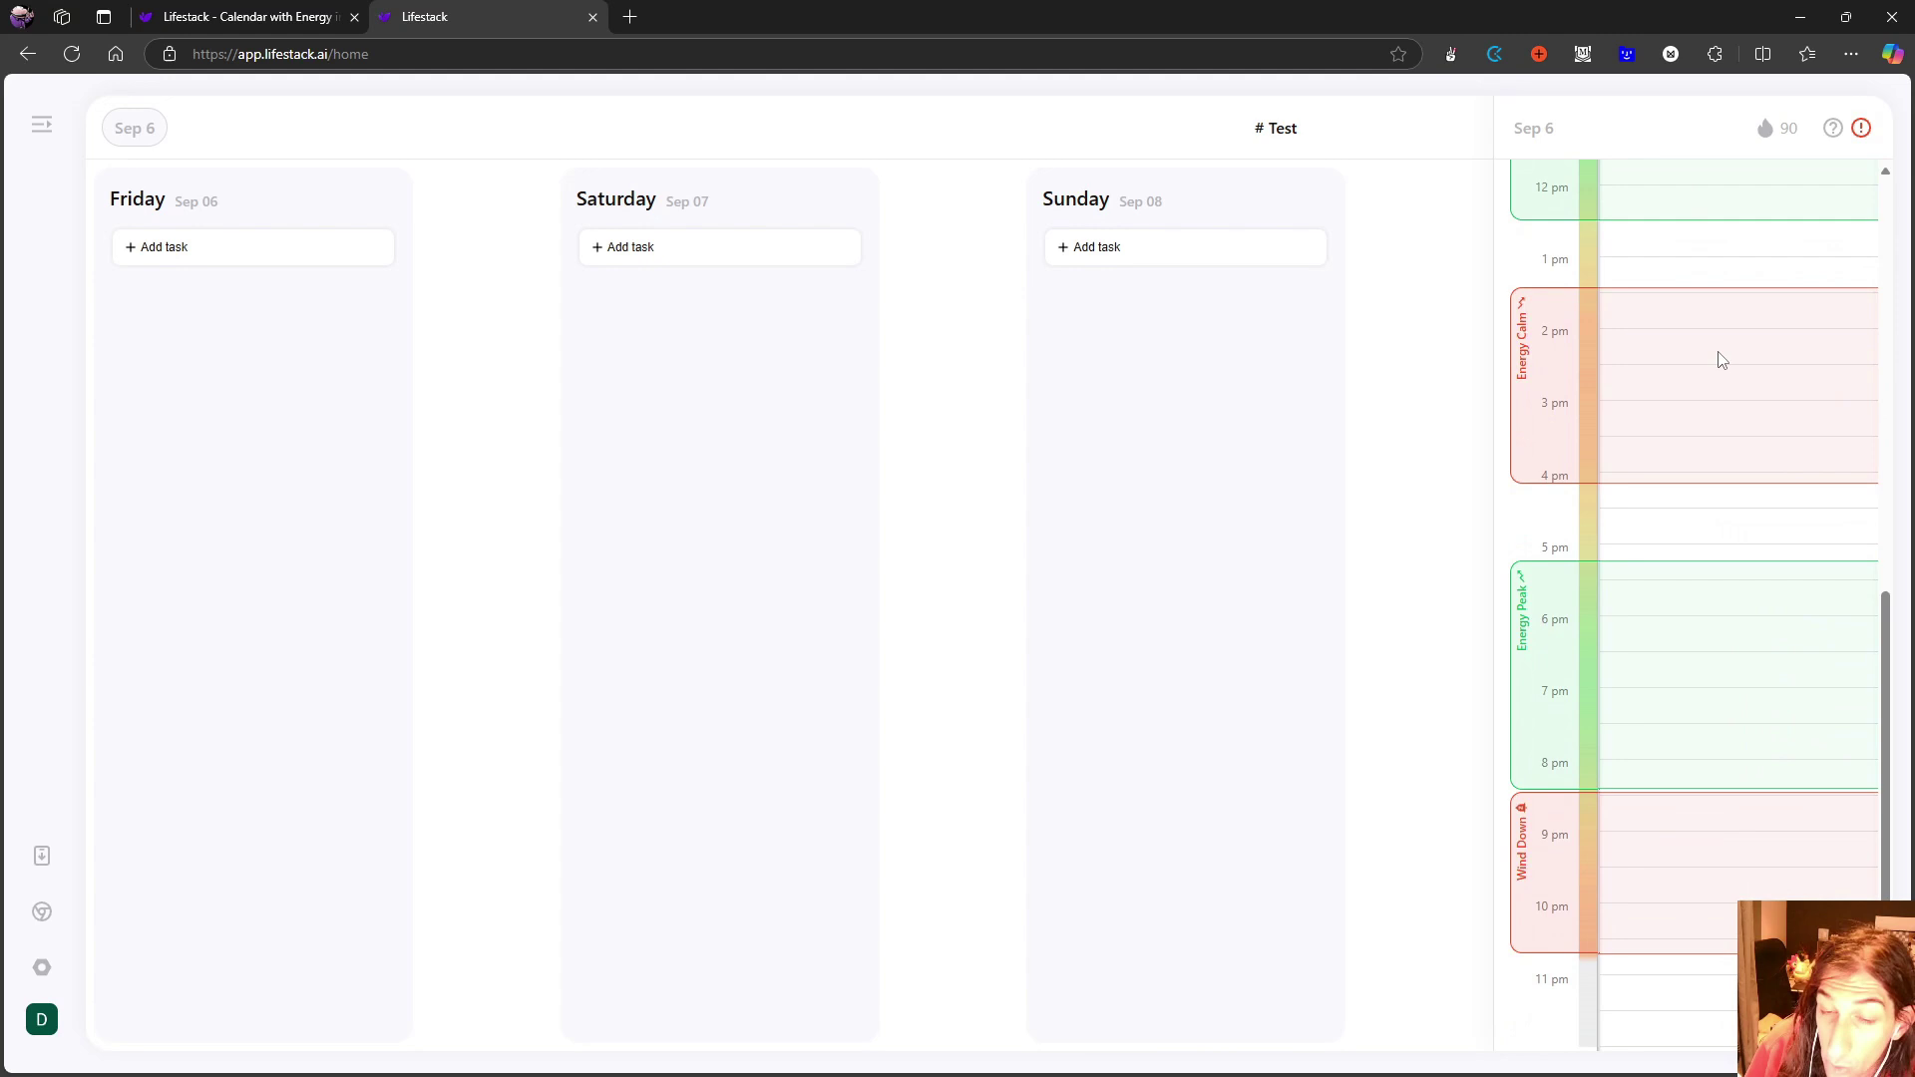
scroll(1720, 359, "up", 2)
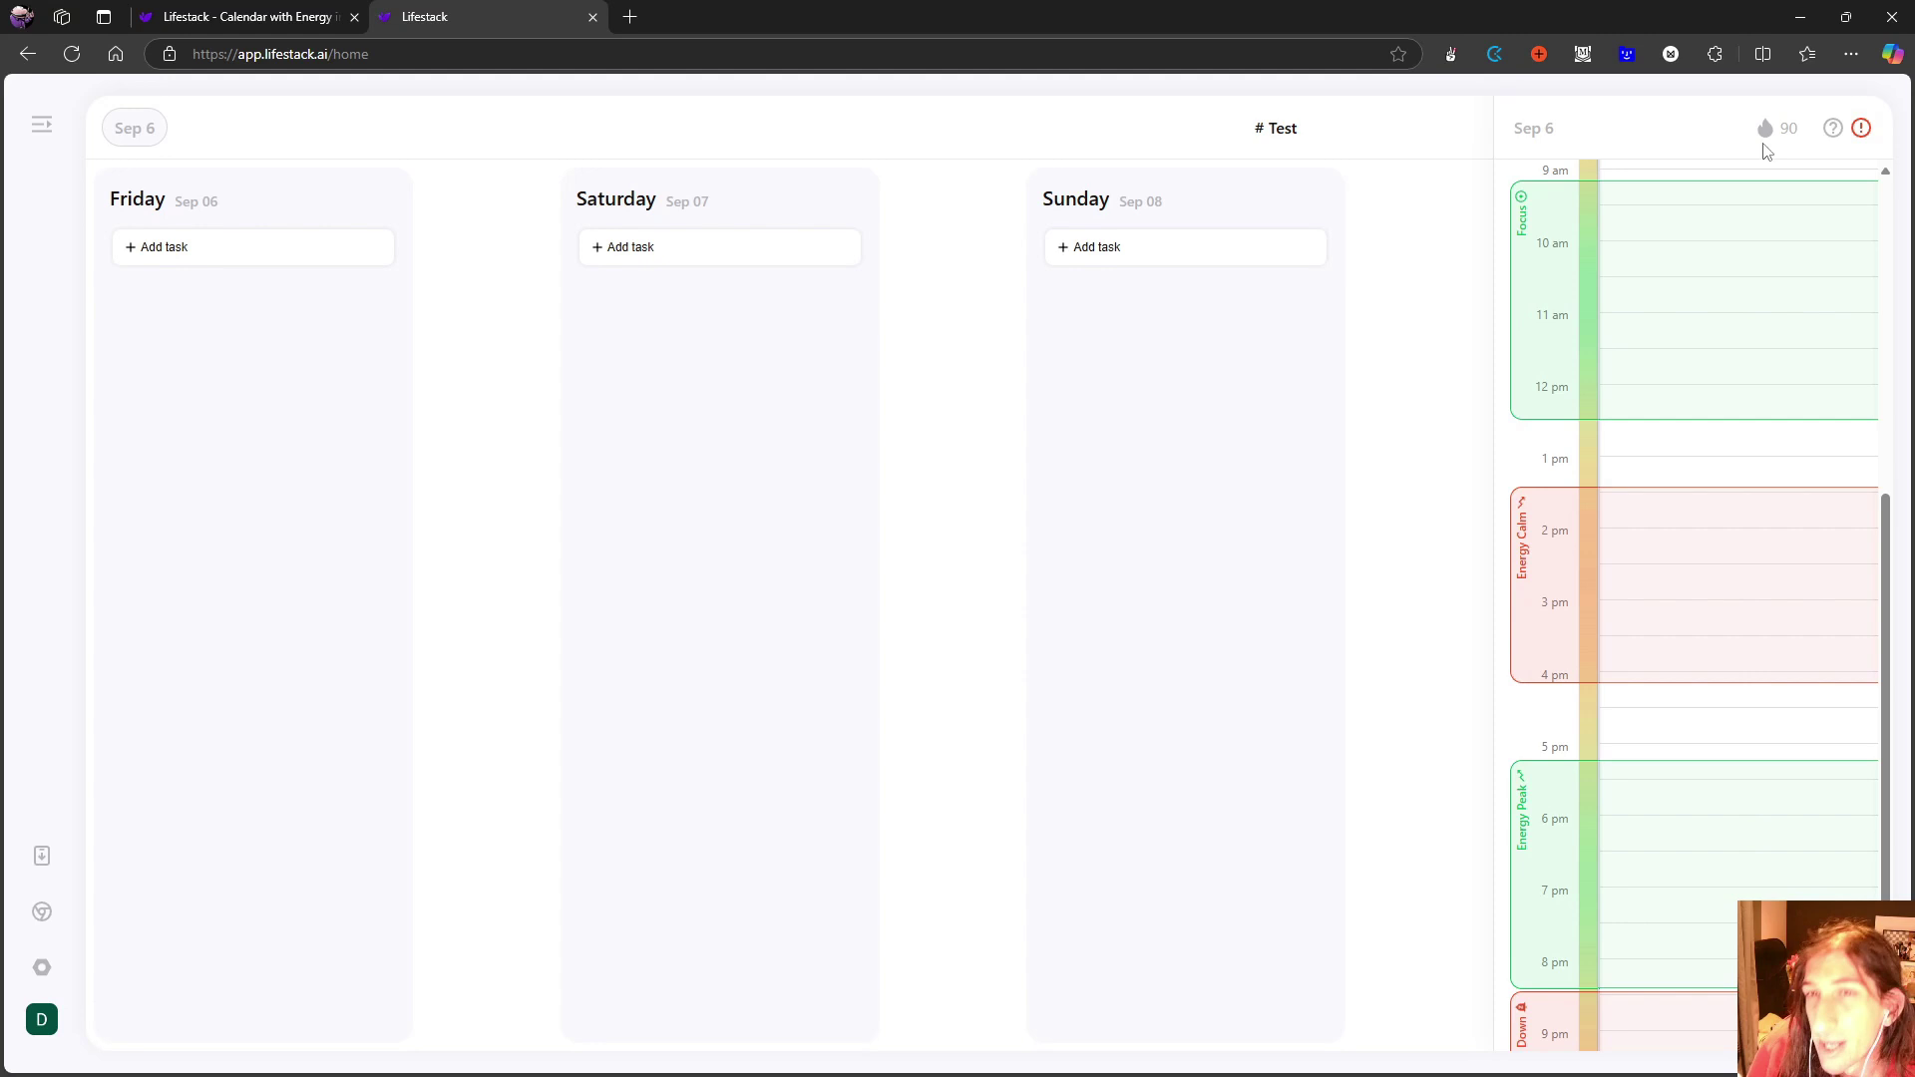
mouse_move(1833, 128)
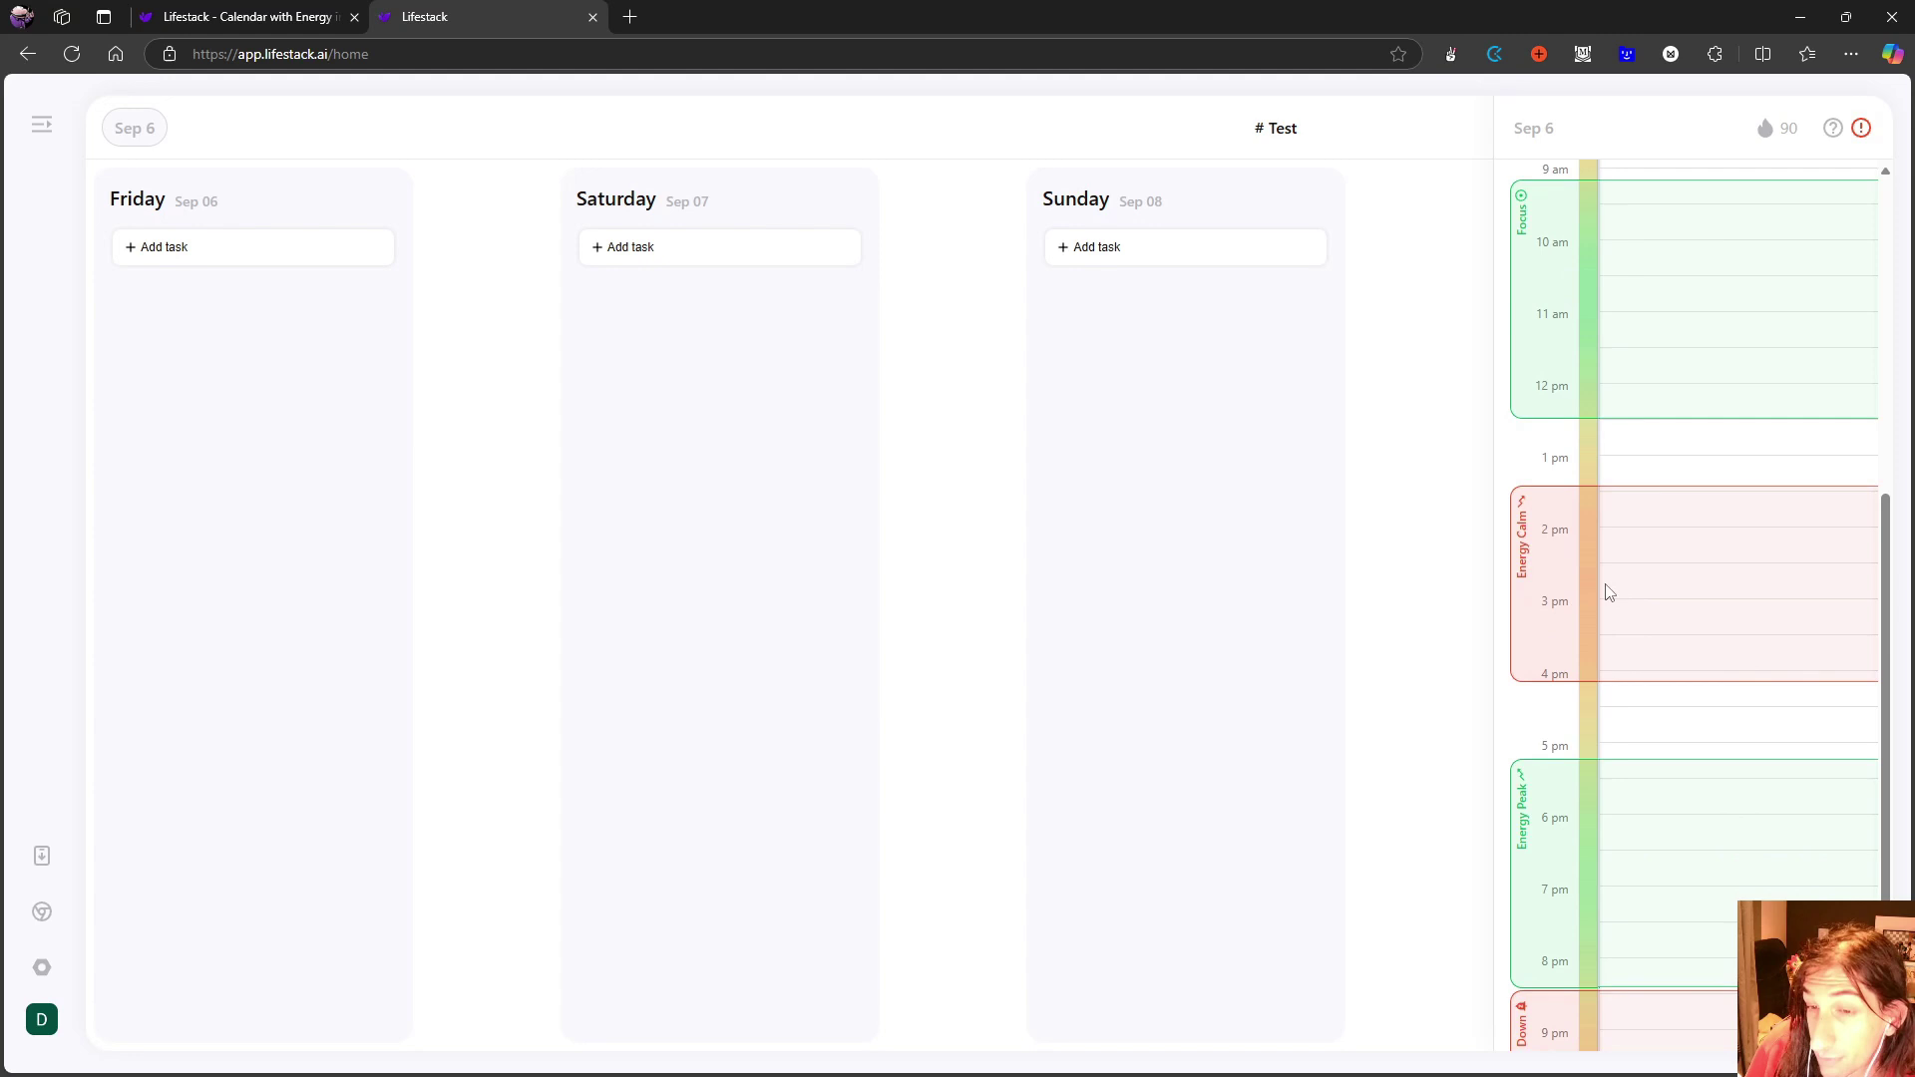
scroll(1607, 590, "down", 1)
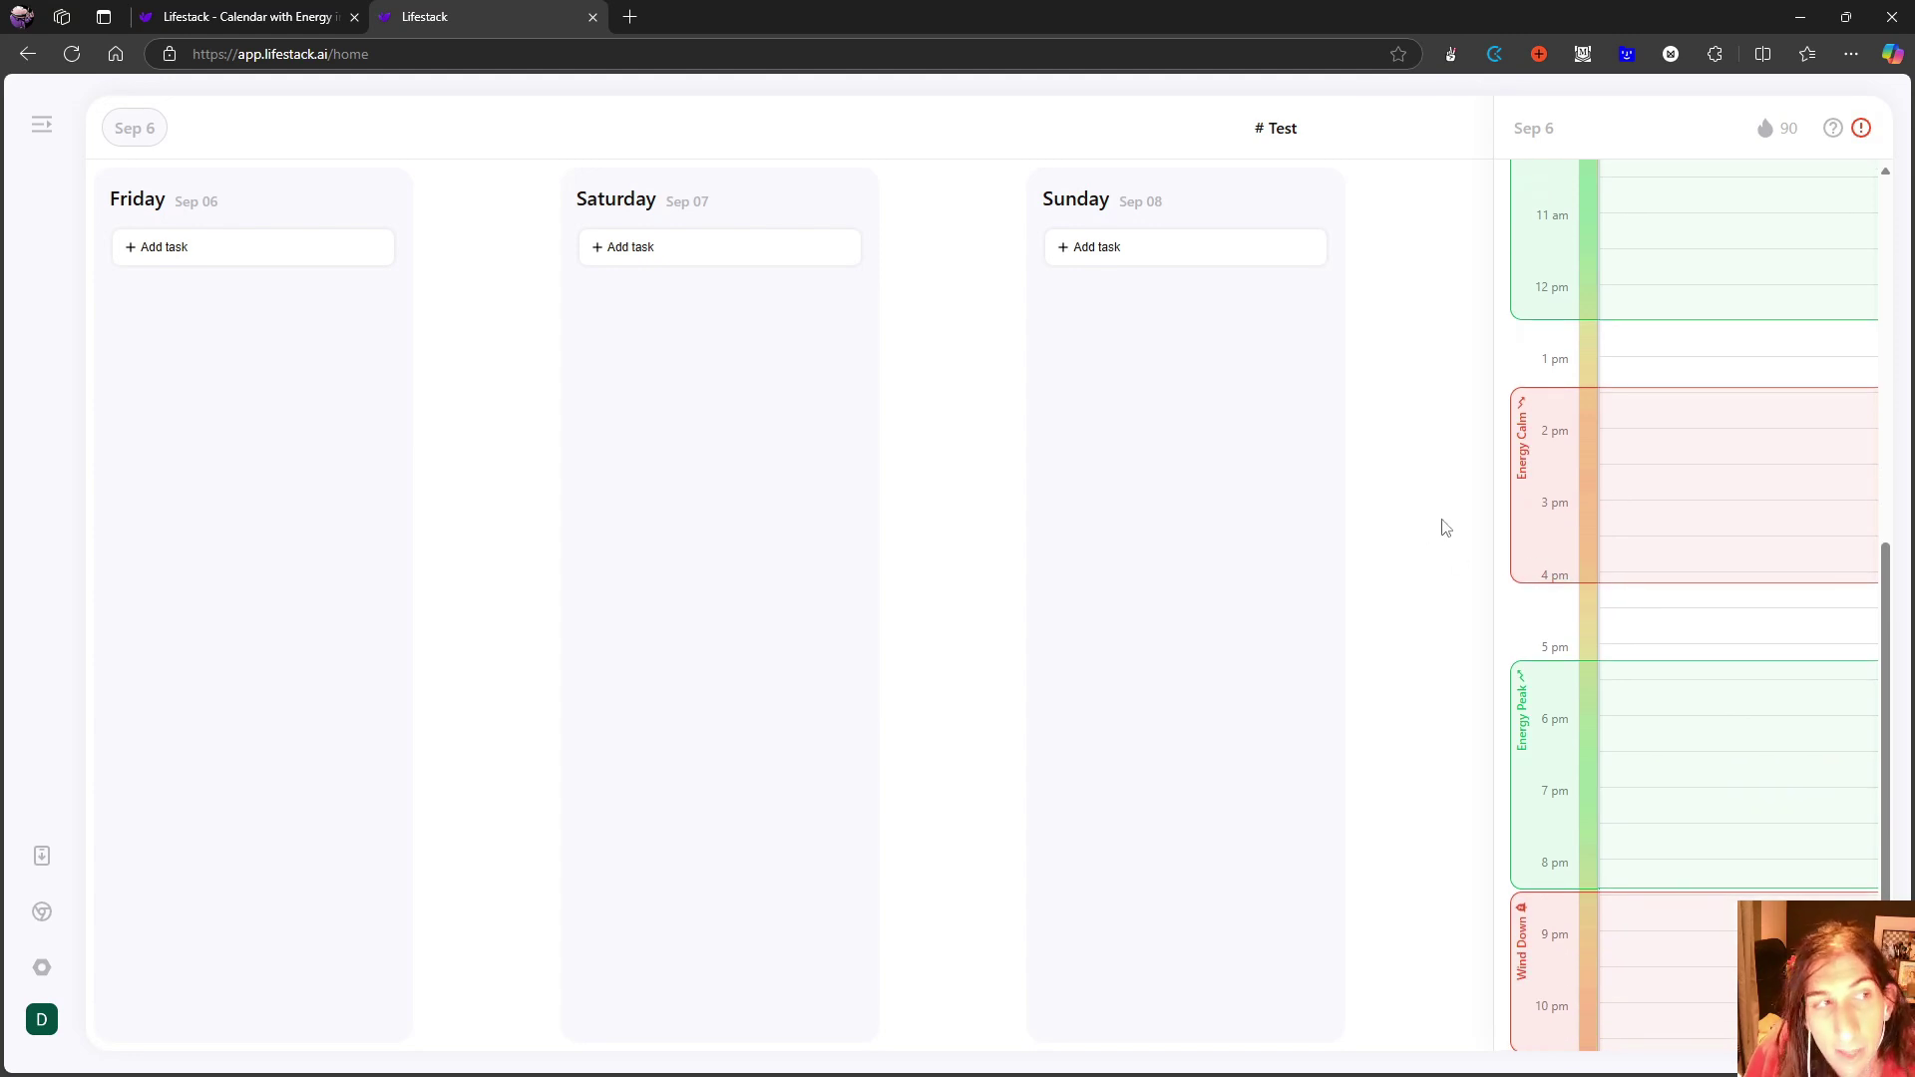
scroll(1666, 521, "up", 1)
scroll(1682, 521, "up", 2)
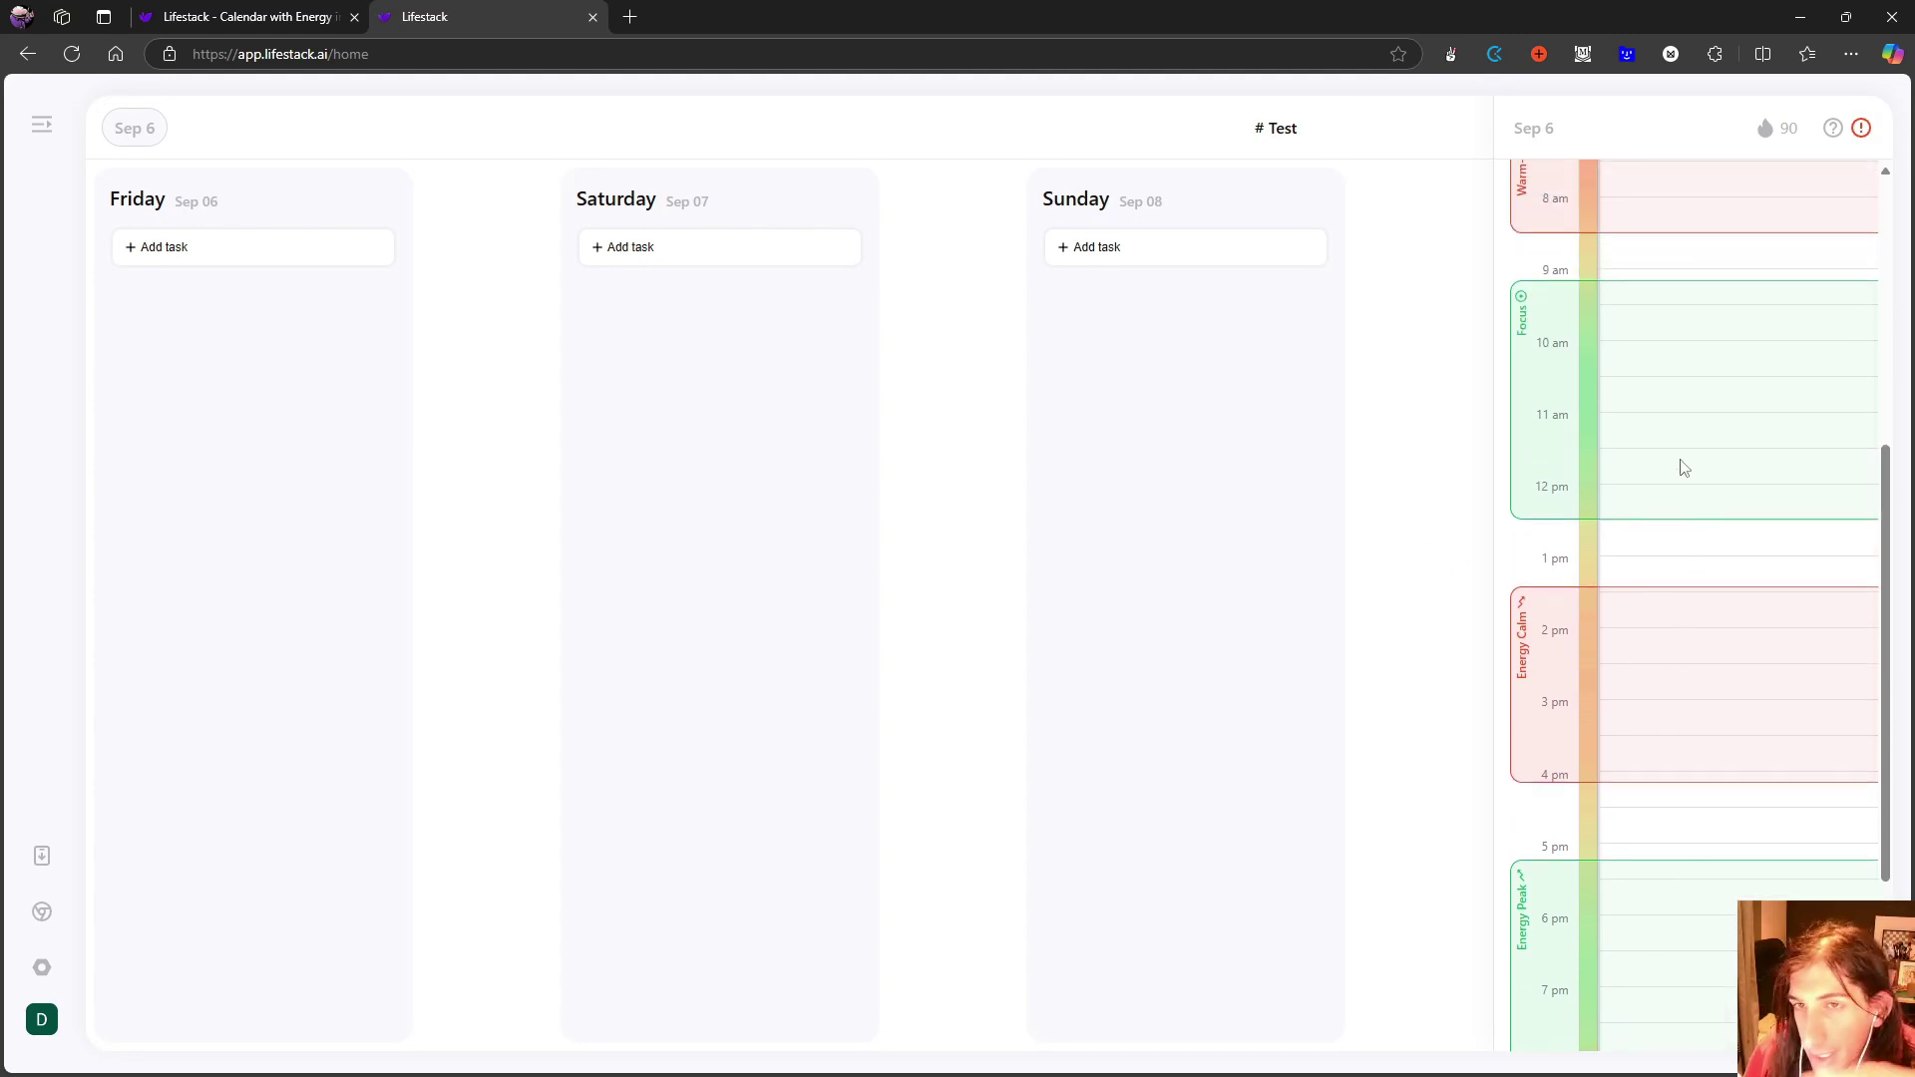
scroll(1651, 407, "down", 1)
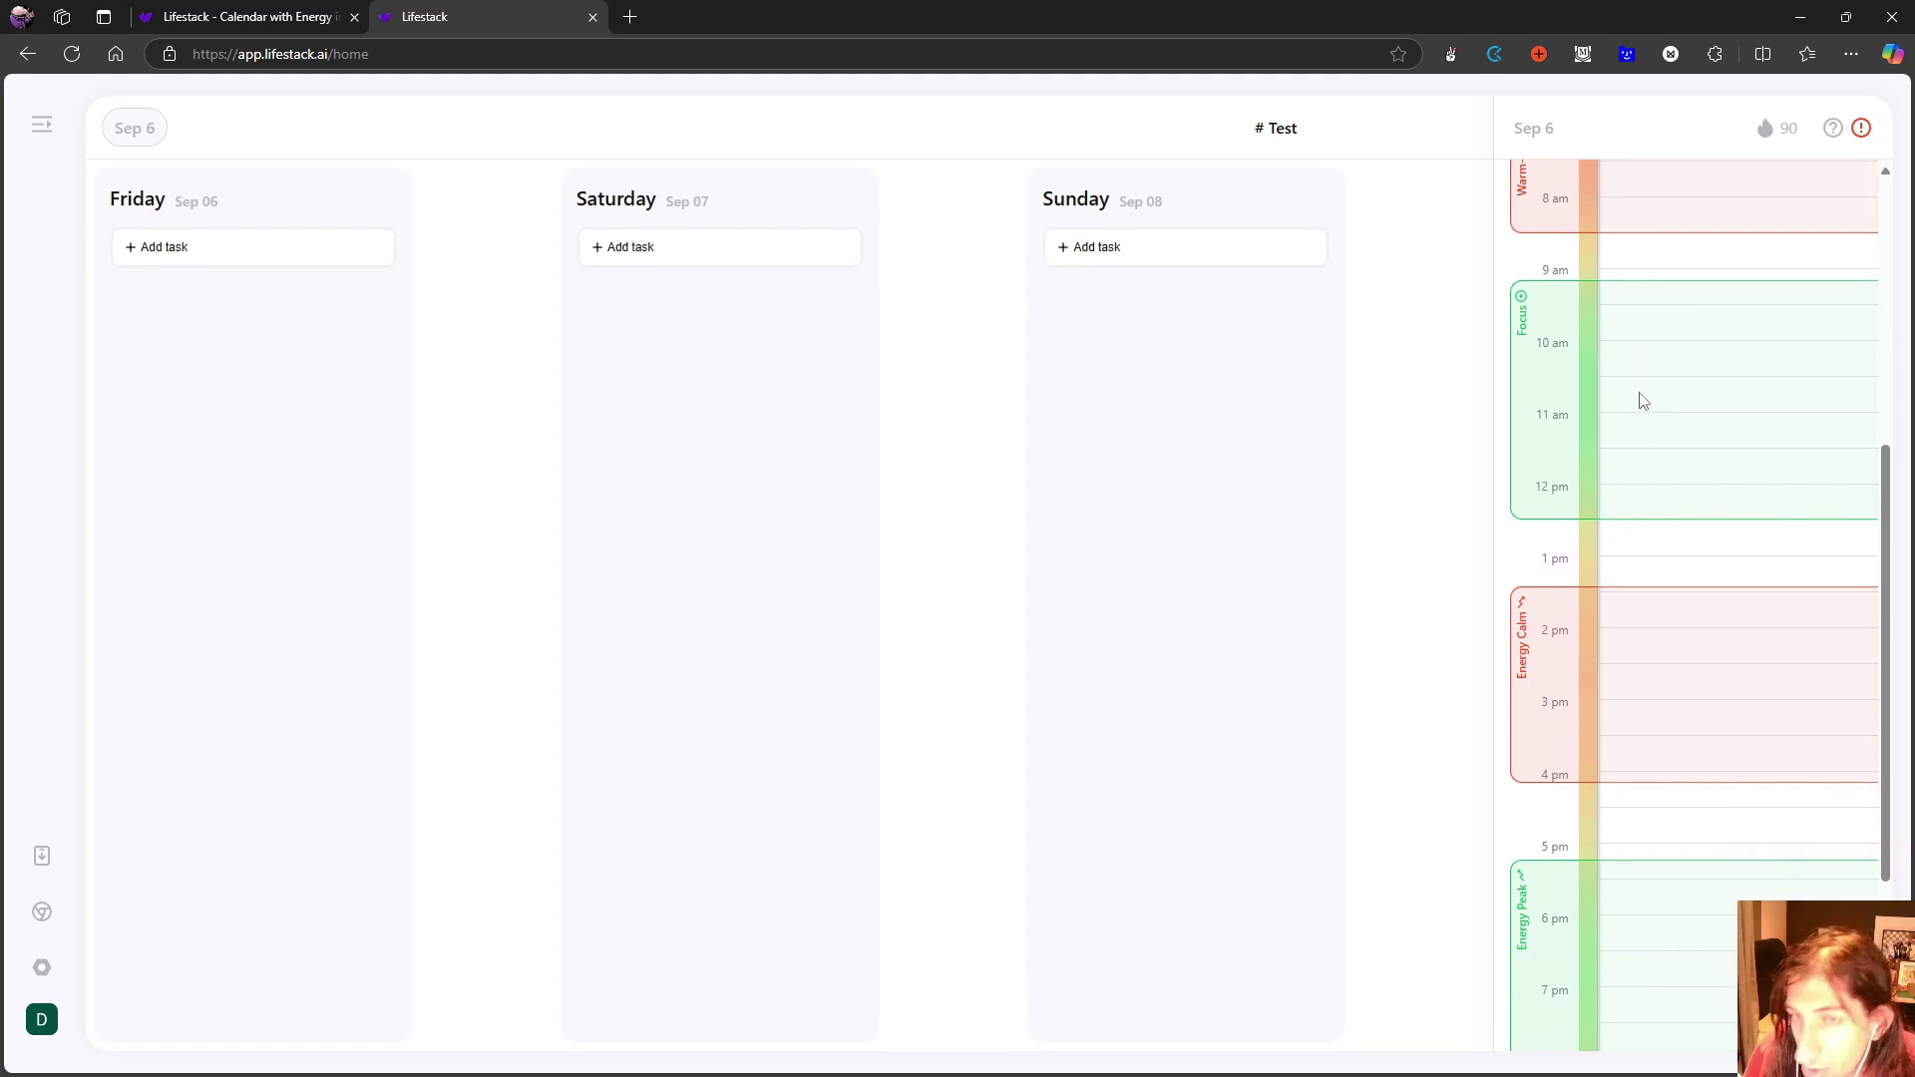
scroll(1651, 368, "down", 1)
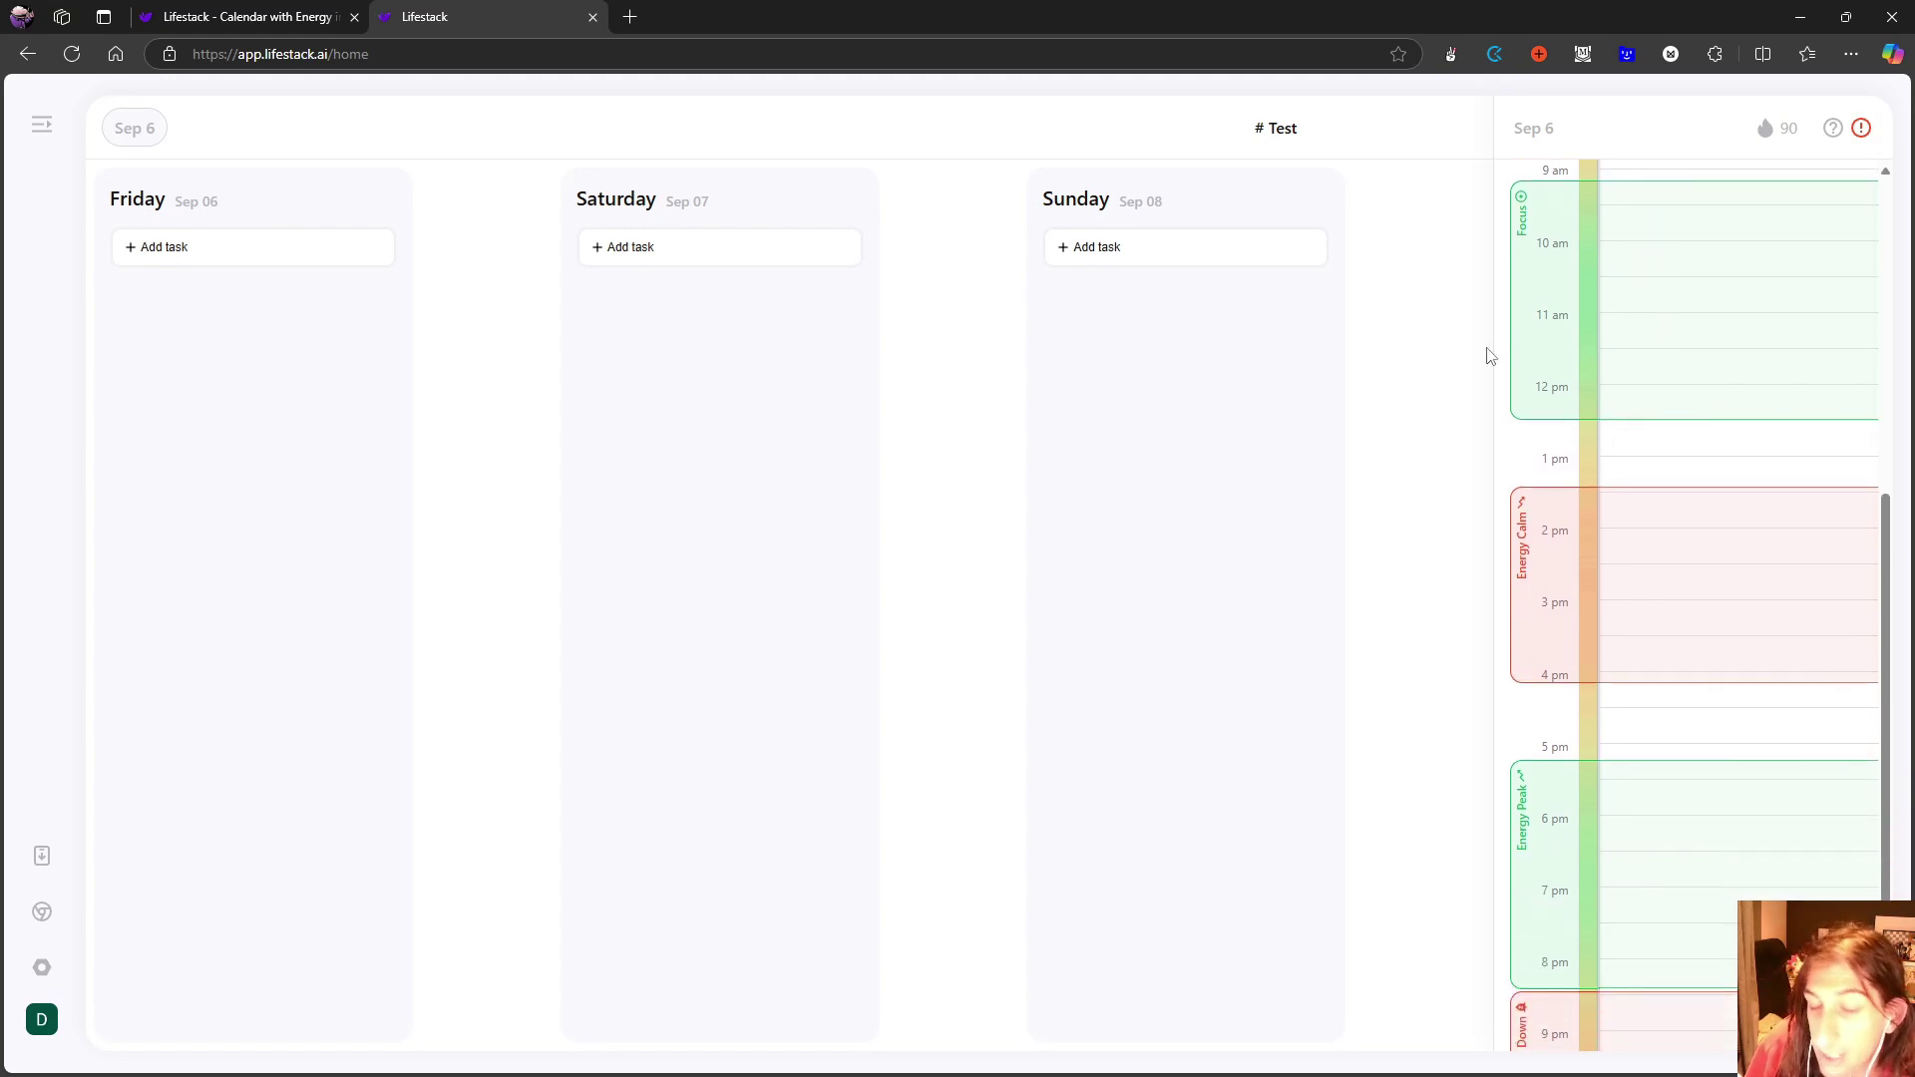
scroll(1567, 245, "up", 1)
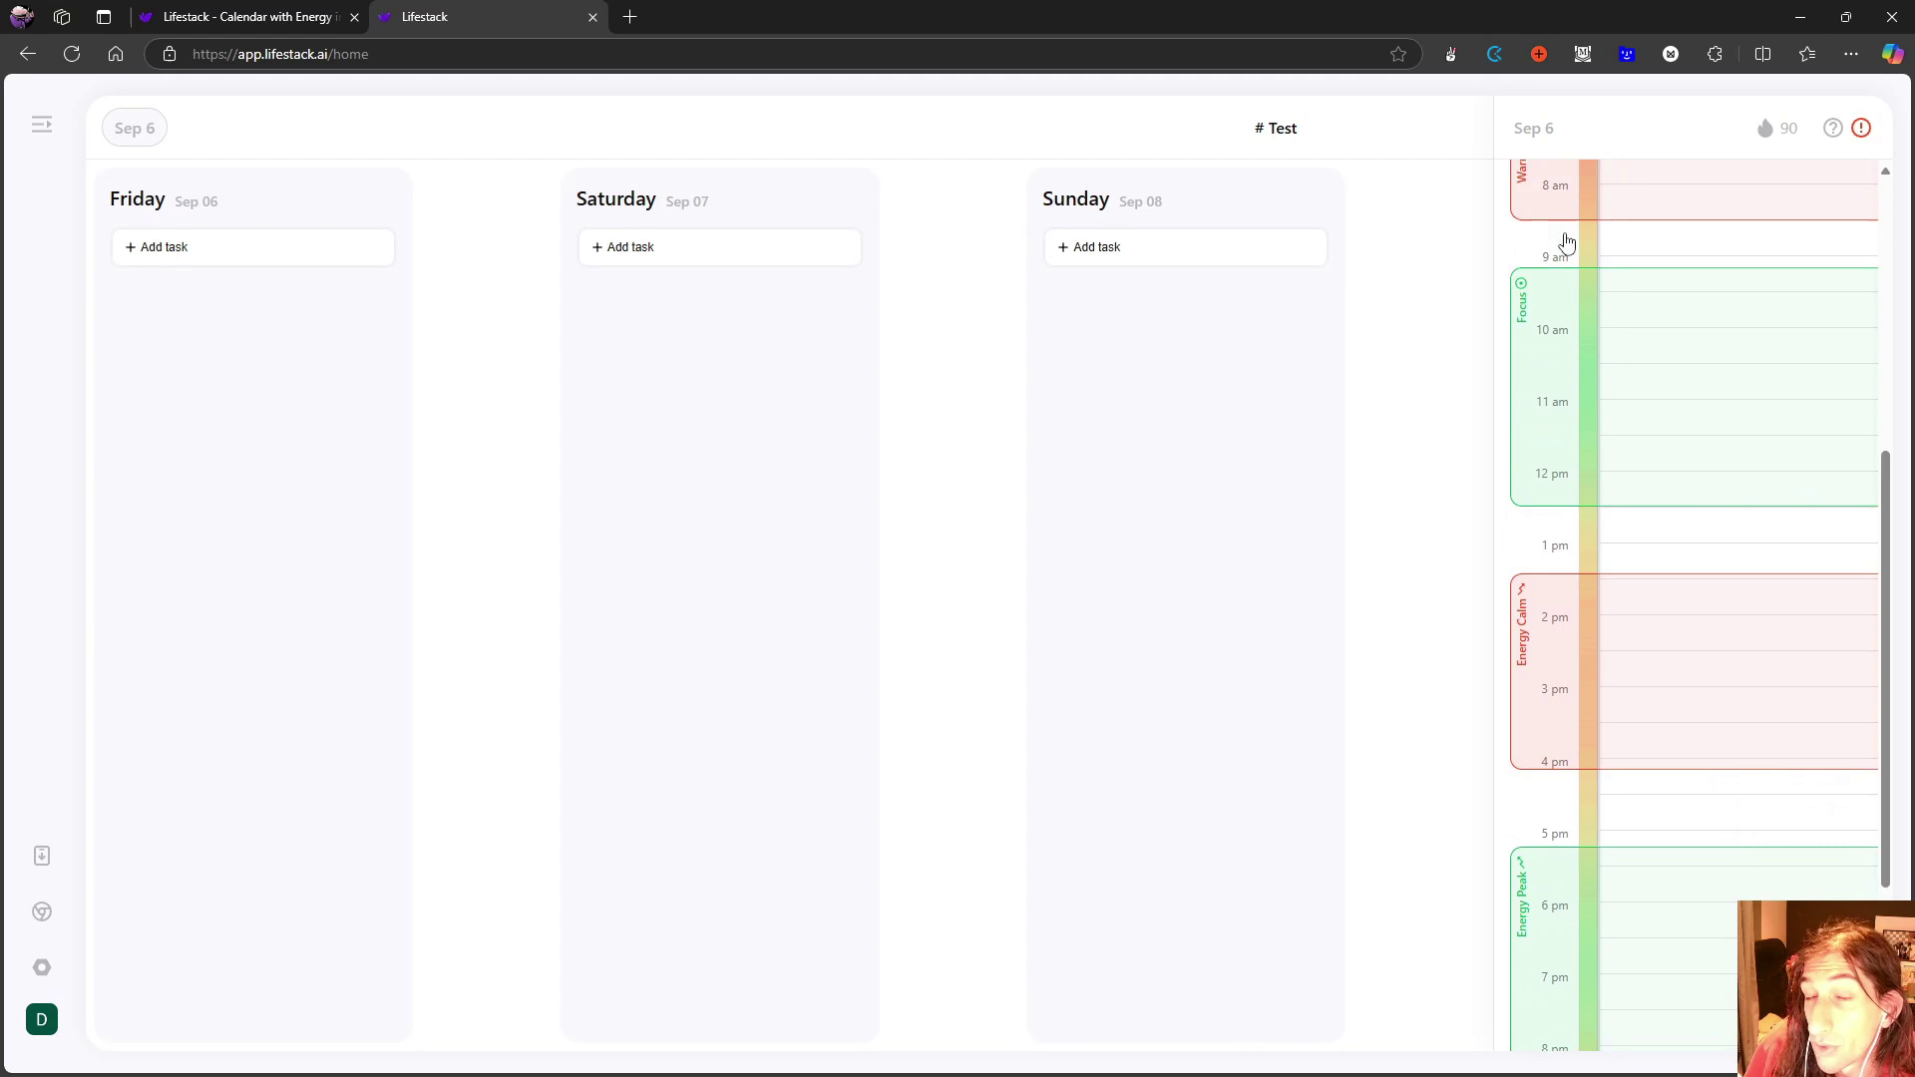
scroll(1514, 344, "up", 1)
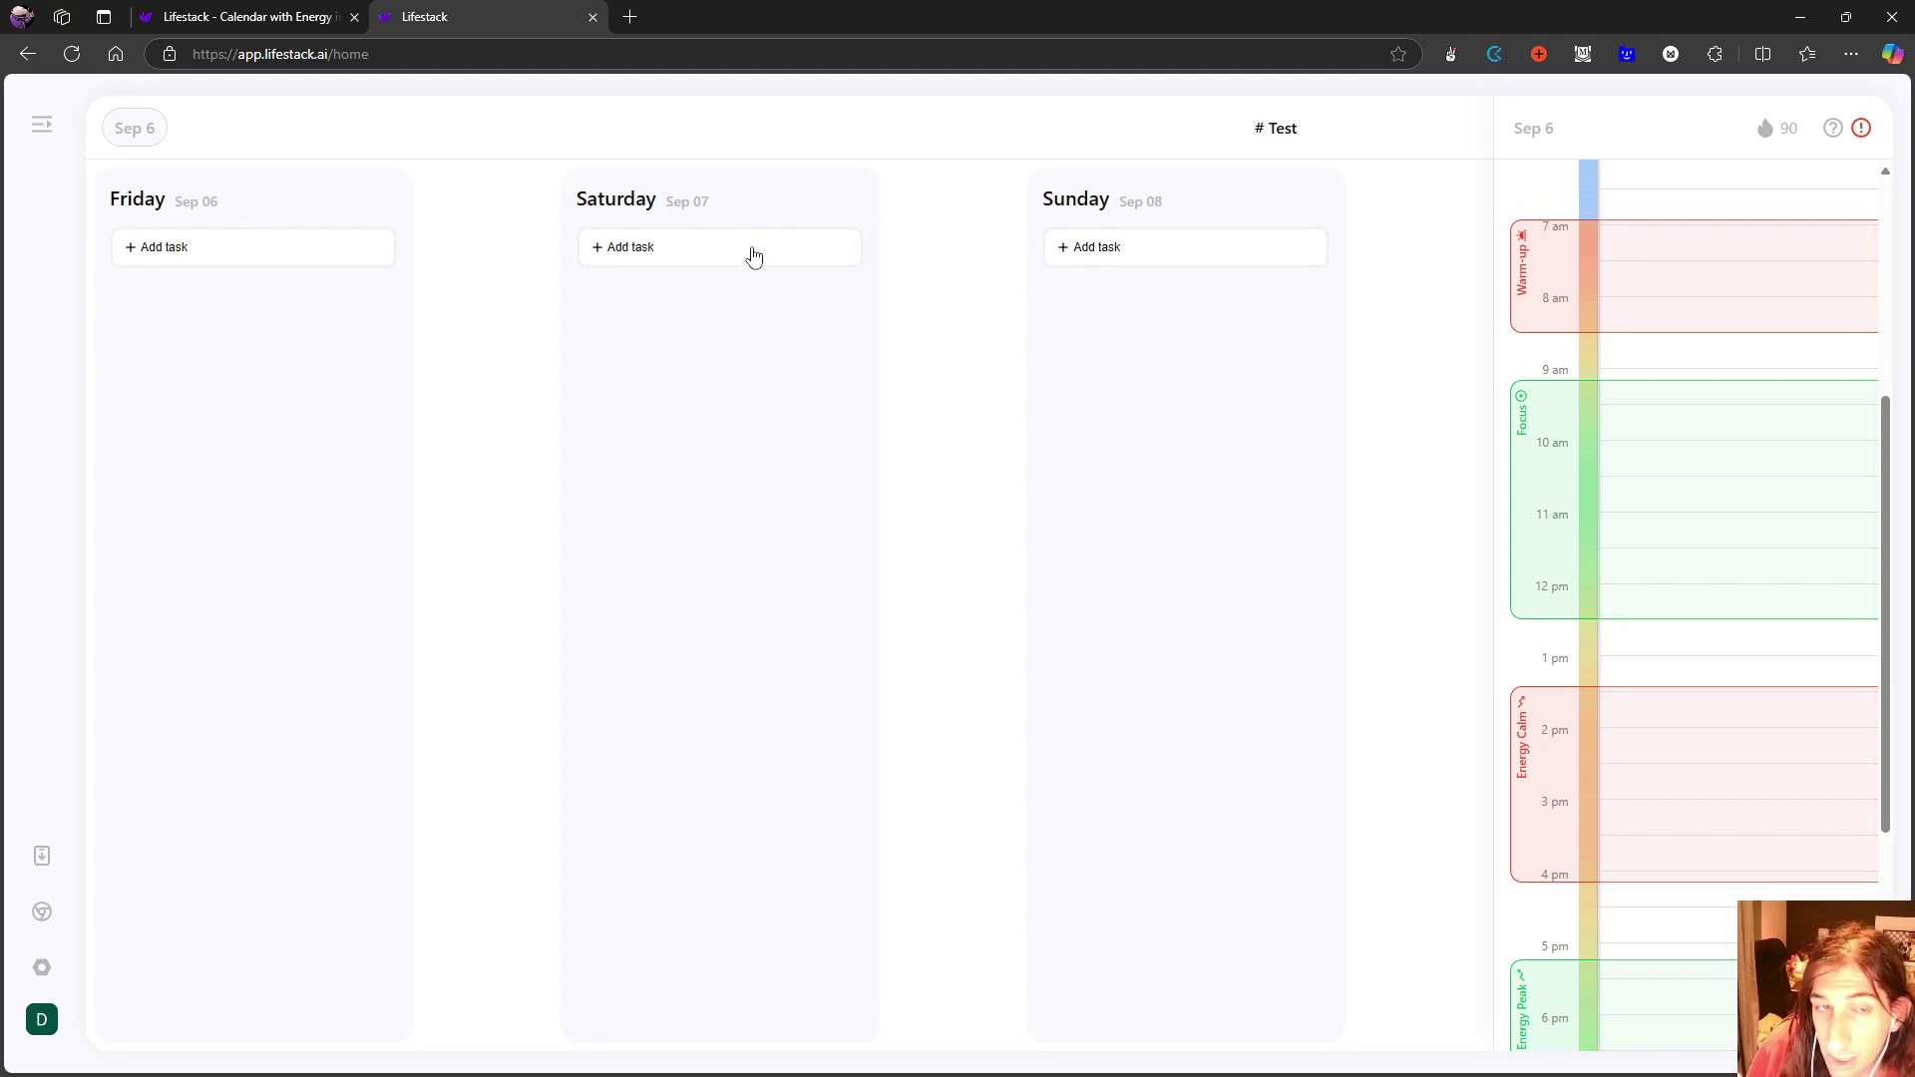
scroll(1616, 350, "down", 1)
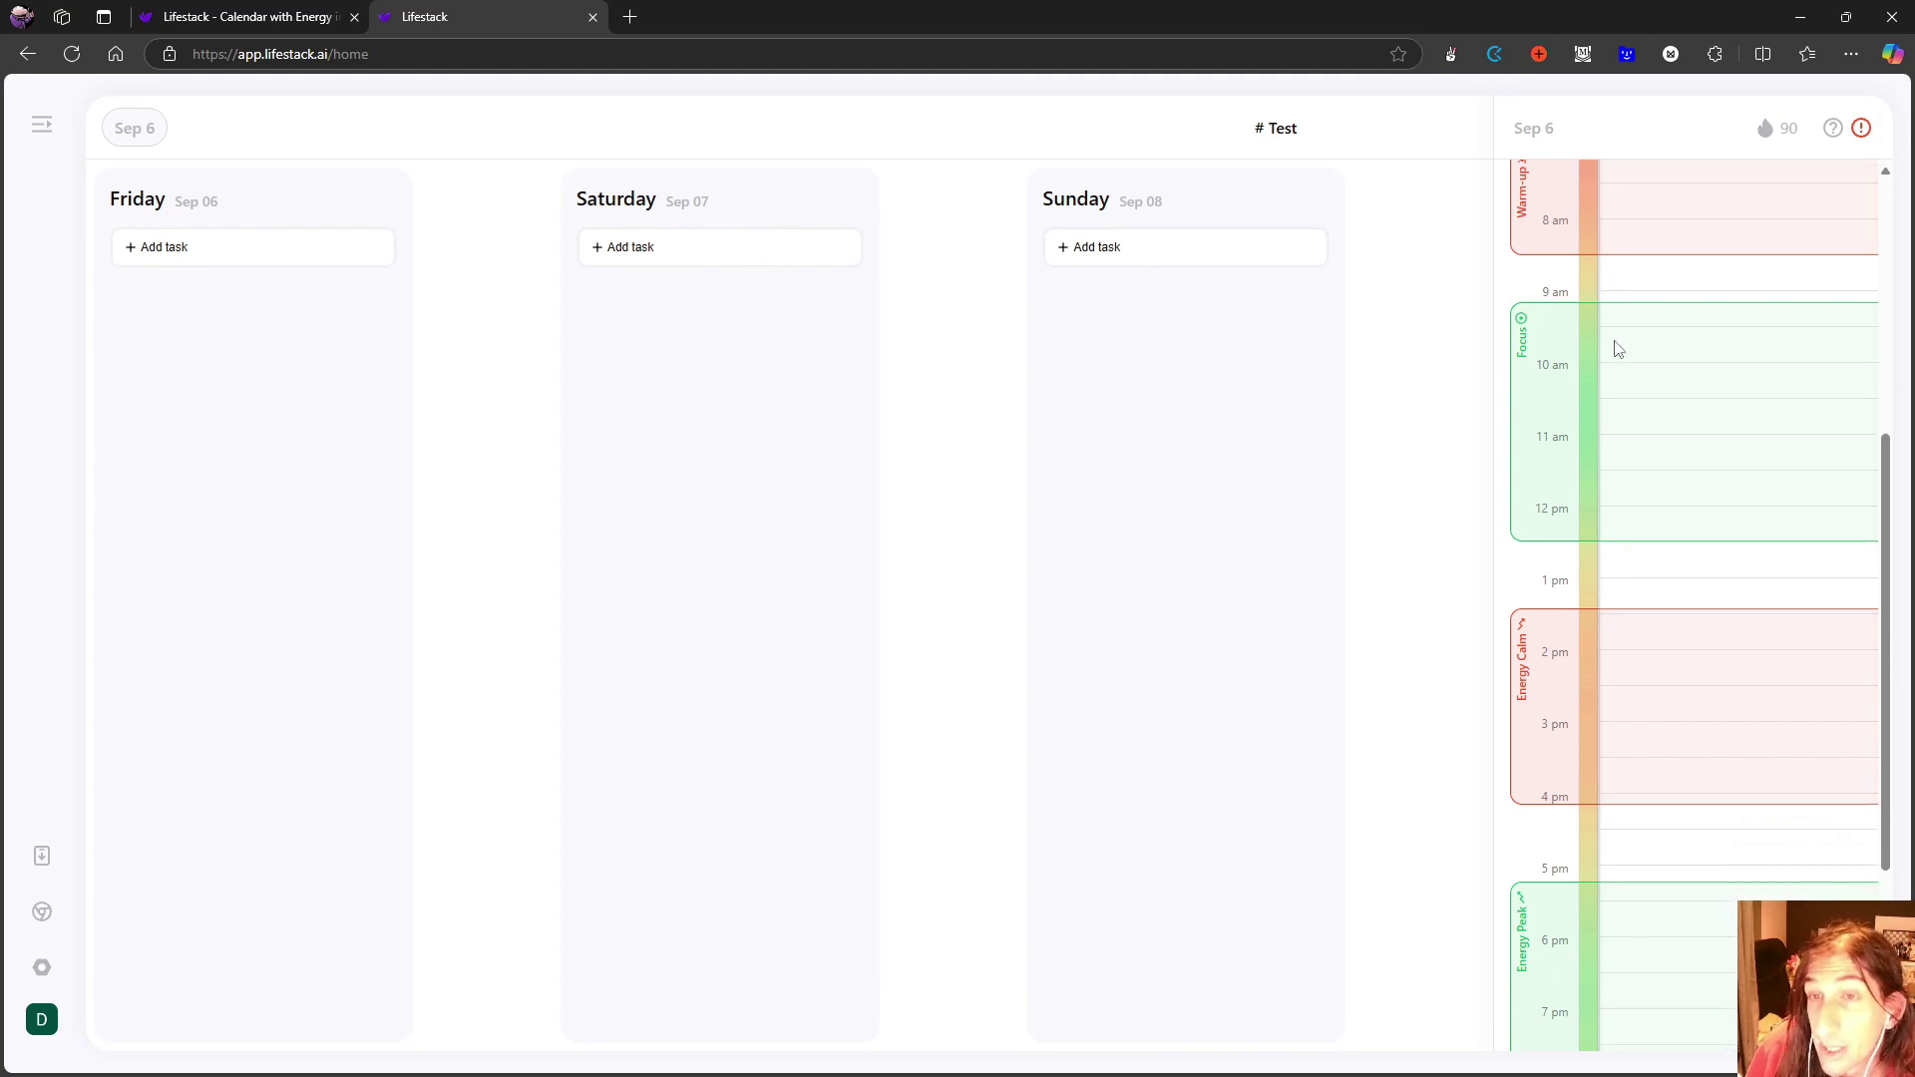
- Draft a Saturday task titled 'Test' for September 07, 12:00 AM in the Test project
left_click(733, 249)
left_click(734, 411)
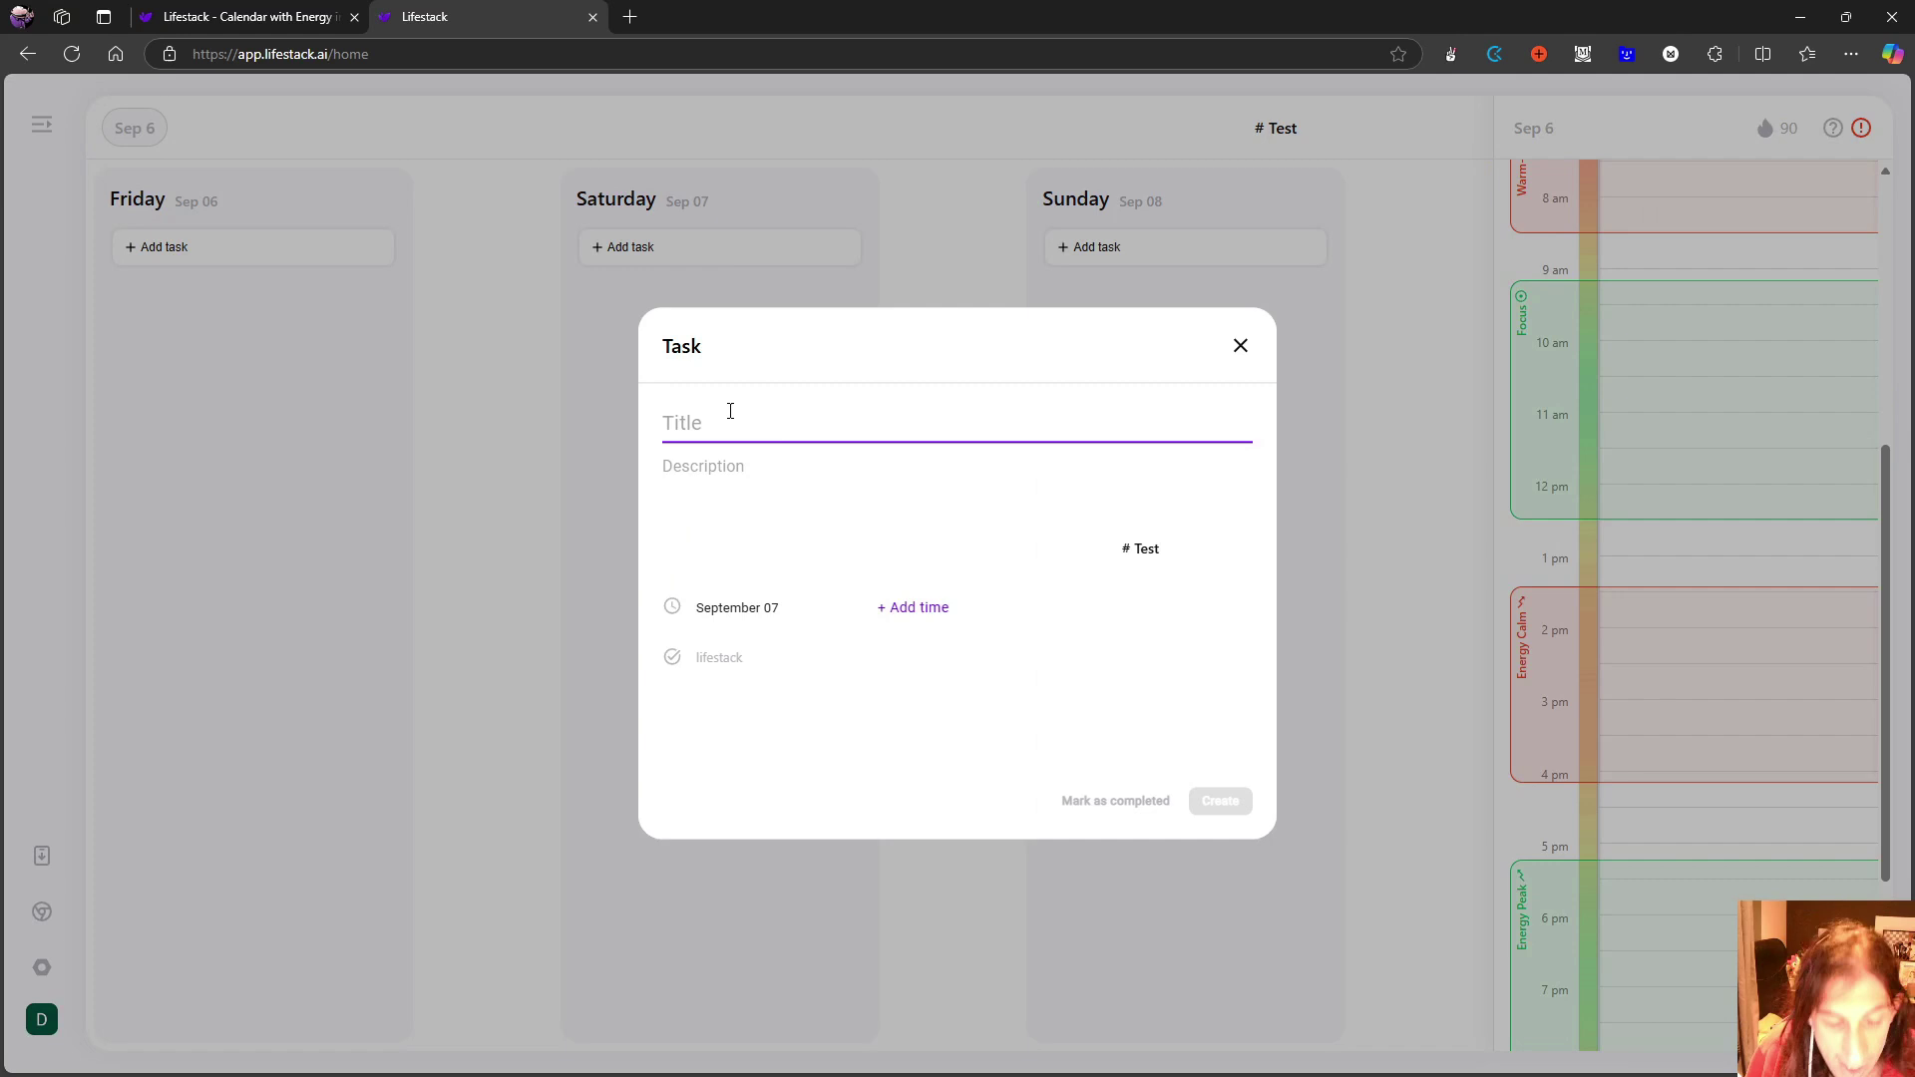
type("Test")
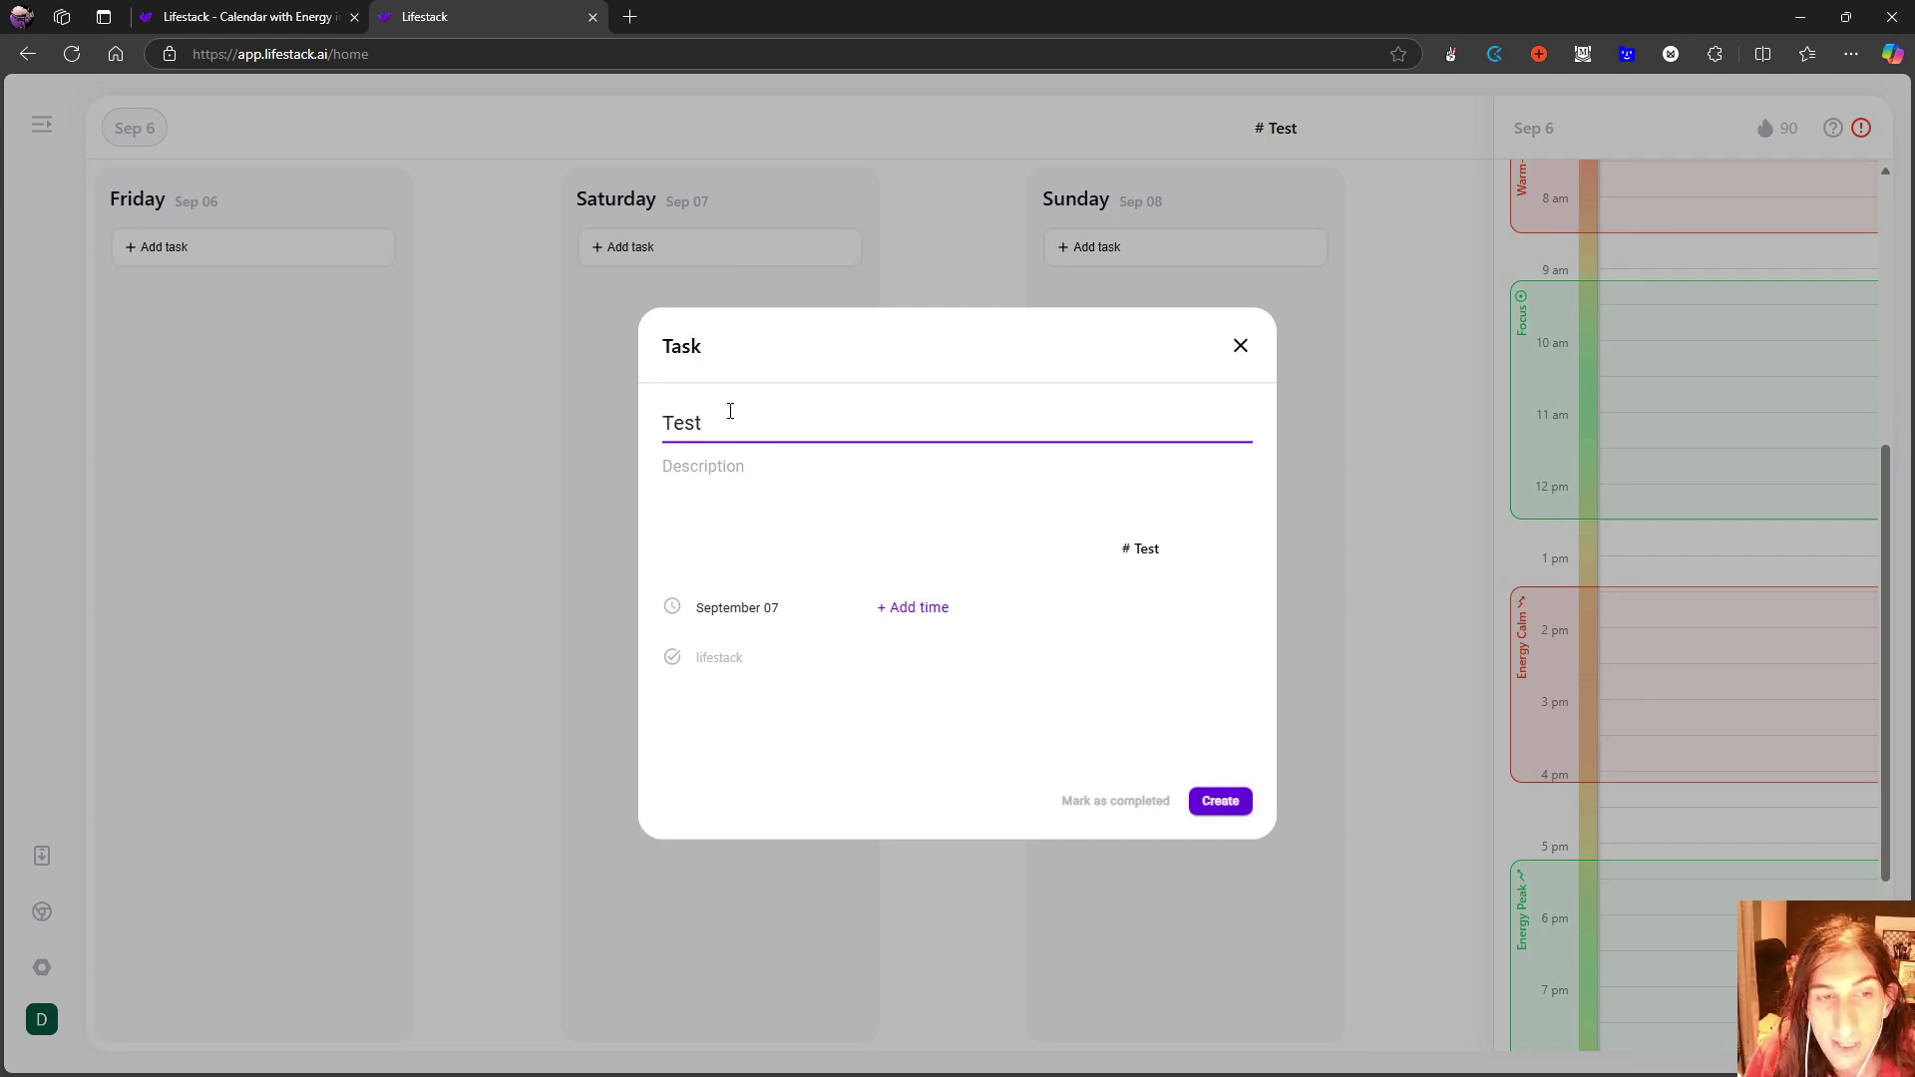
left_click(762, 477)
left_click(935, 609)
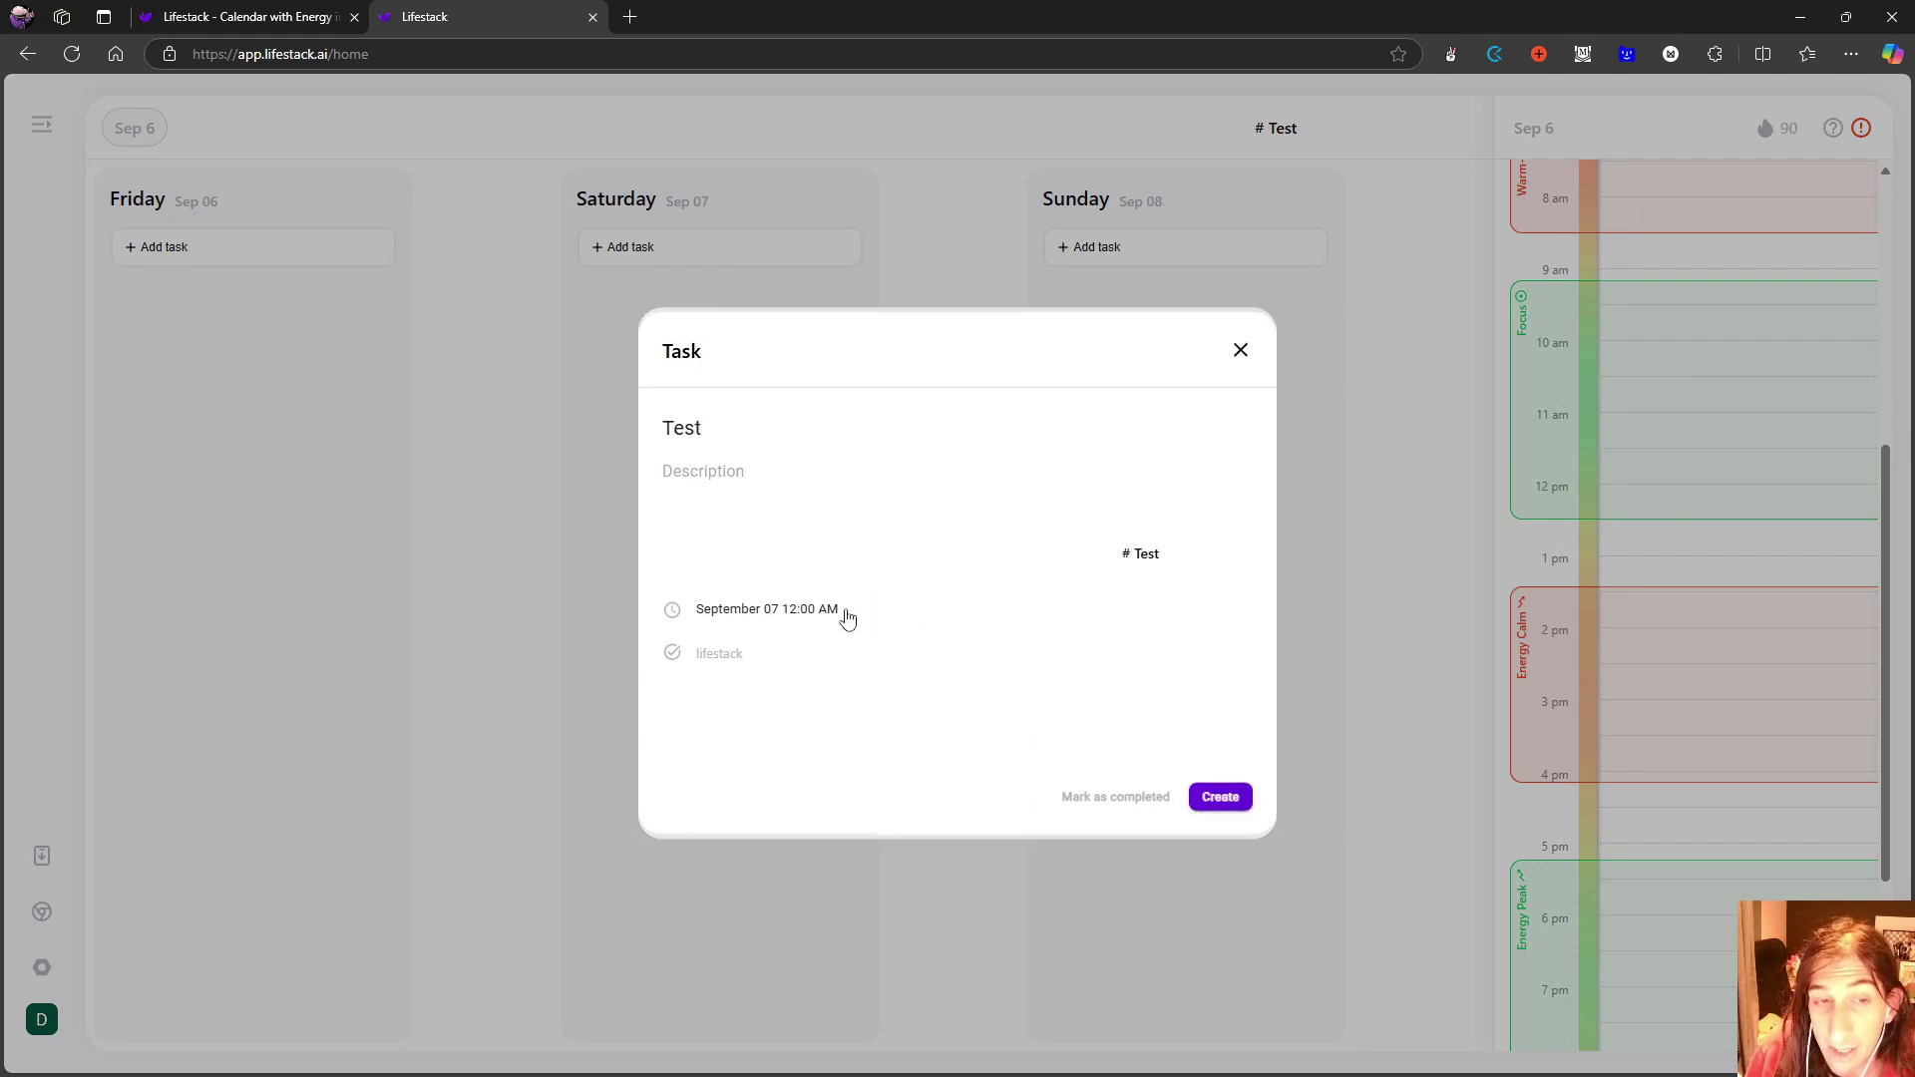
left_click(1152, 564)
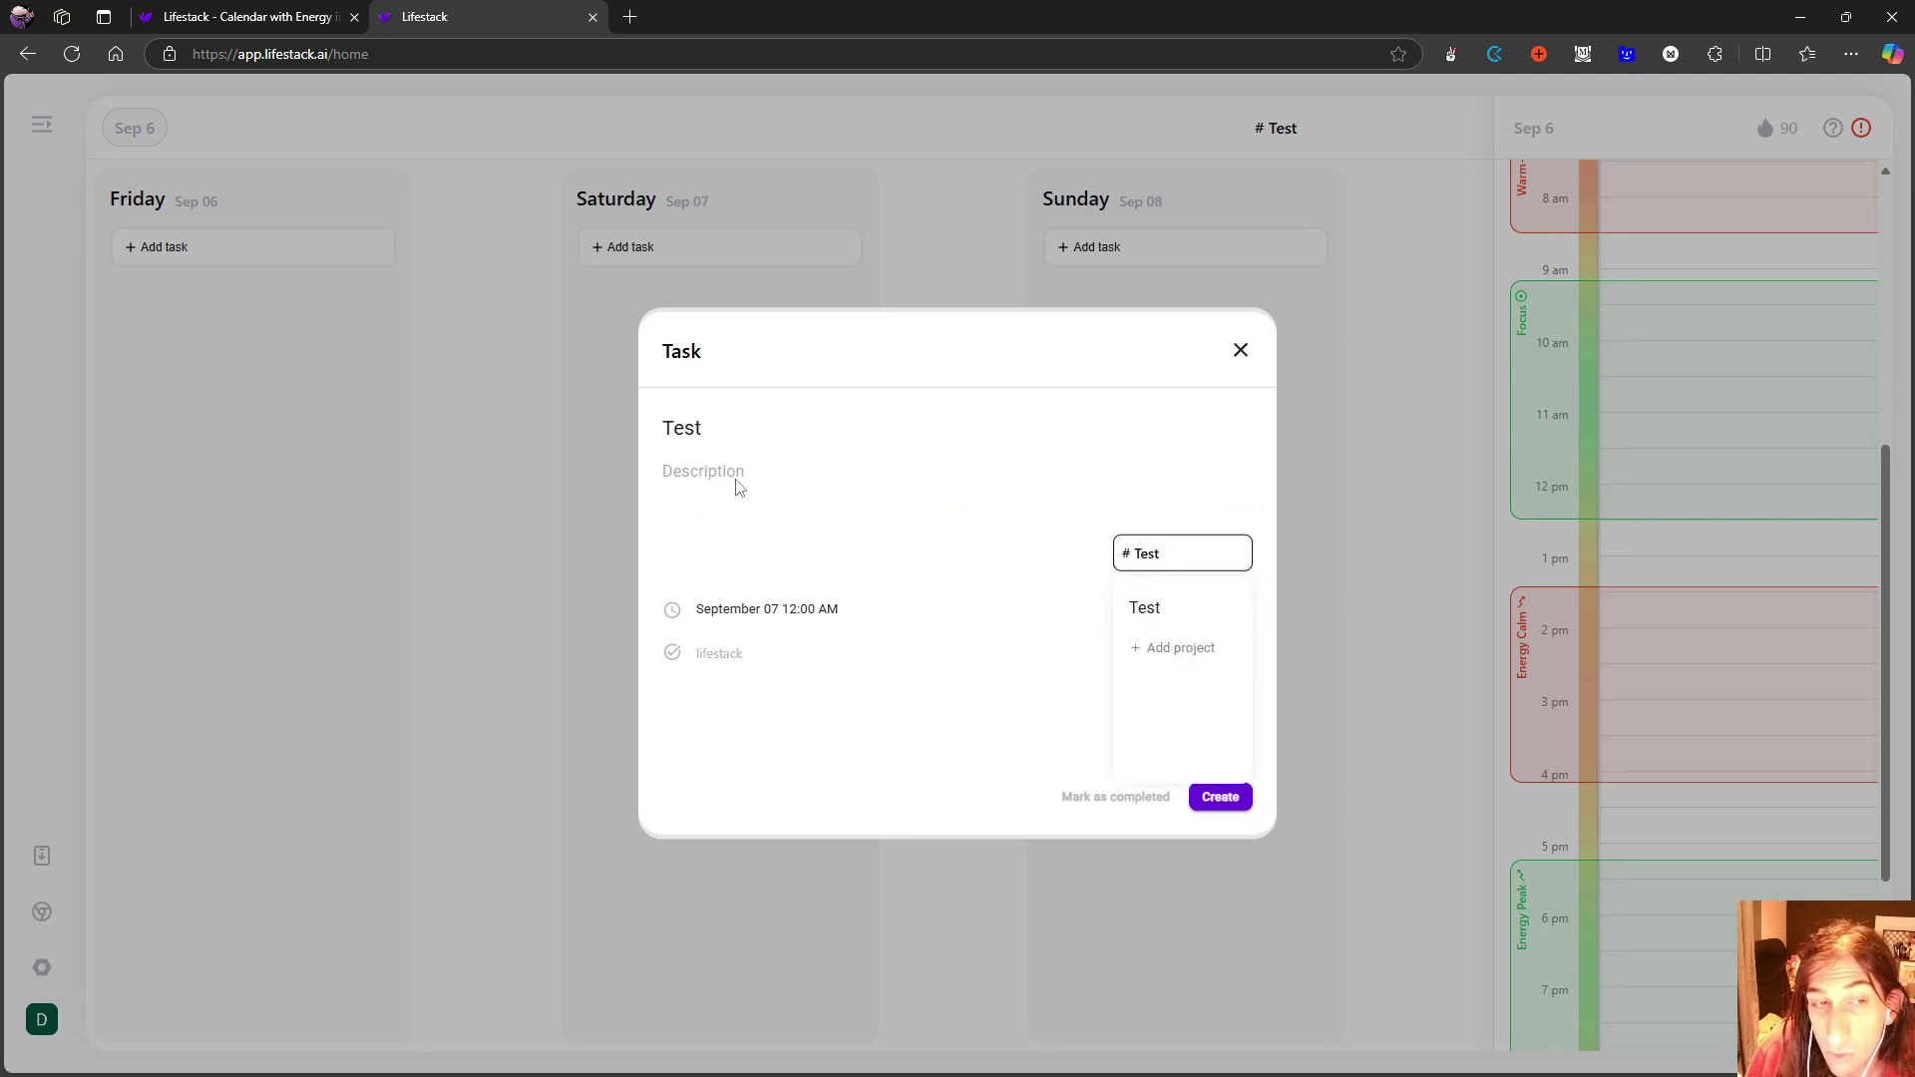
left_click(797, 621)
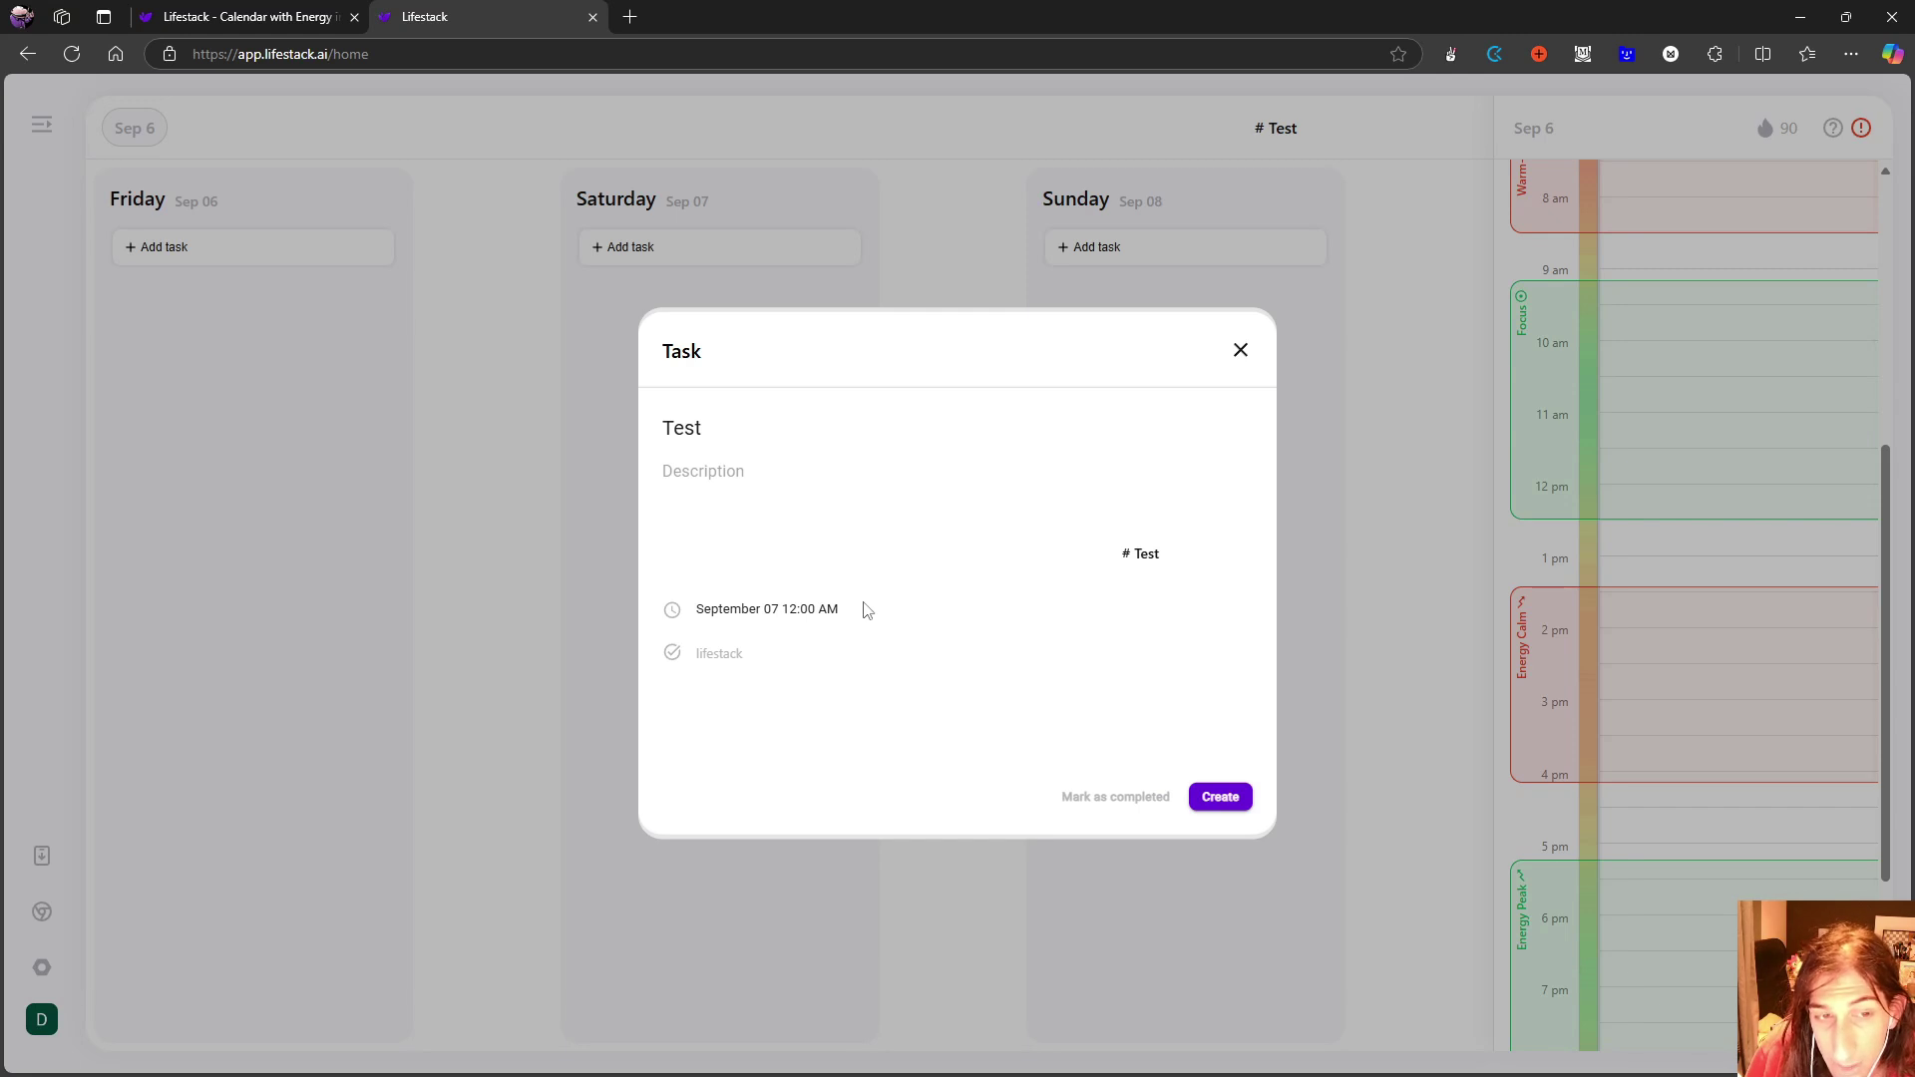
- Clear the task's date and pick November 02 from the calendar
left_click(828, 609)
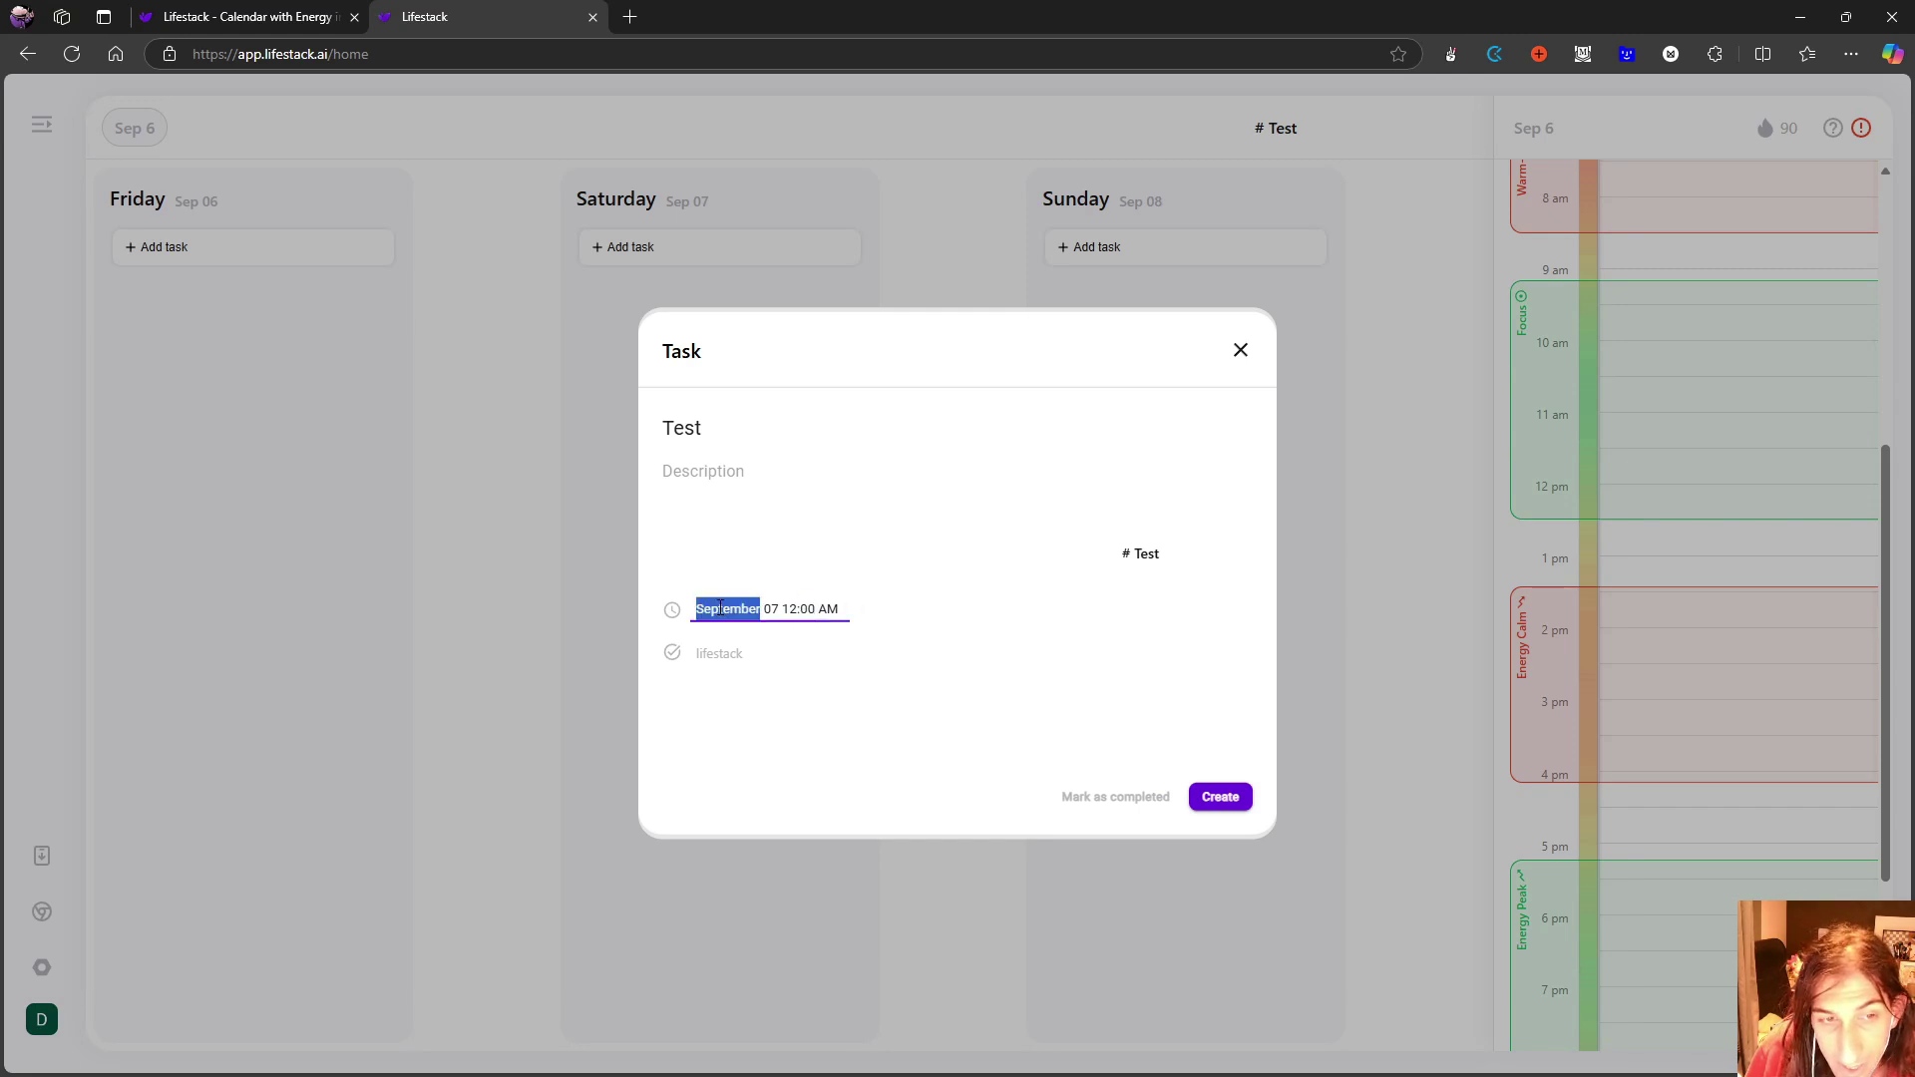
left_click(836, 612)
left_click(868, 608)
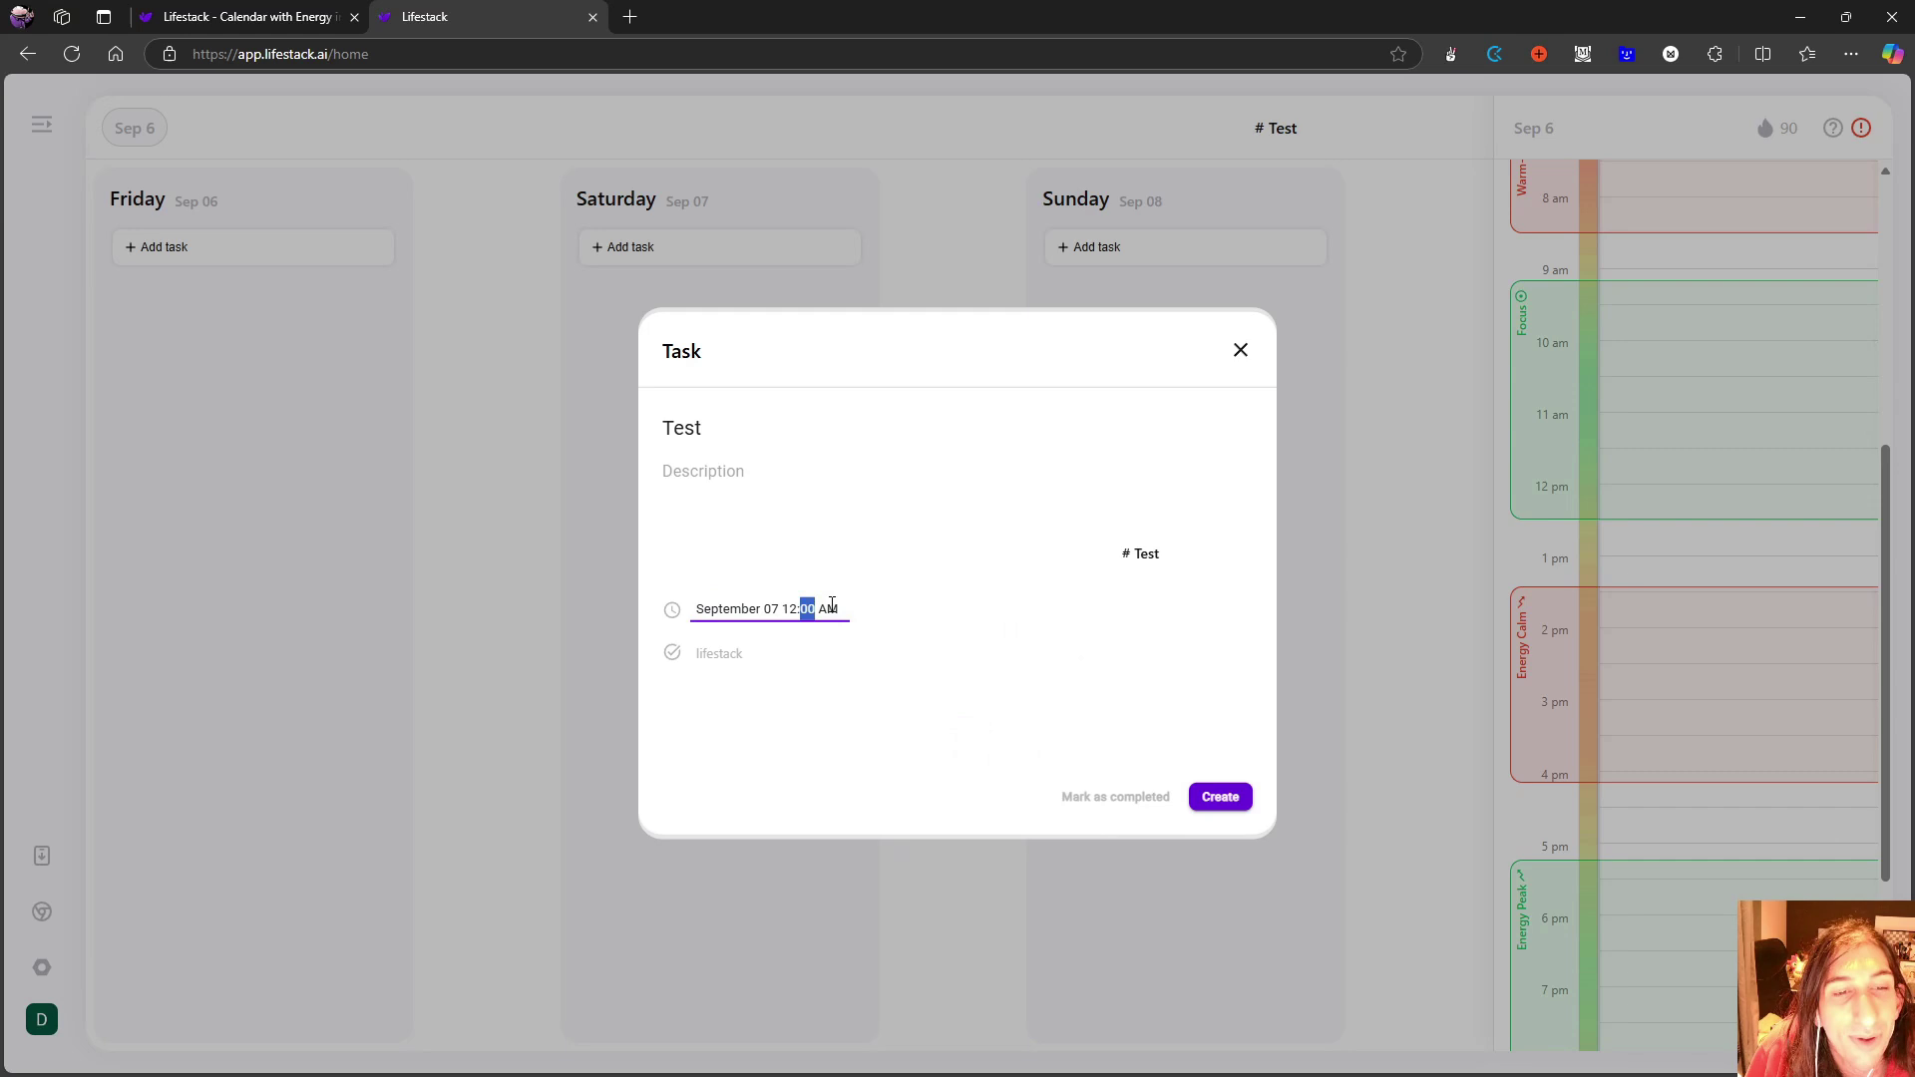
left_click(821, 606)
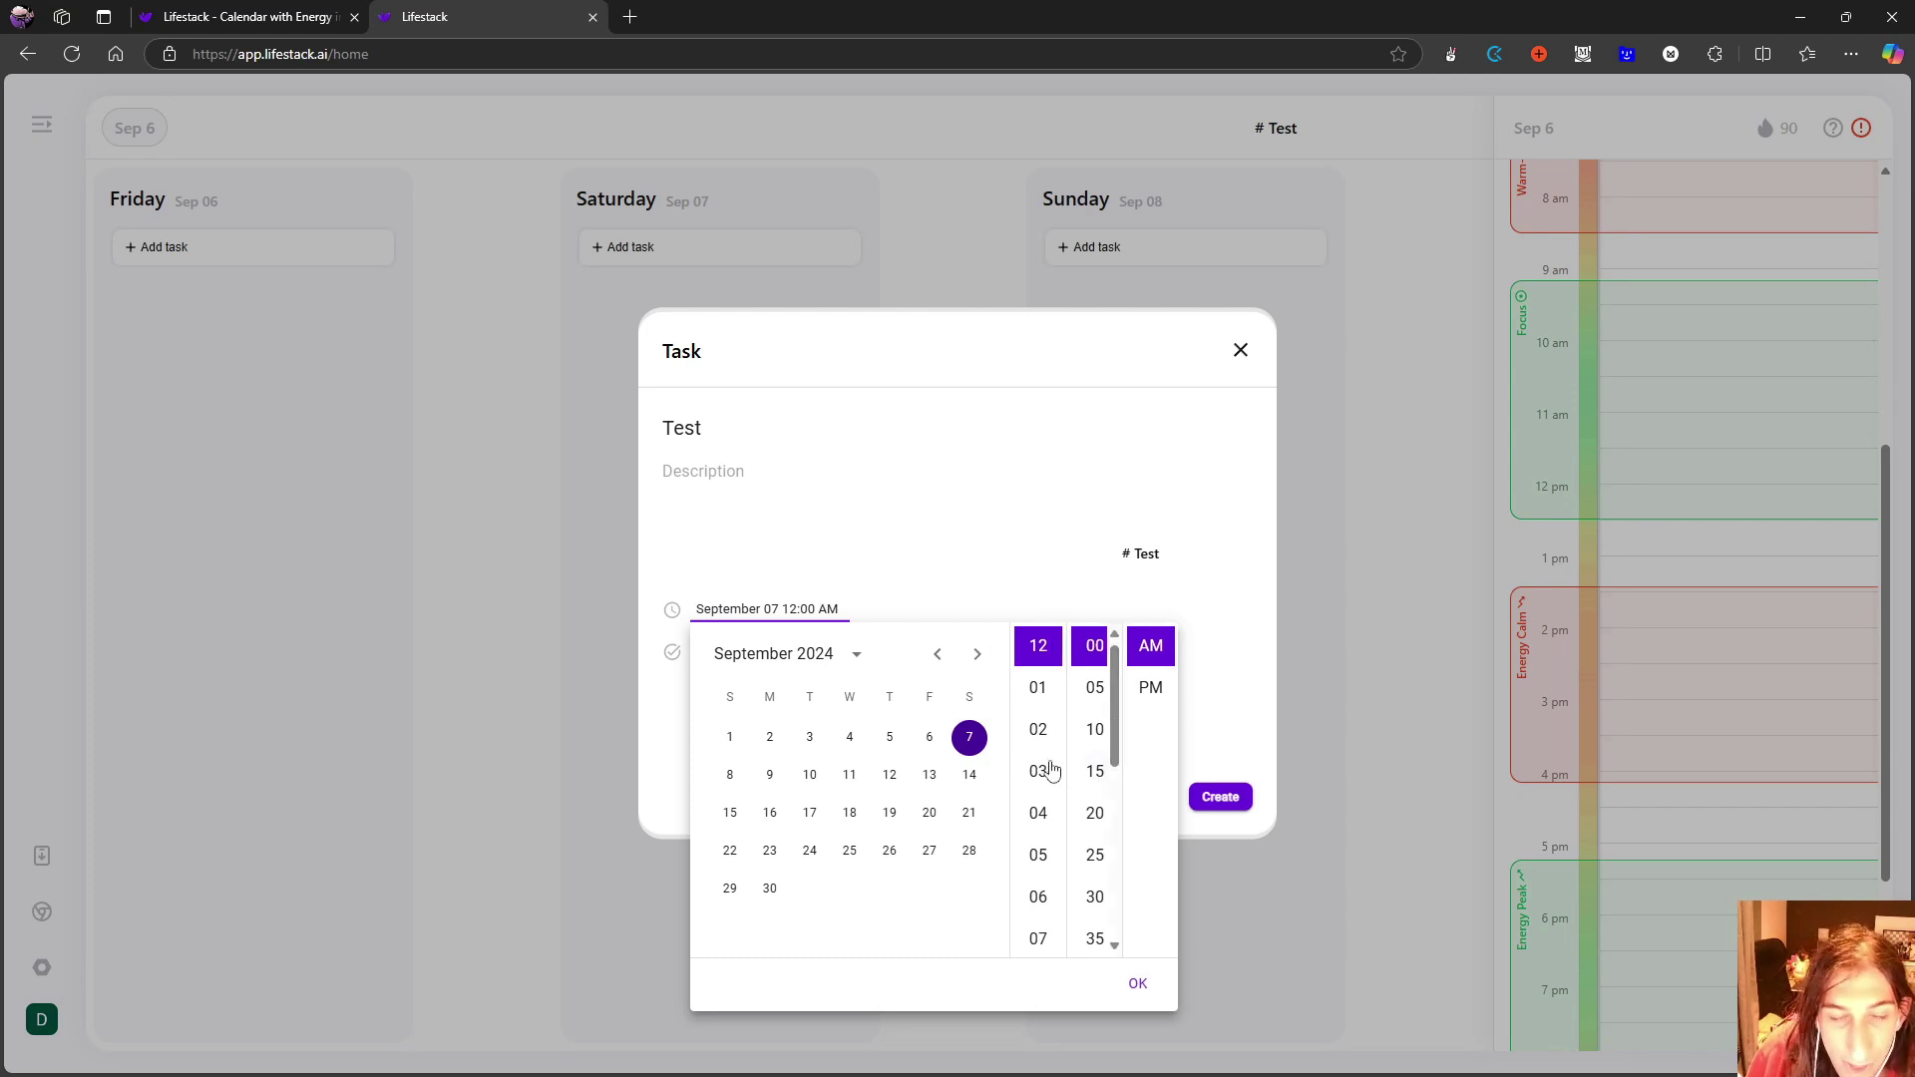
left_click(835, 605)
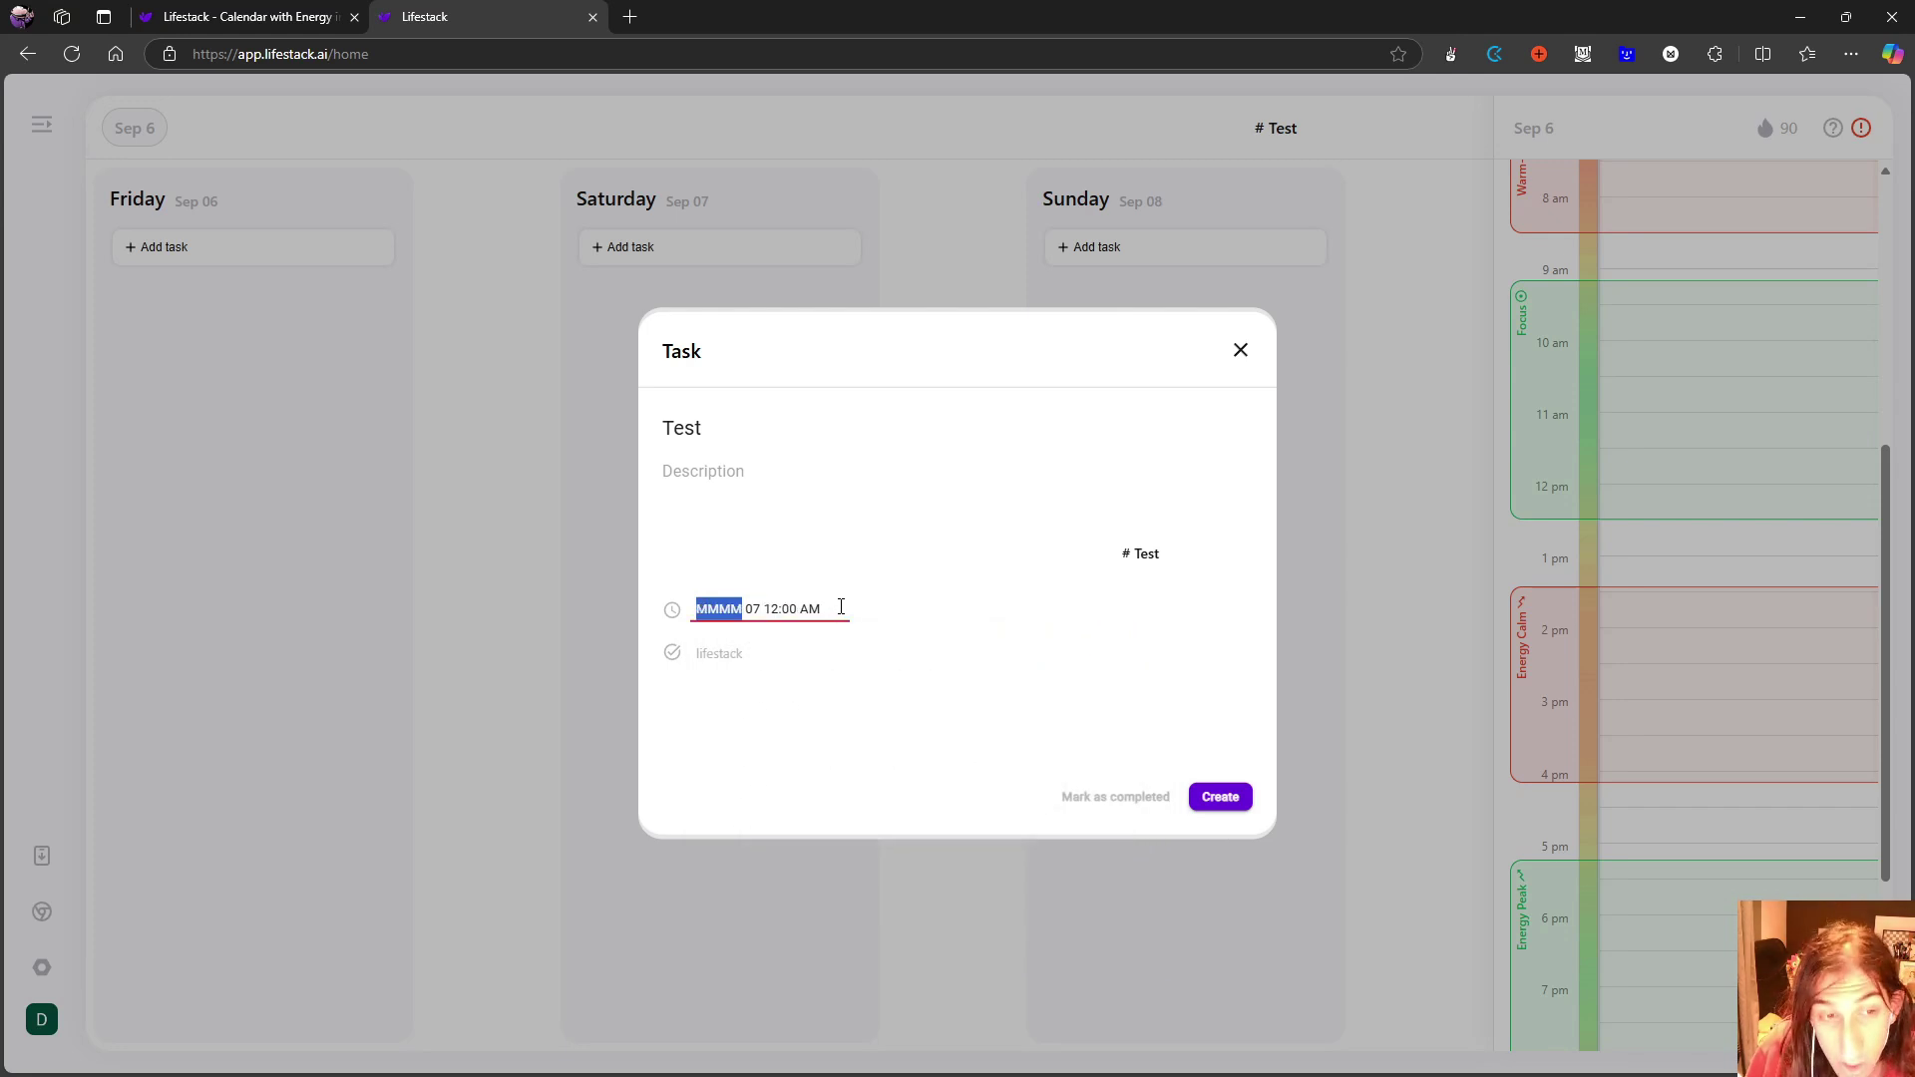
key("BackSpace")
left_click_drag(822, 609, 680, 616)
key("BackSpace")
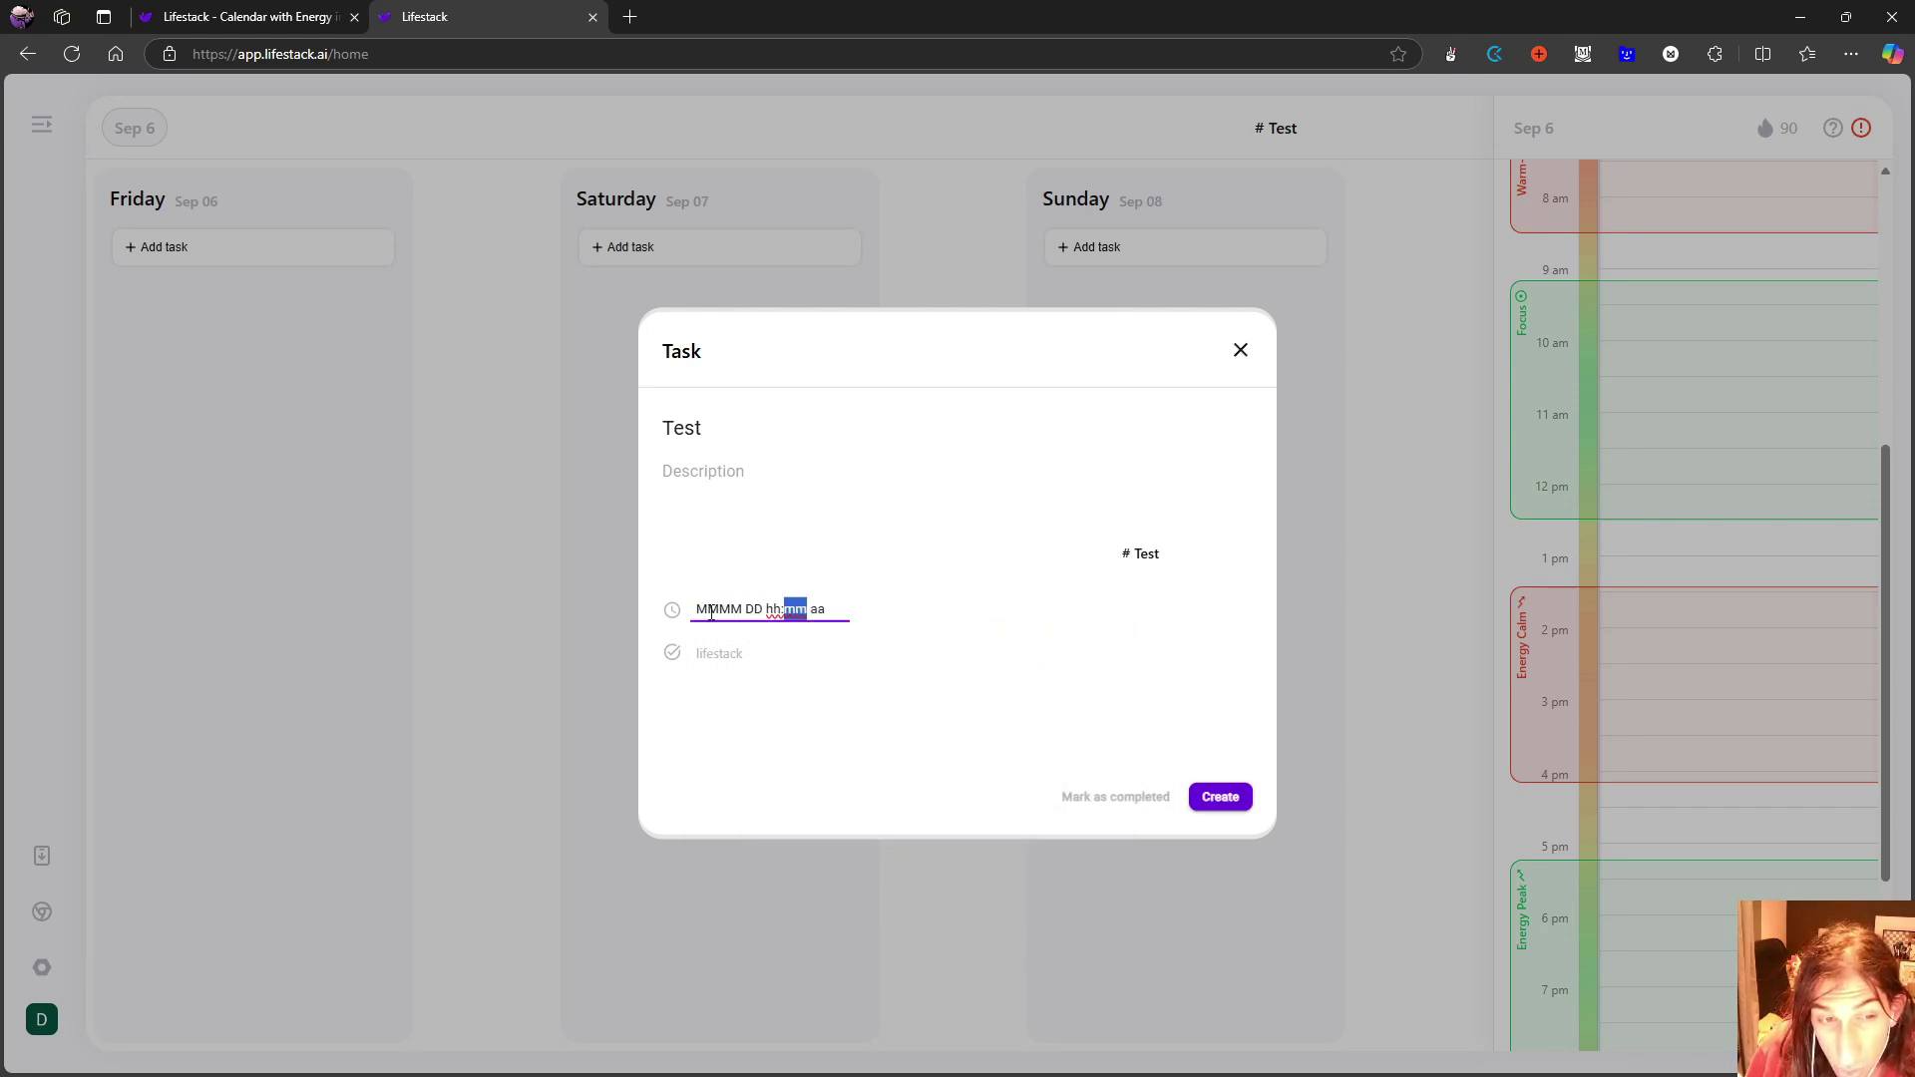
left_click(839, 607)
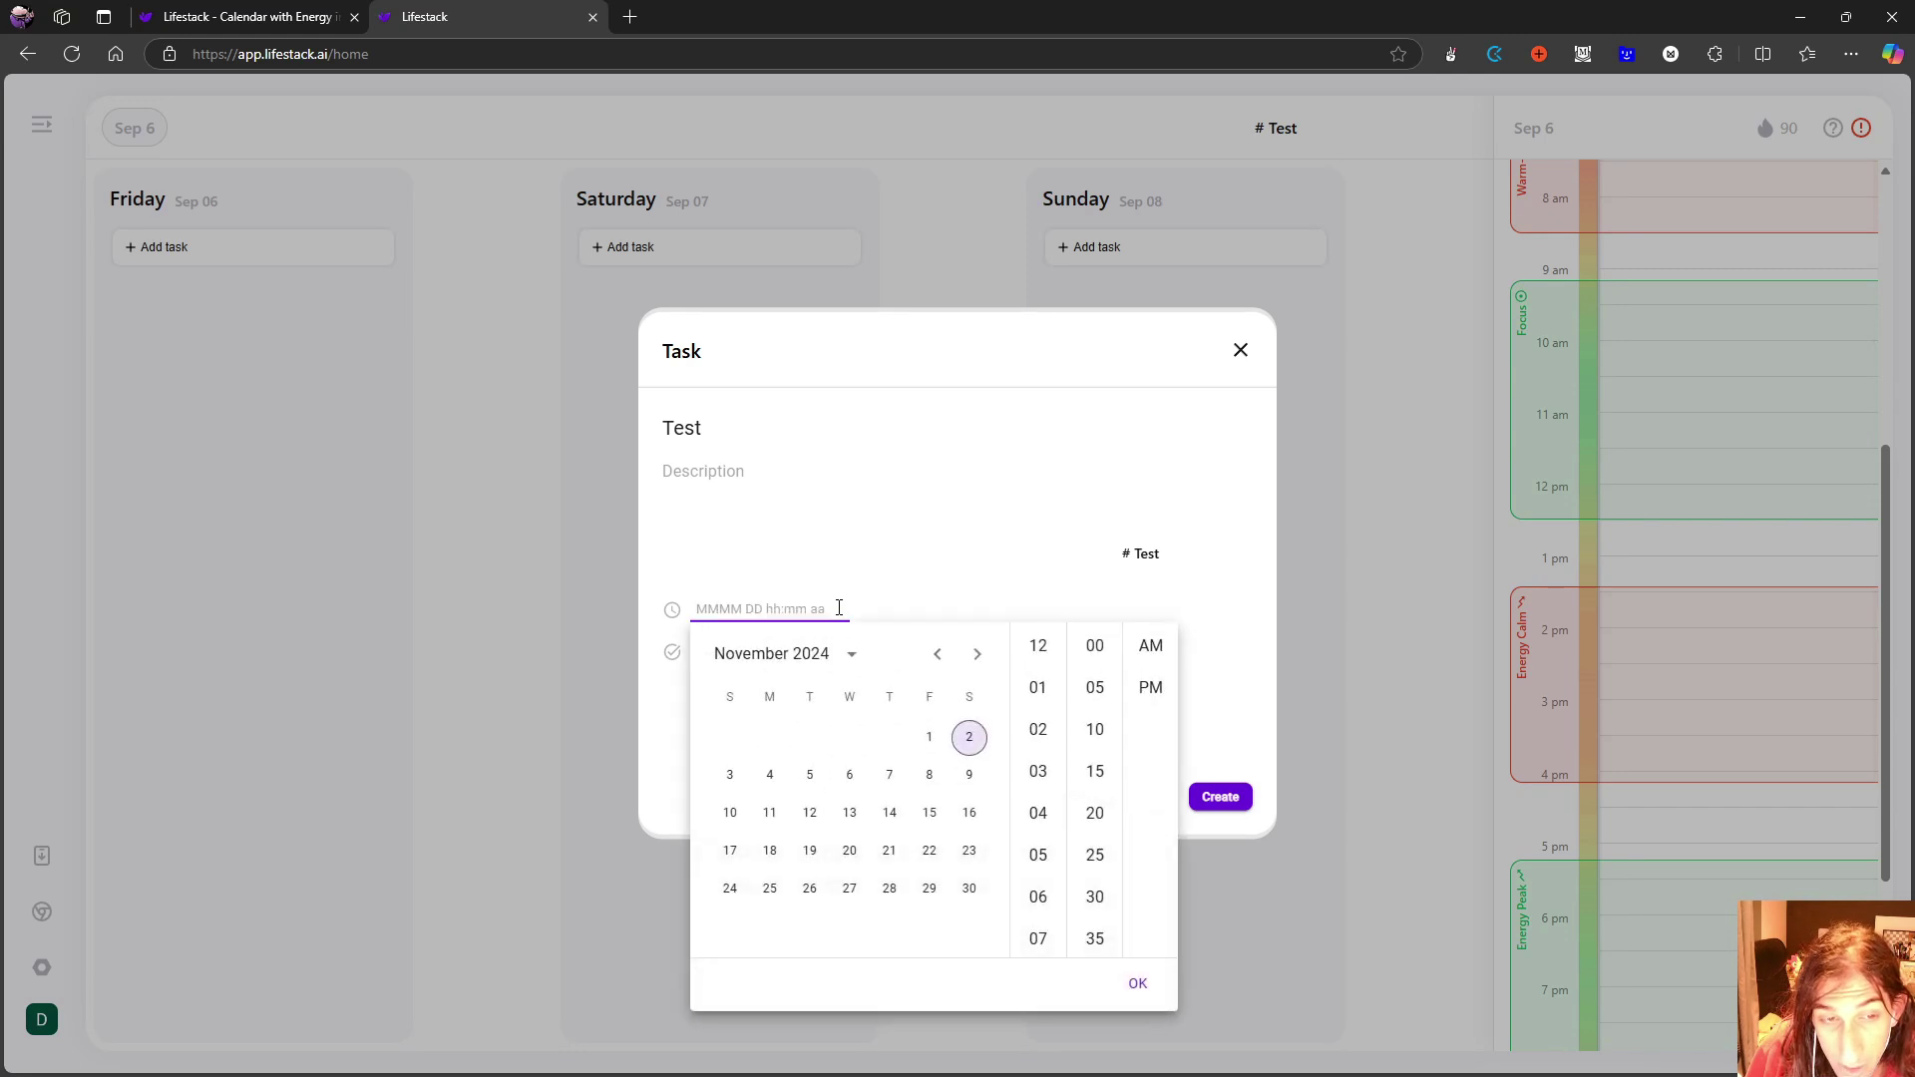
left_click(969, 738)
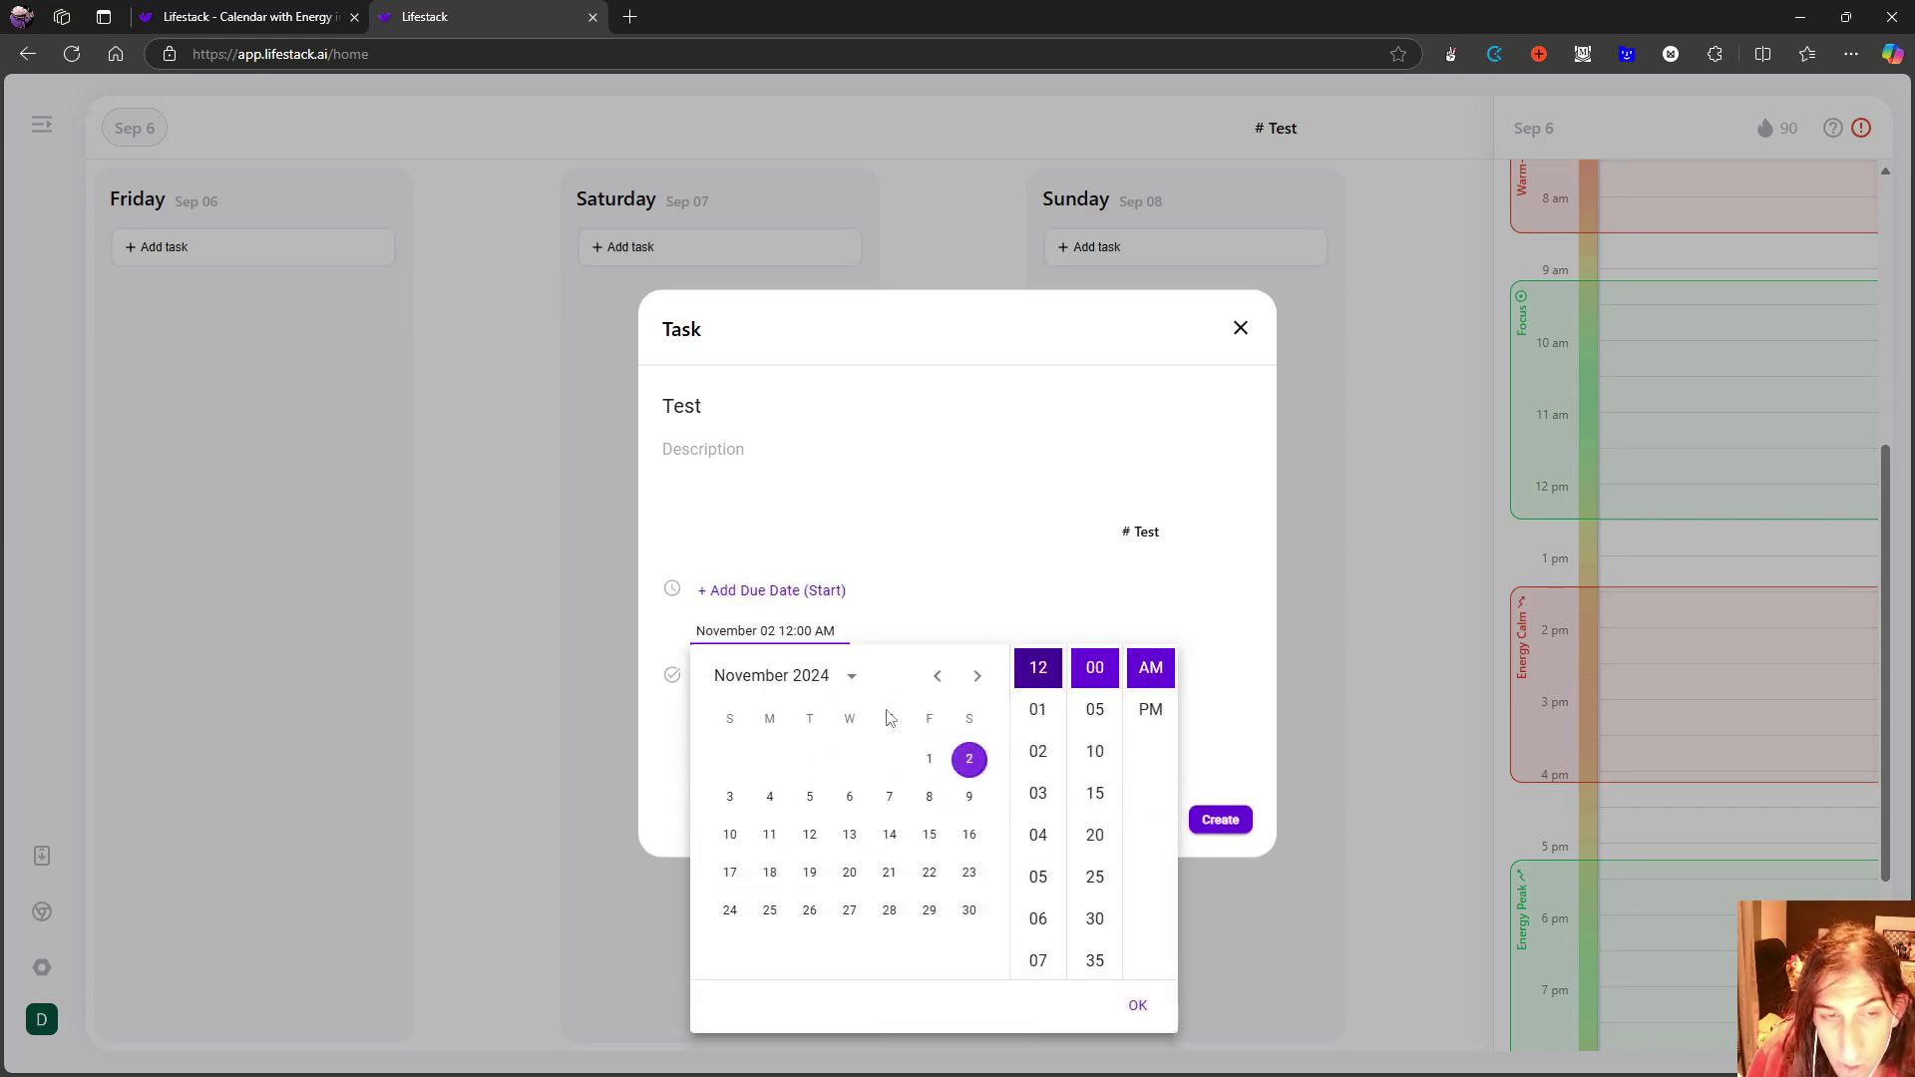
left_click(910, 633)
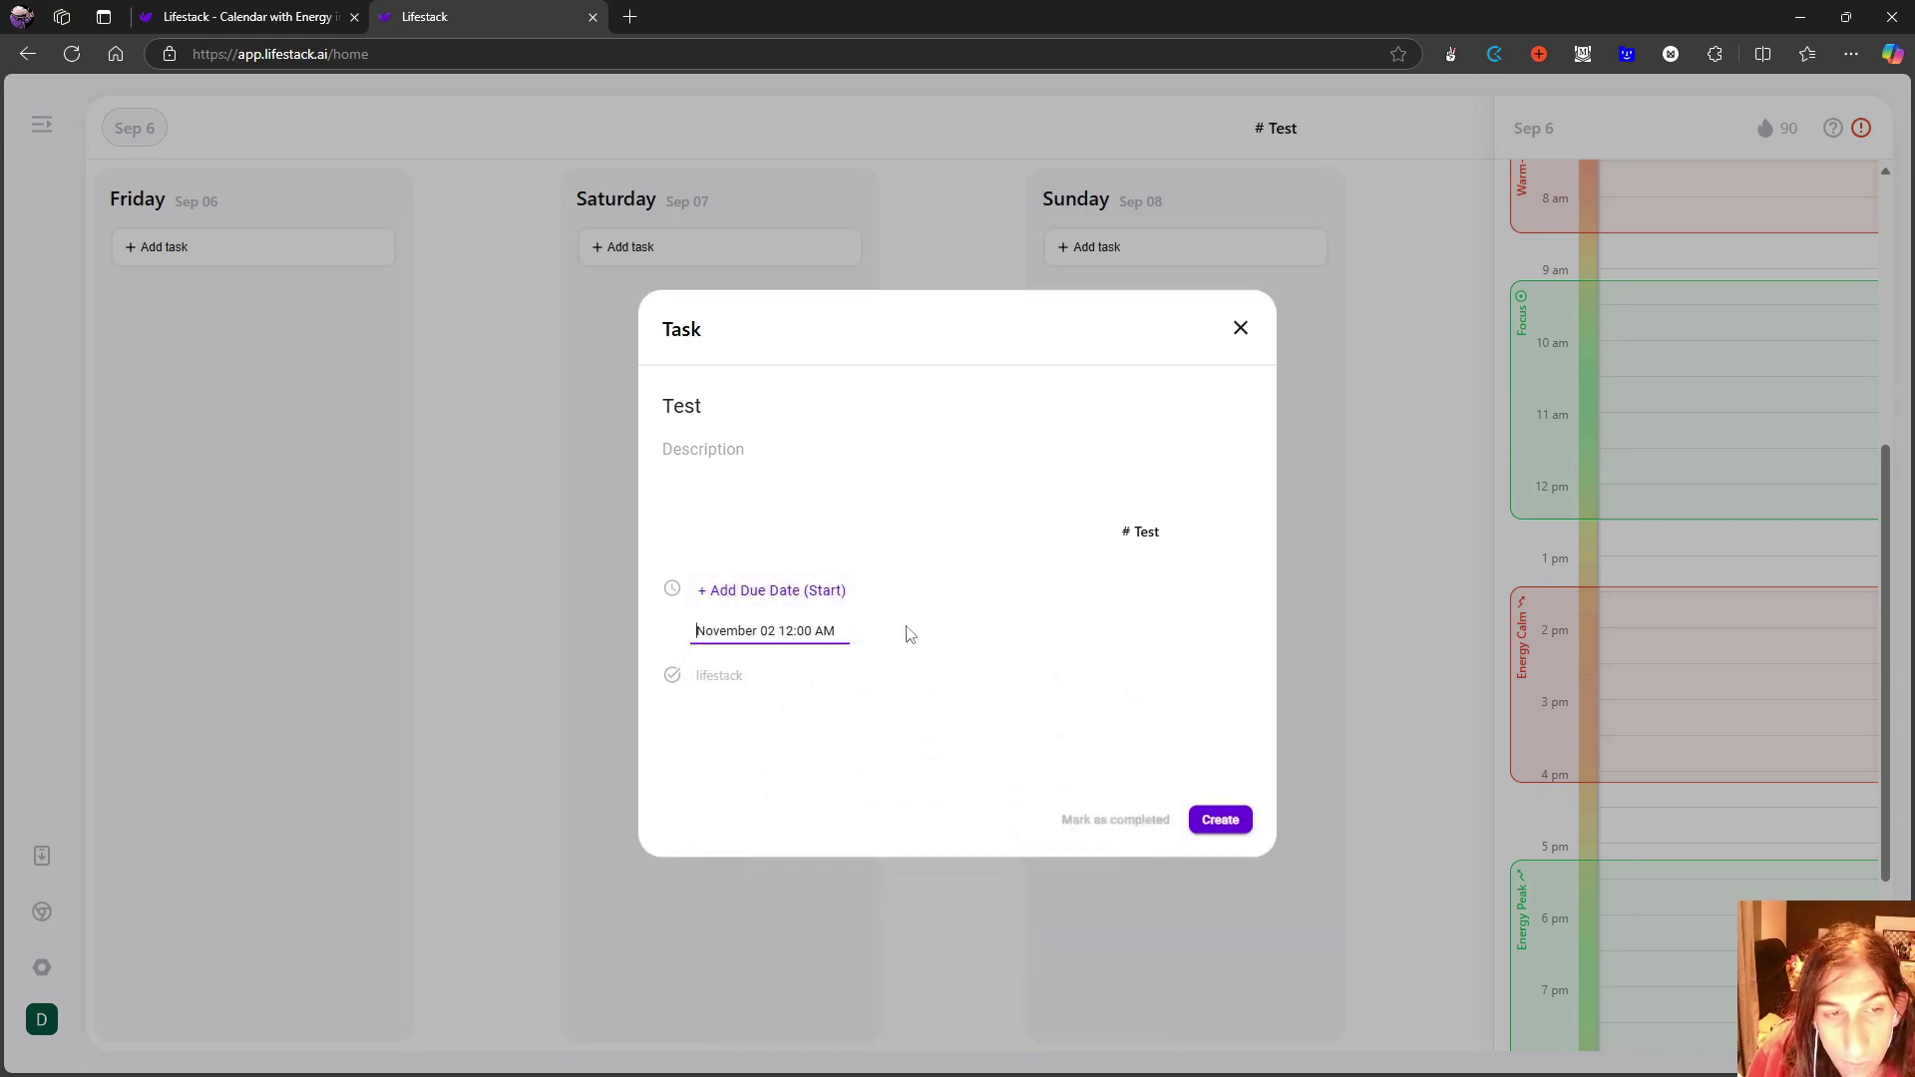
- Keep the time at 12:00 AM and create the Test task
left_click(820, 631)
double_click(824, 631)
mouse_move(824, 630)
left_mouse_down()
mouse_move(922, 641)
mouse_move(842, 662)
mouse_move(820, 631)
left_mouse_up()
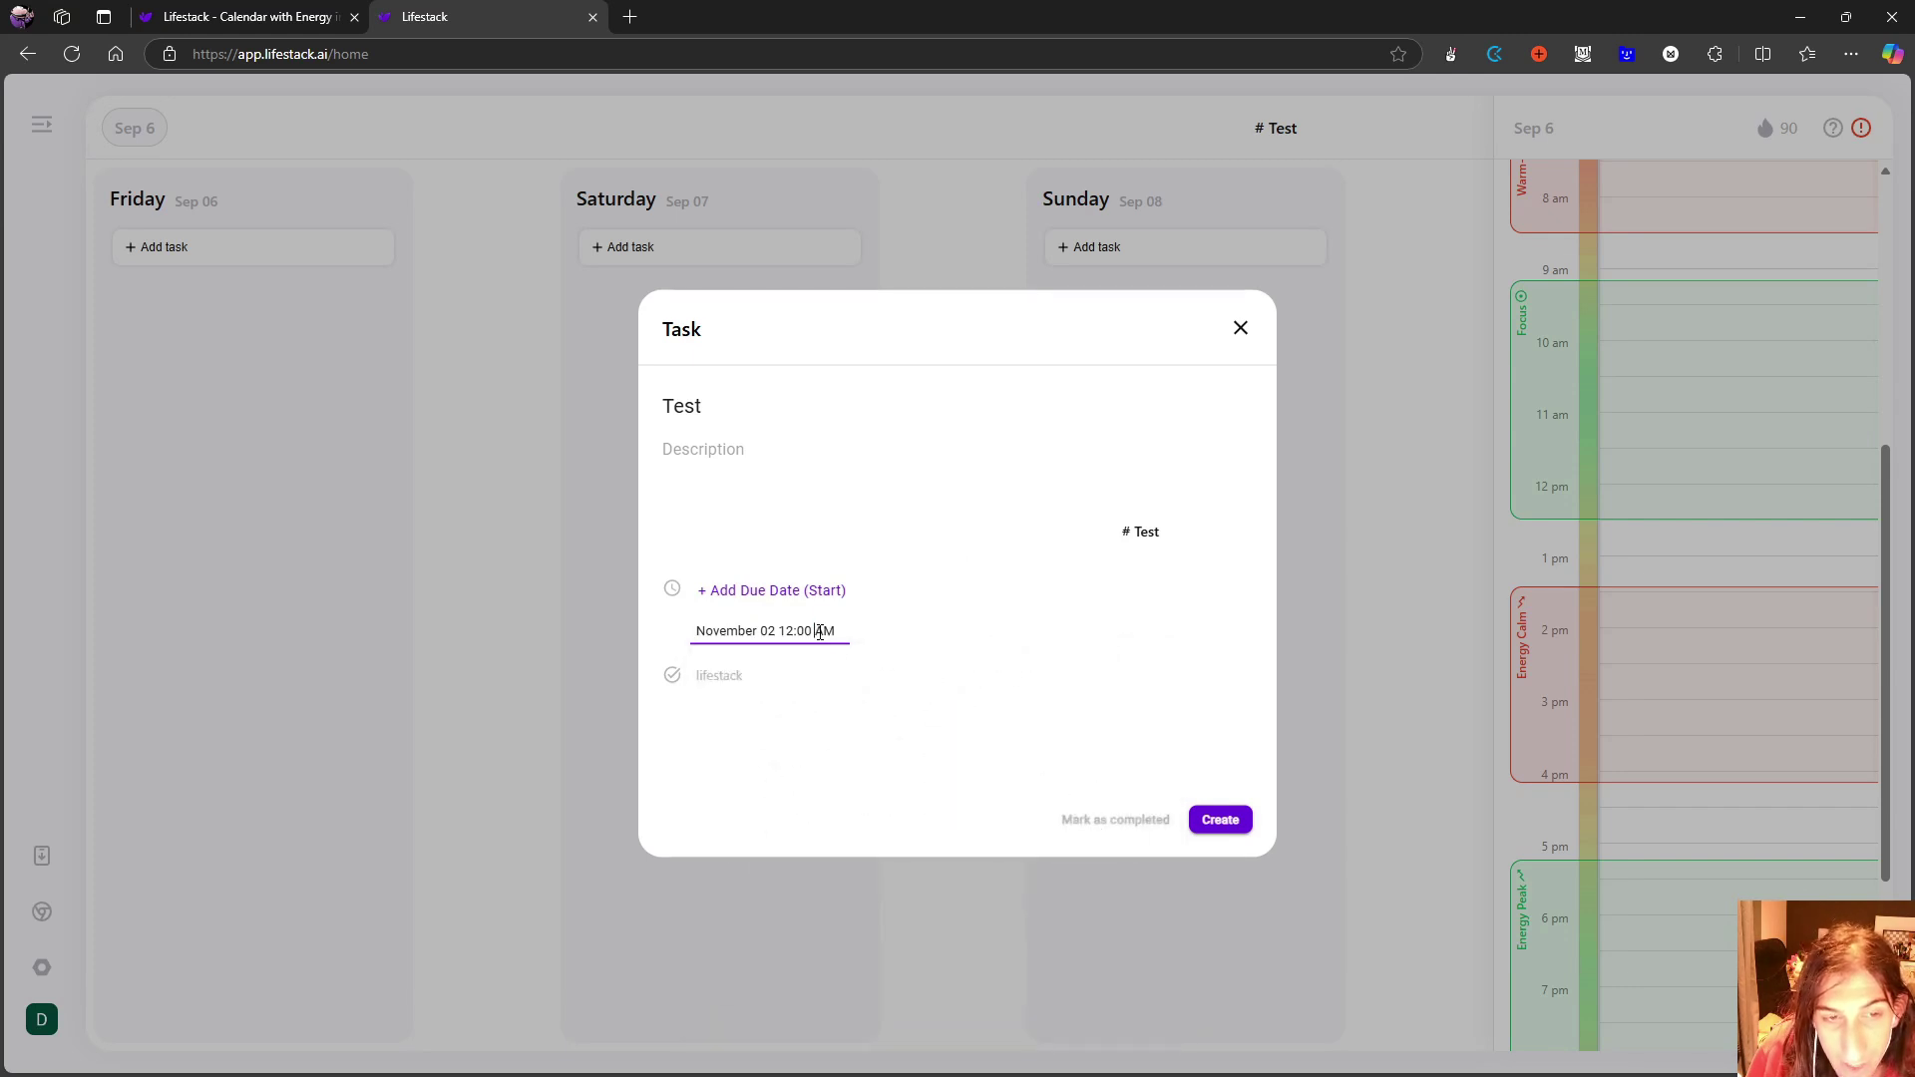
double_click(824, 633)
double_click(773, 630)
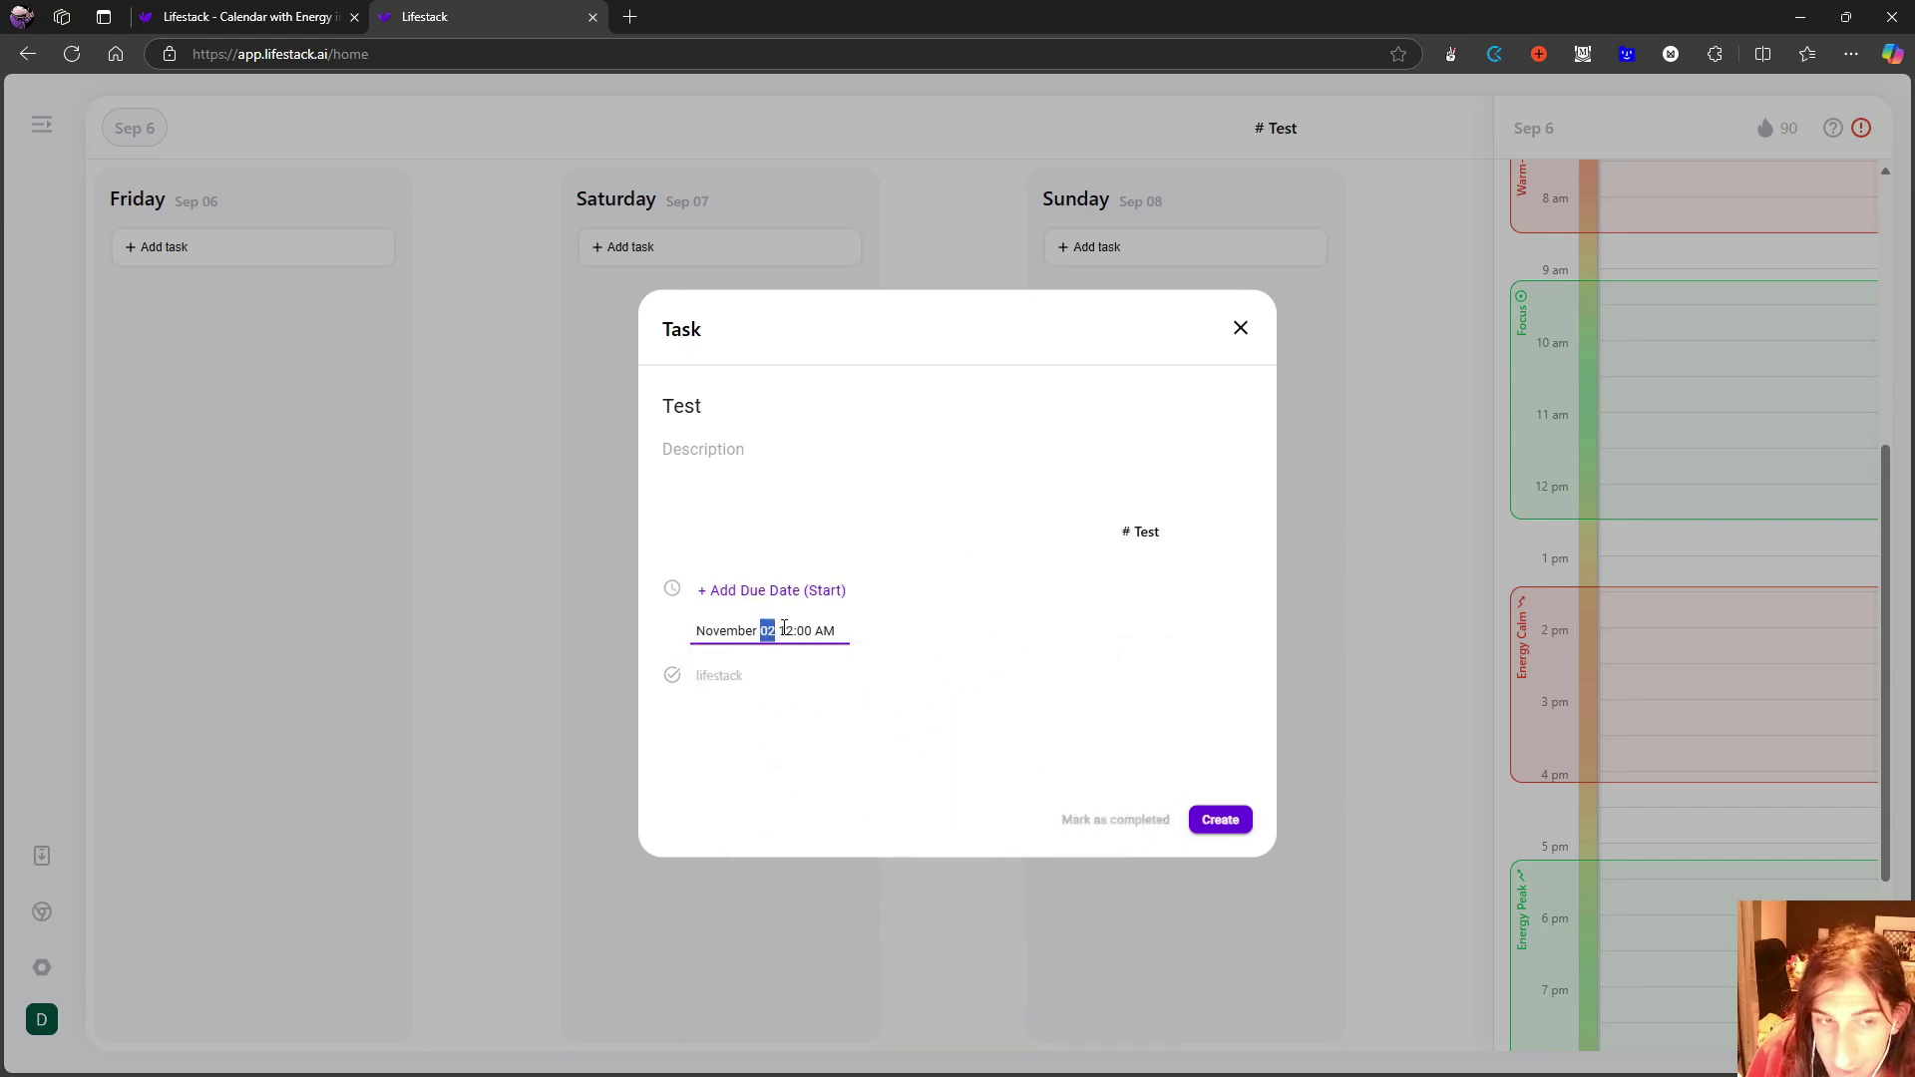
left_click(773, 631)
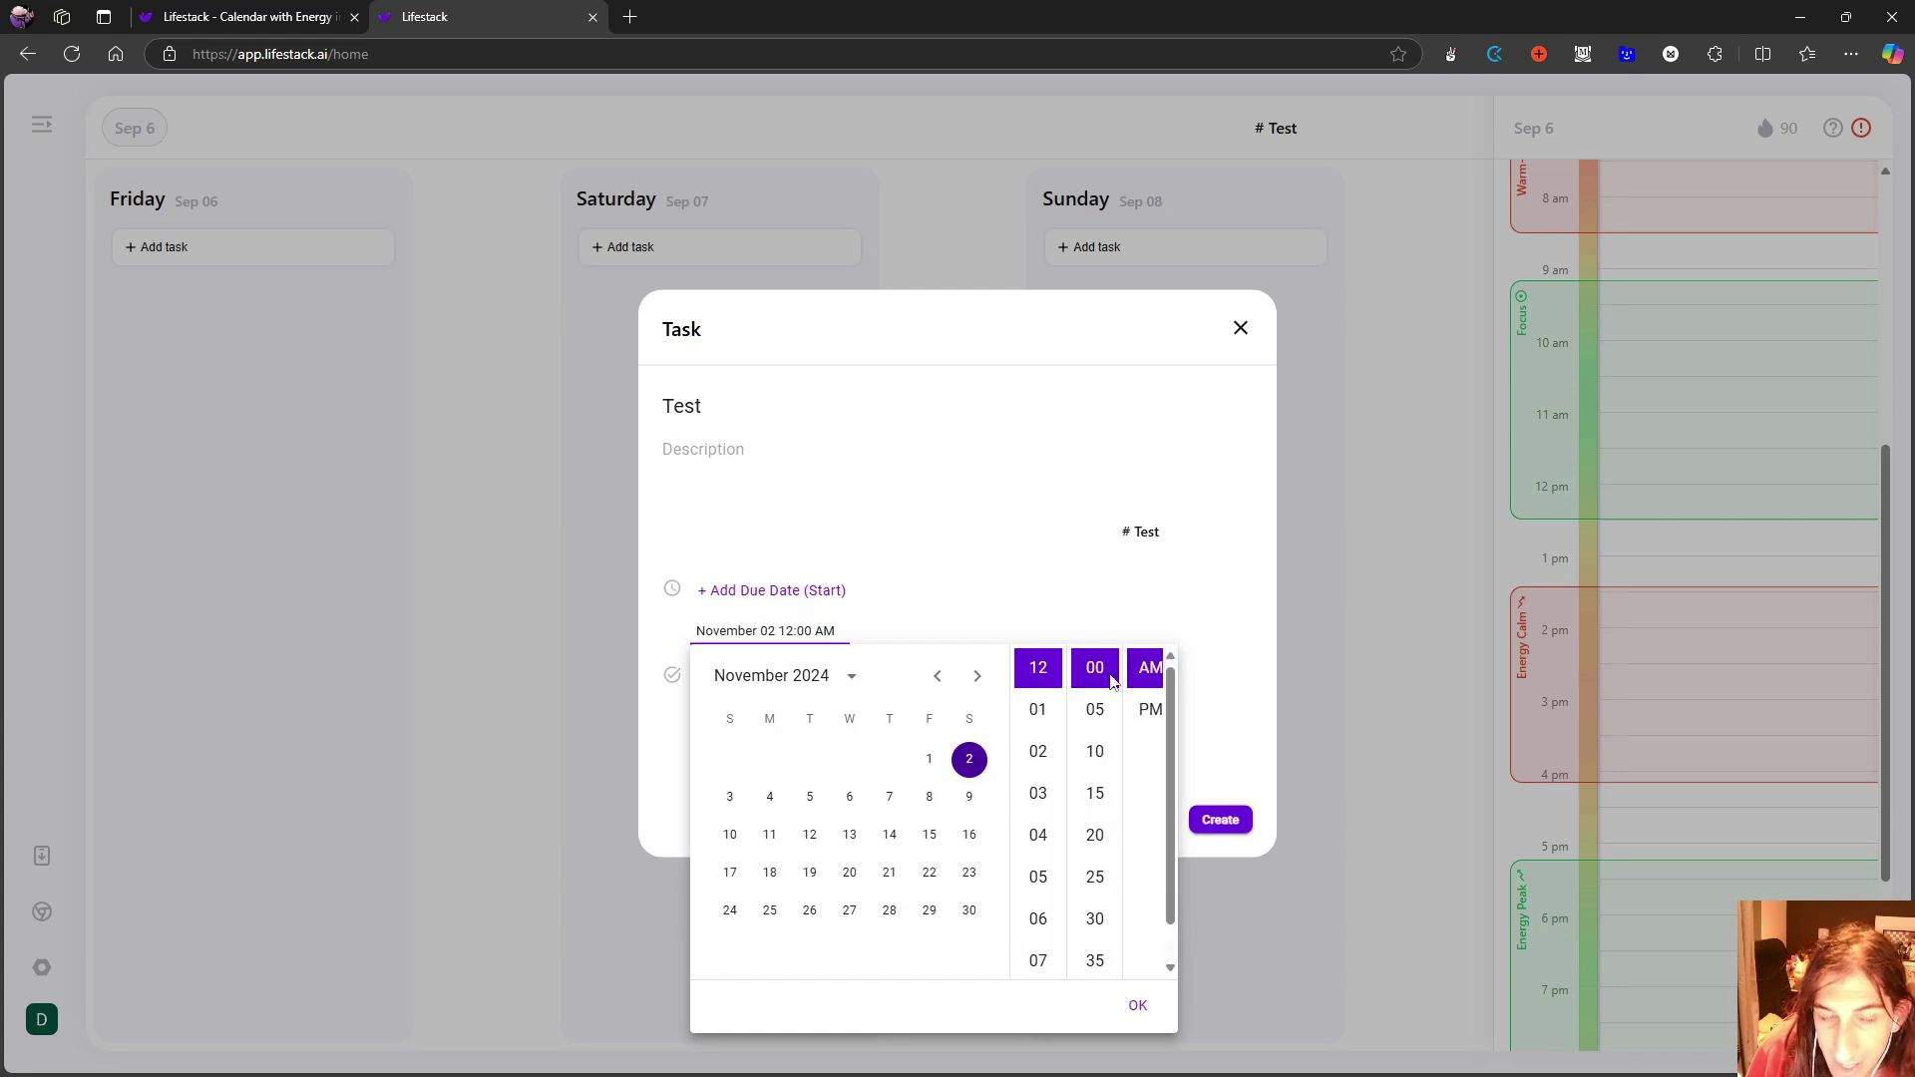
left_click(919, 564)
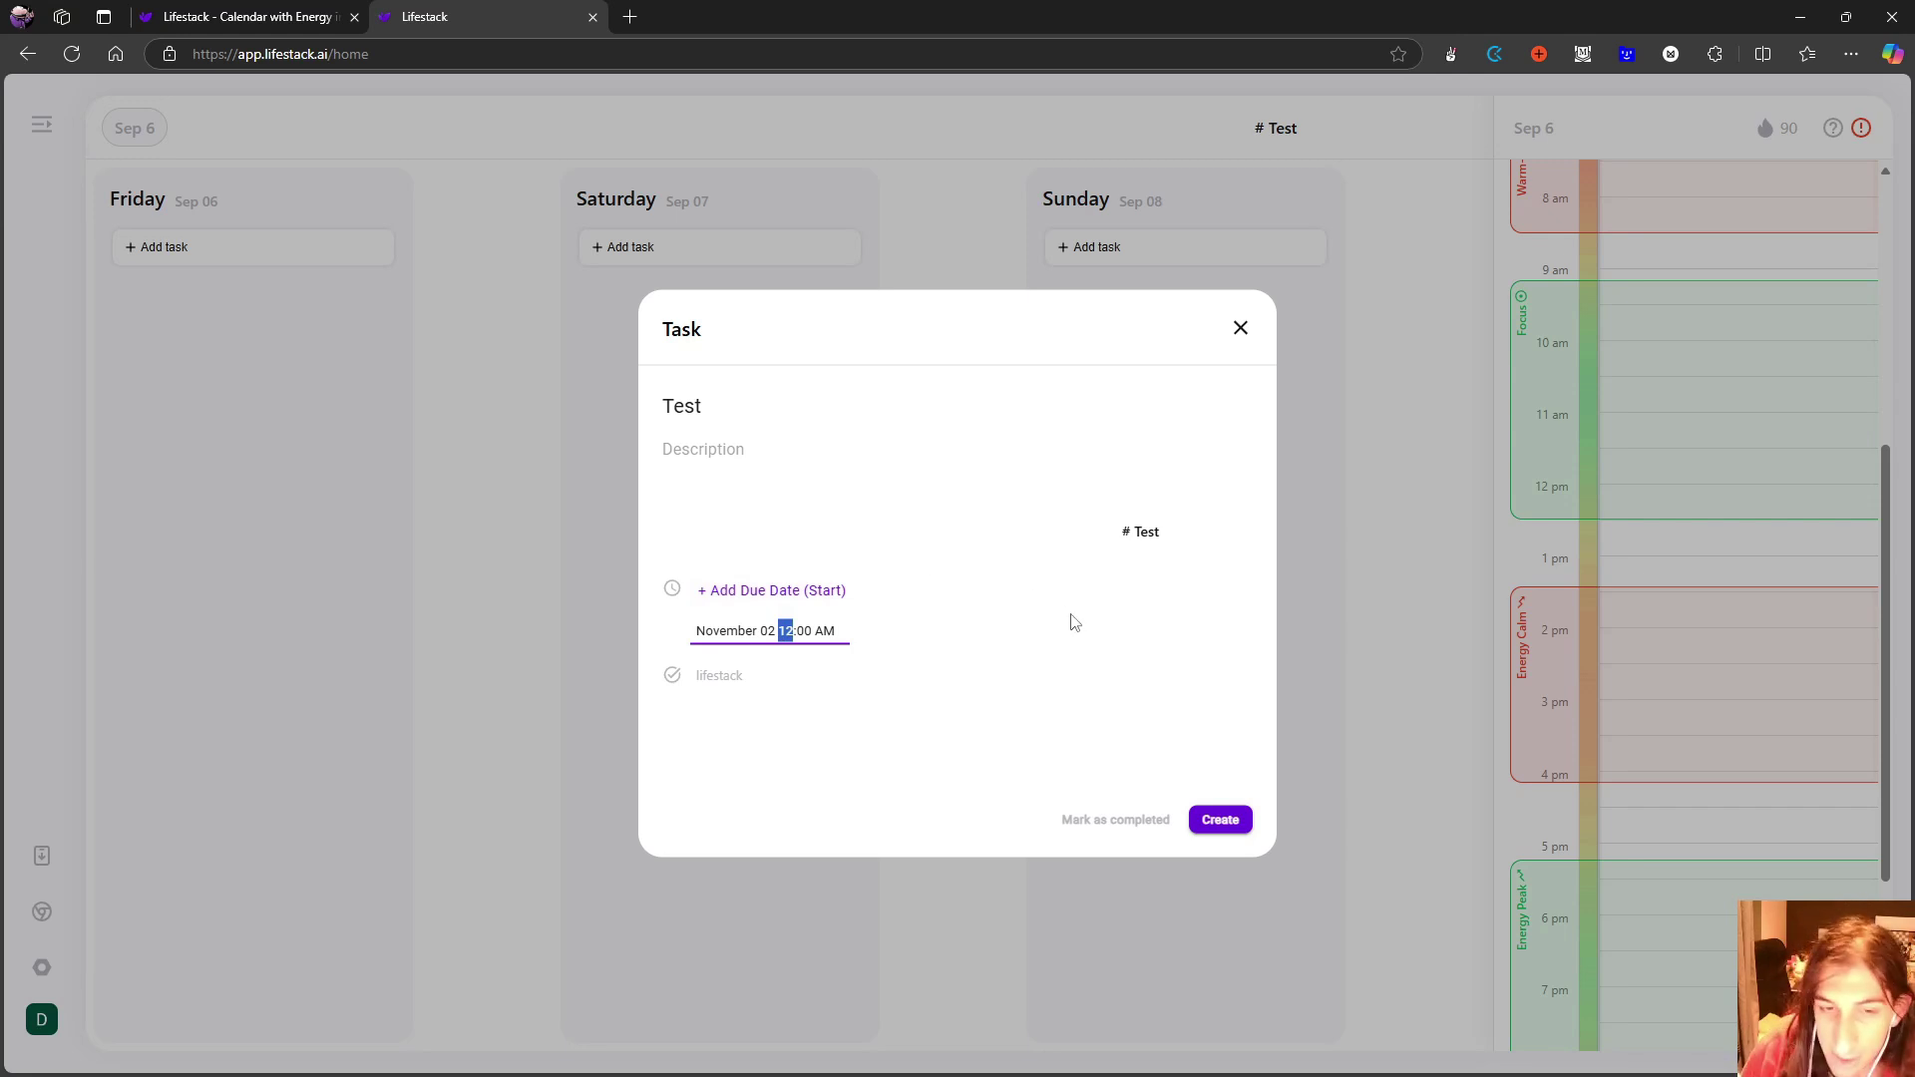
left_click(1220, 819)
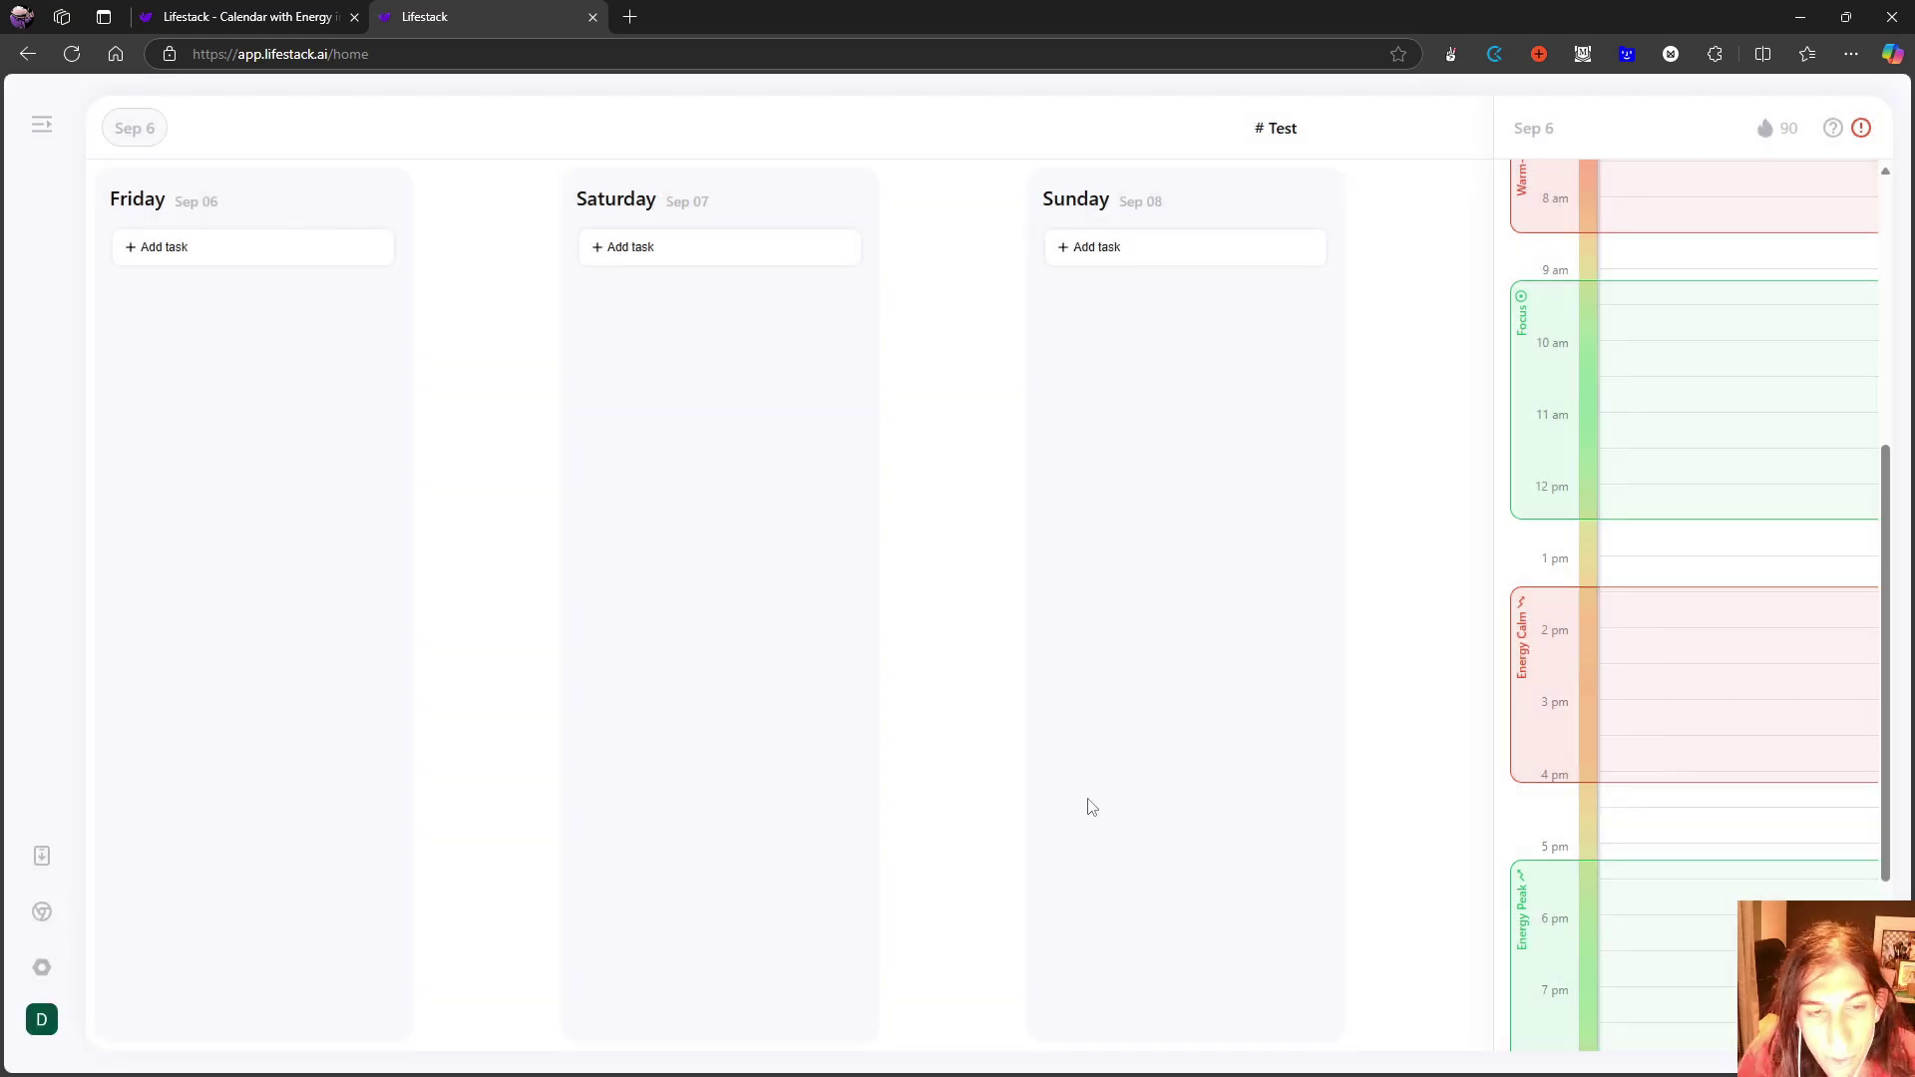
- Add a task titled 'test' to the Saturday, Sep 07 column
left_click(679, 257)
left_click(706, 407)
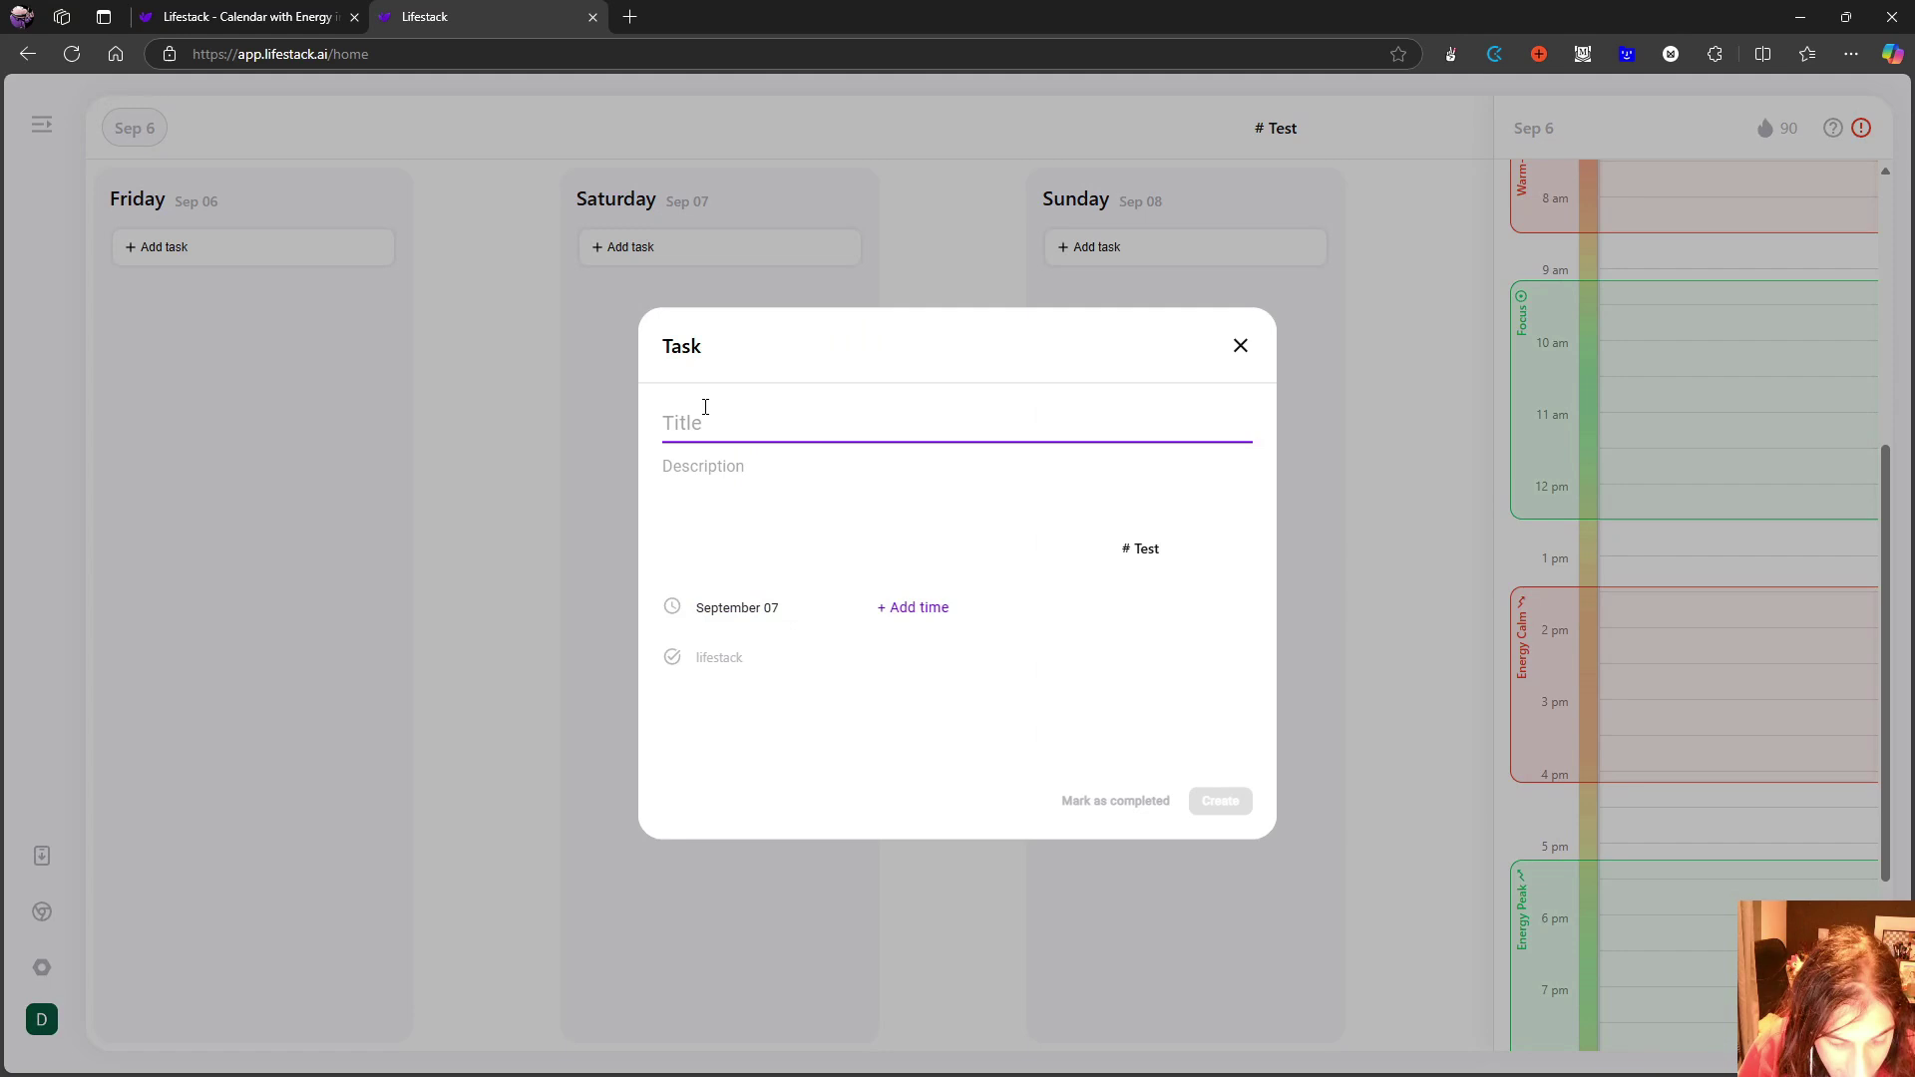
type("test")
left_click(1102, 723)
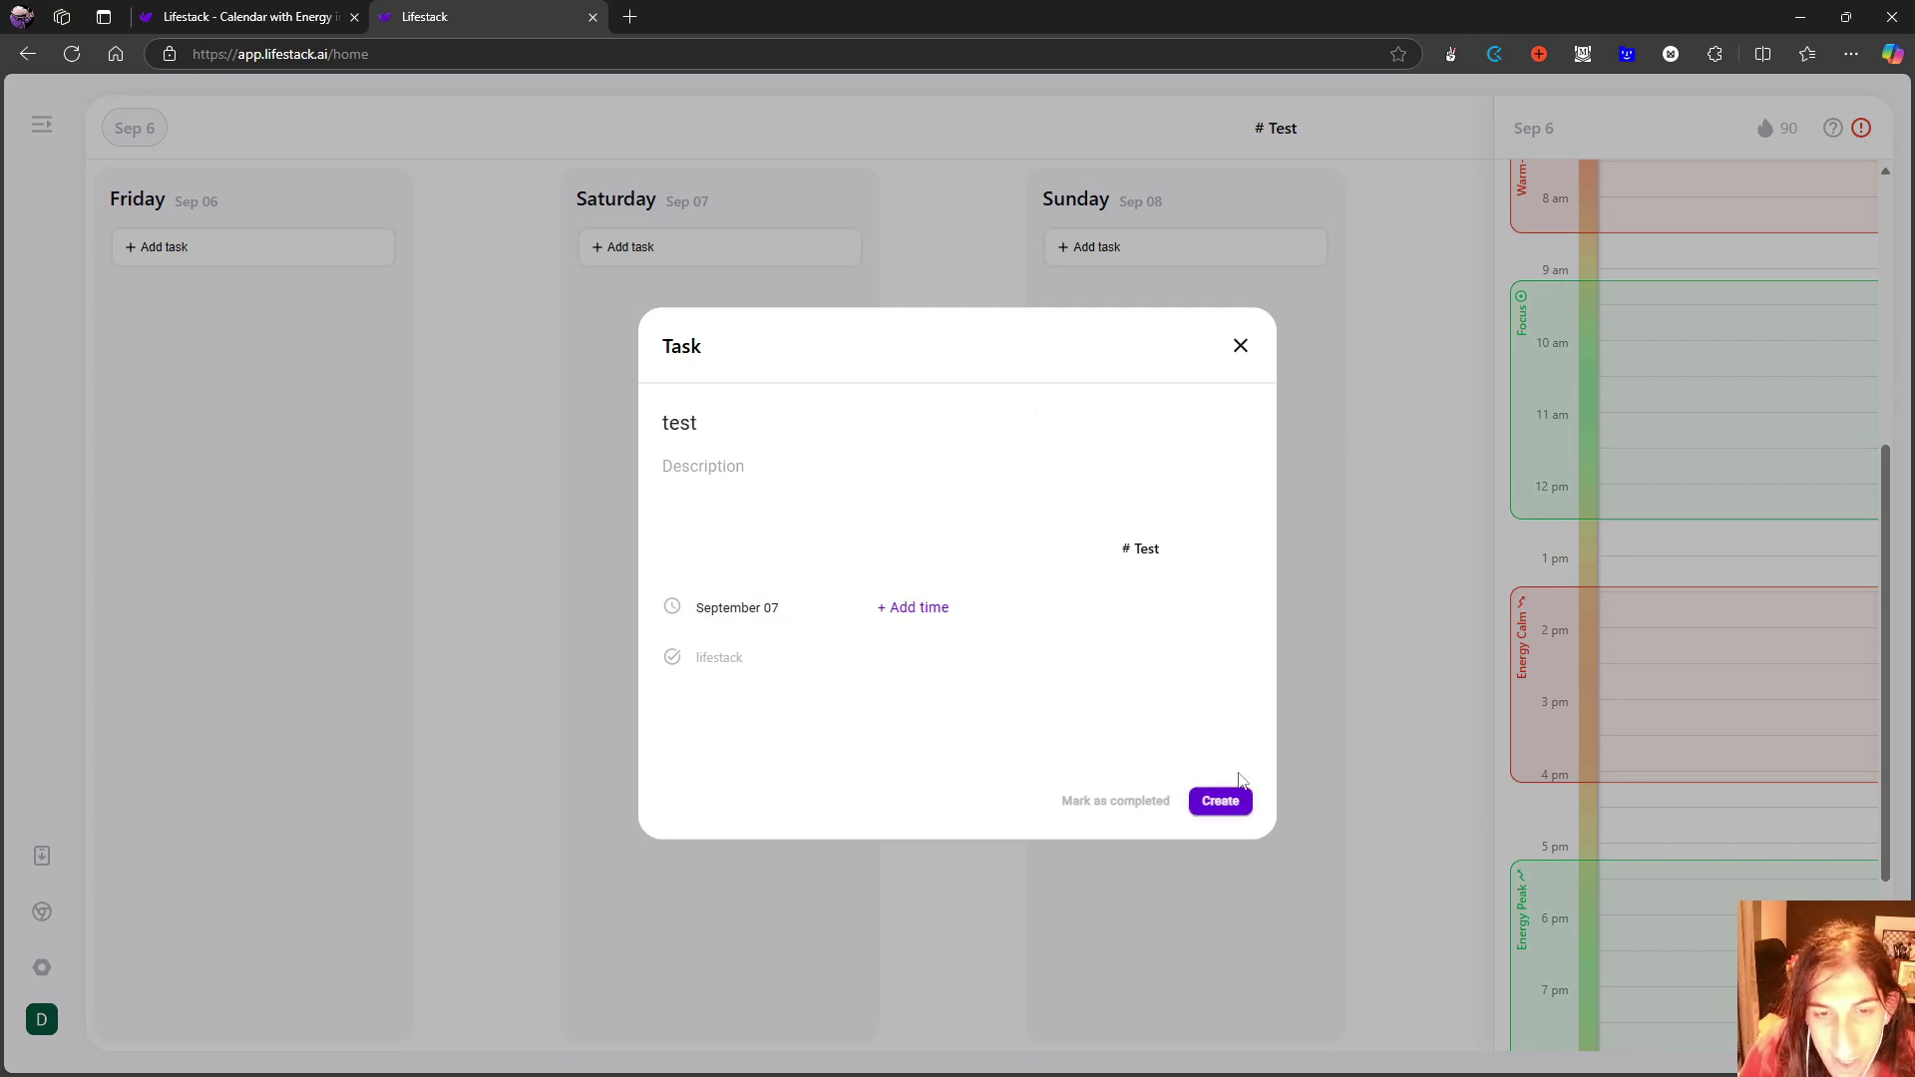
left_click(1236, 798)
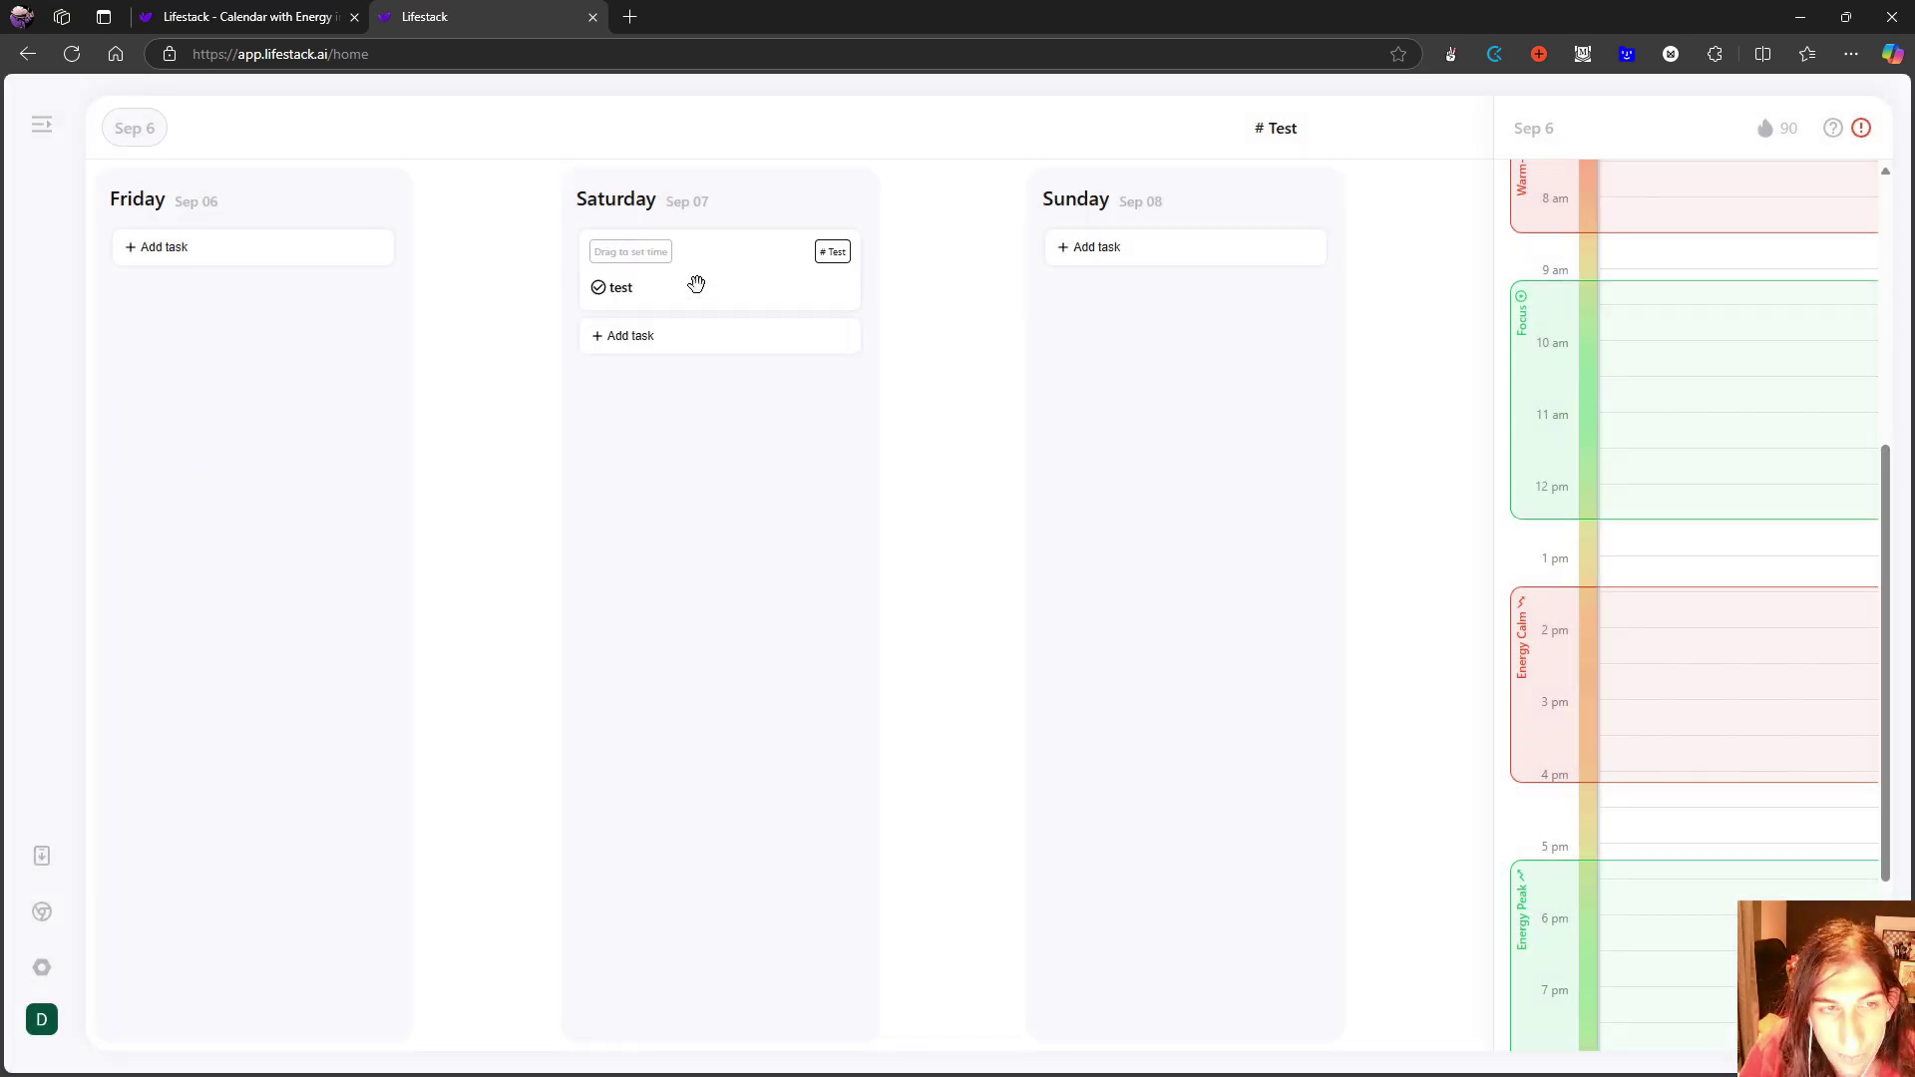
- Schedule the test task on Friday's timeline and move the event to 9:15–10:00 AM
left_click_drag(696, 285, 1646, 325)
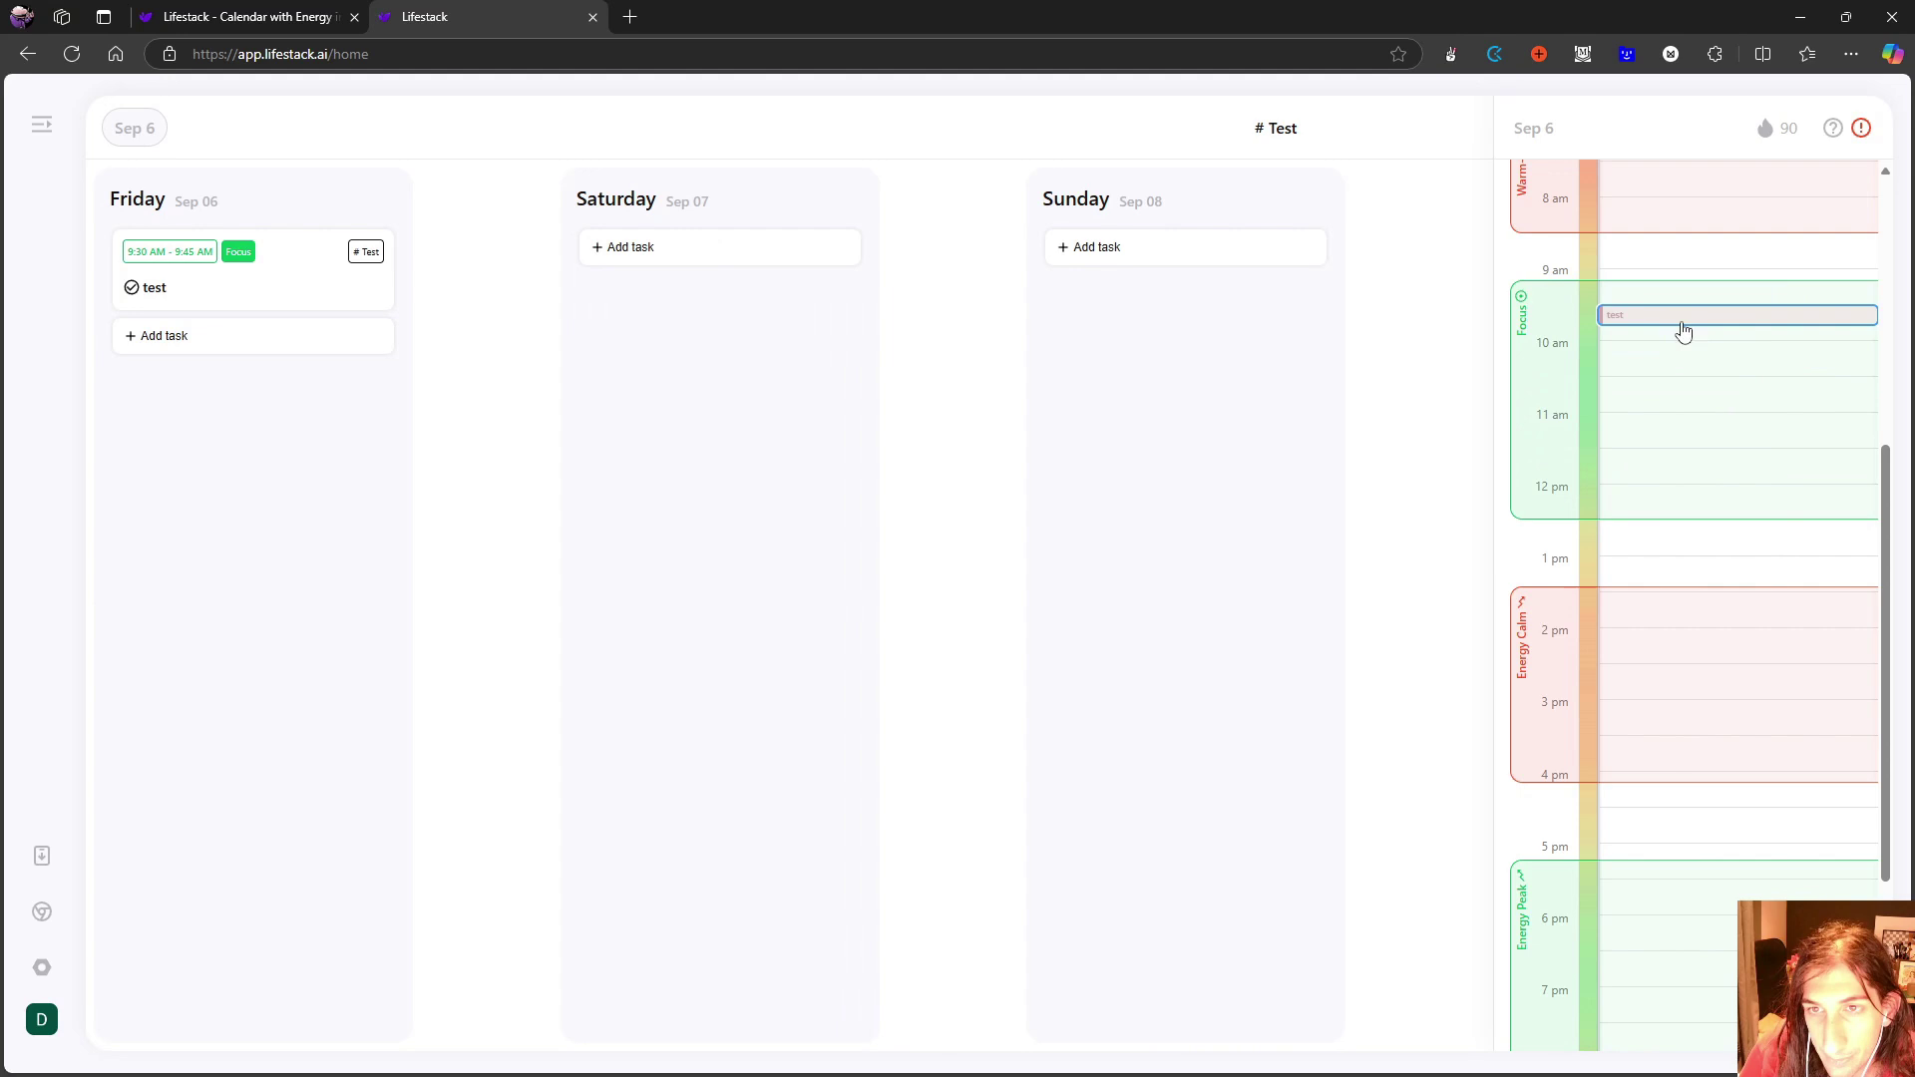
left_click(1684, 333)
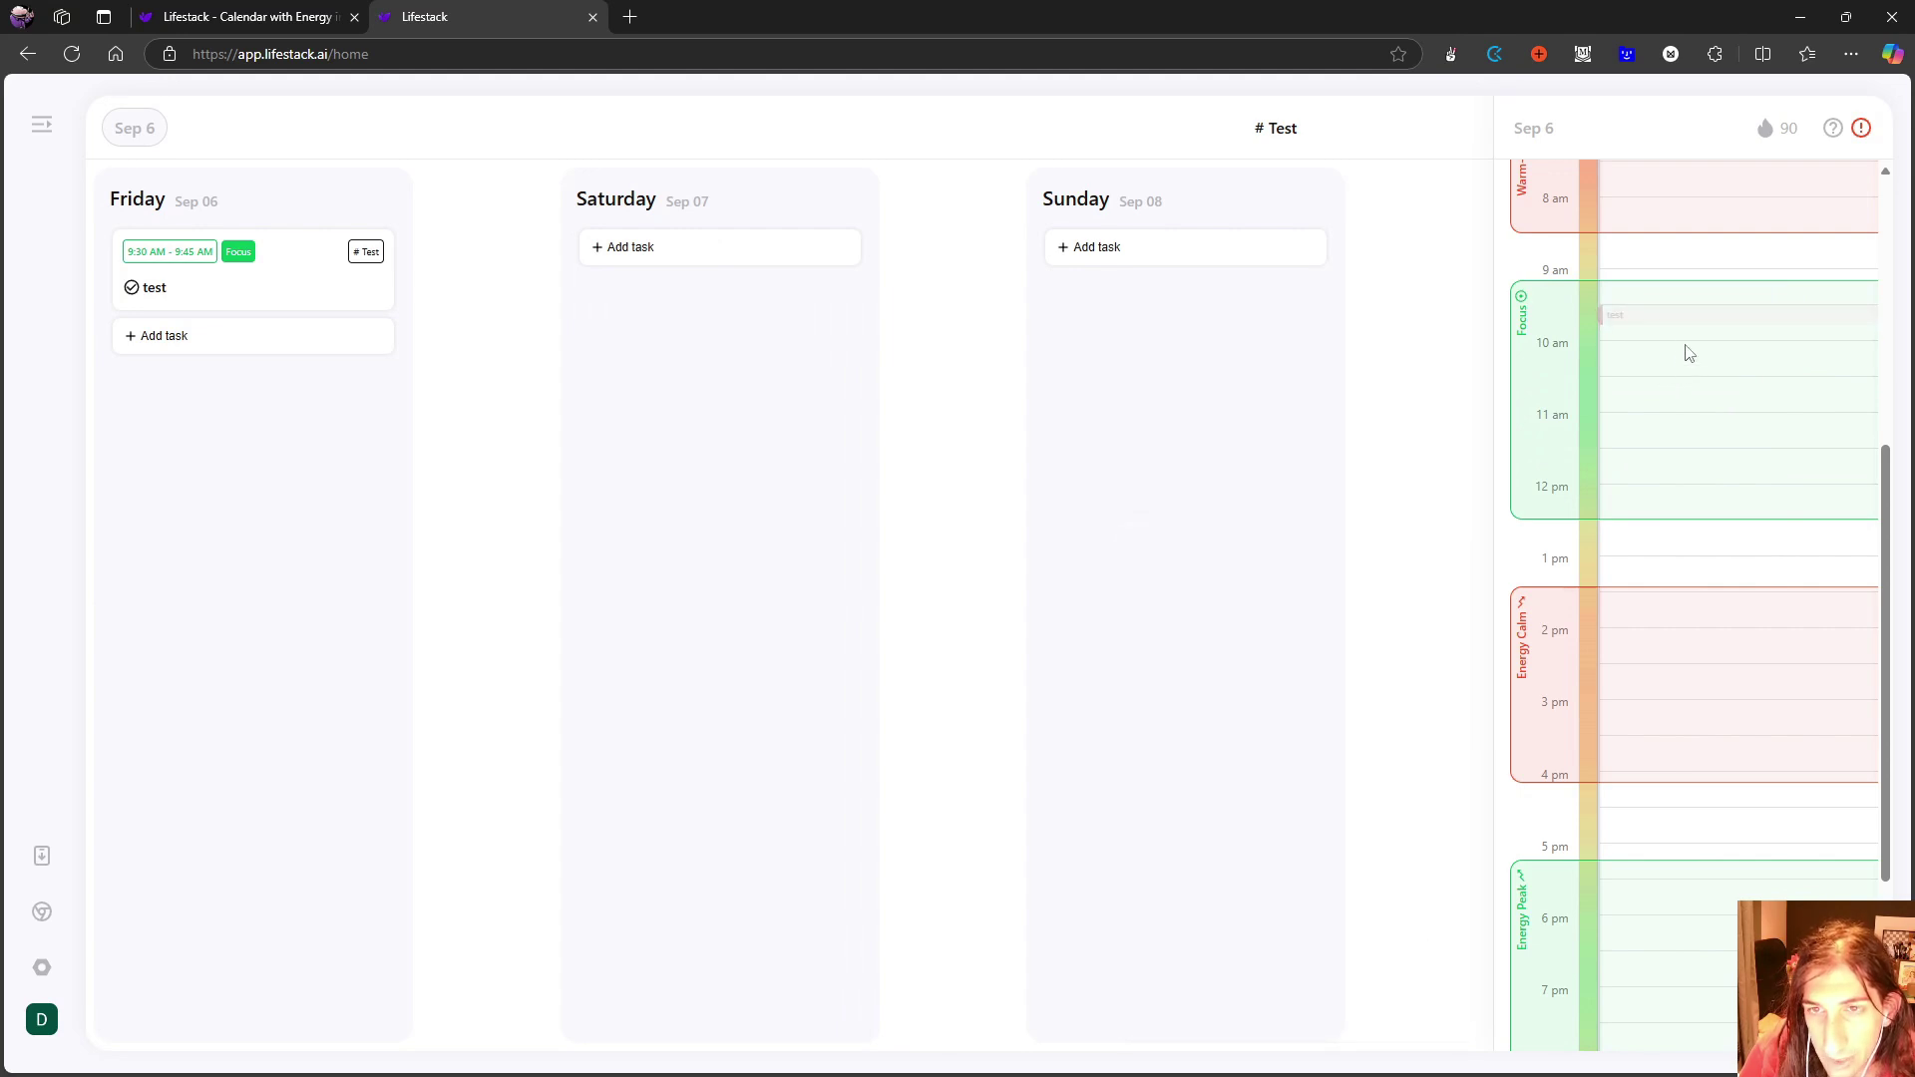
left_click(1684, 321)
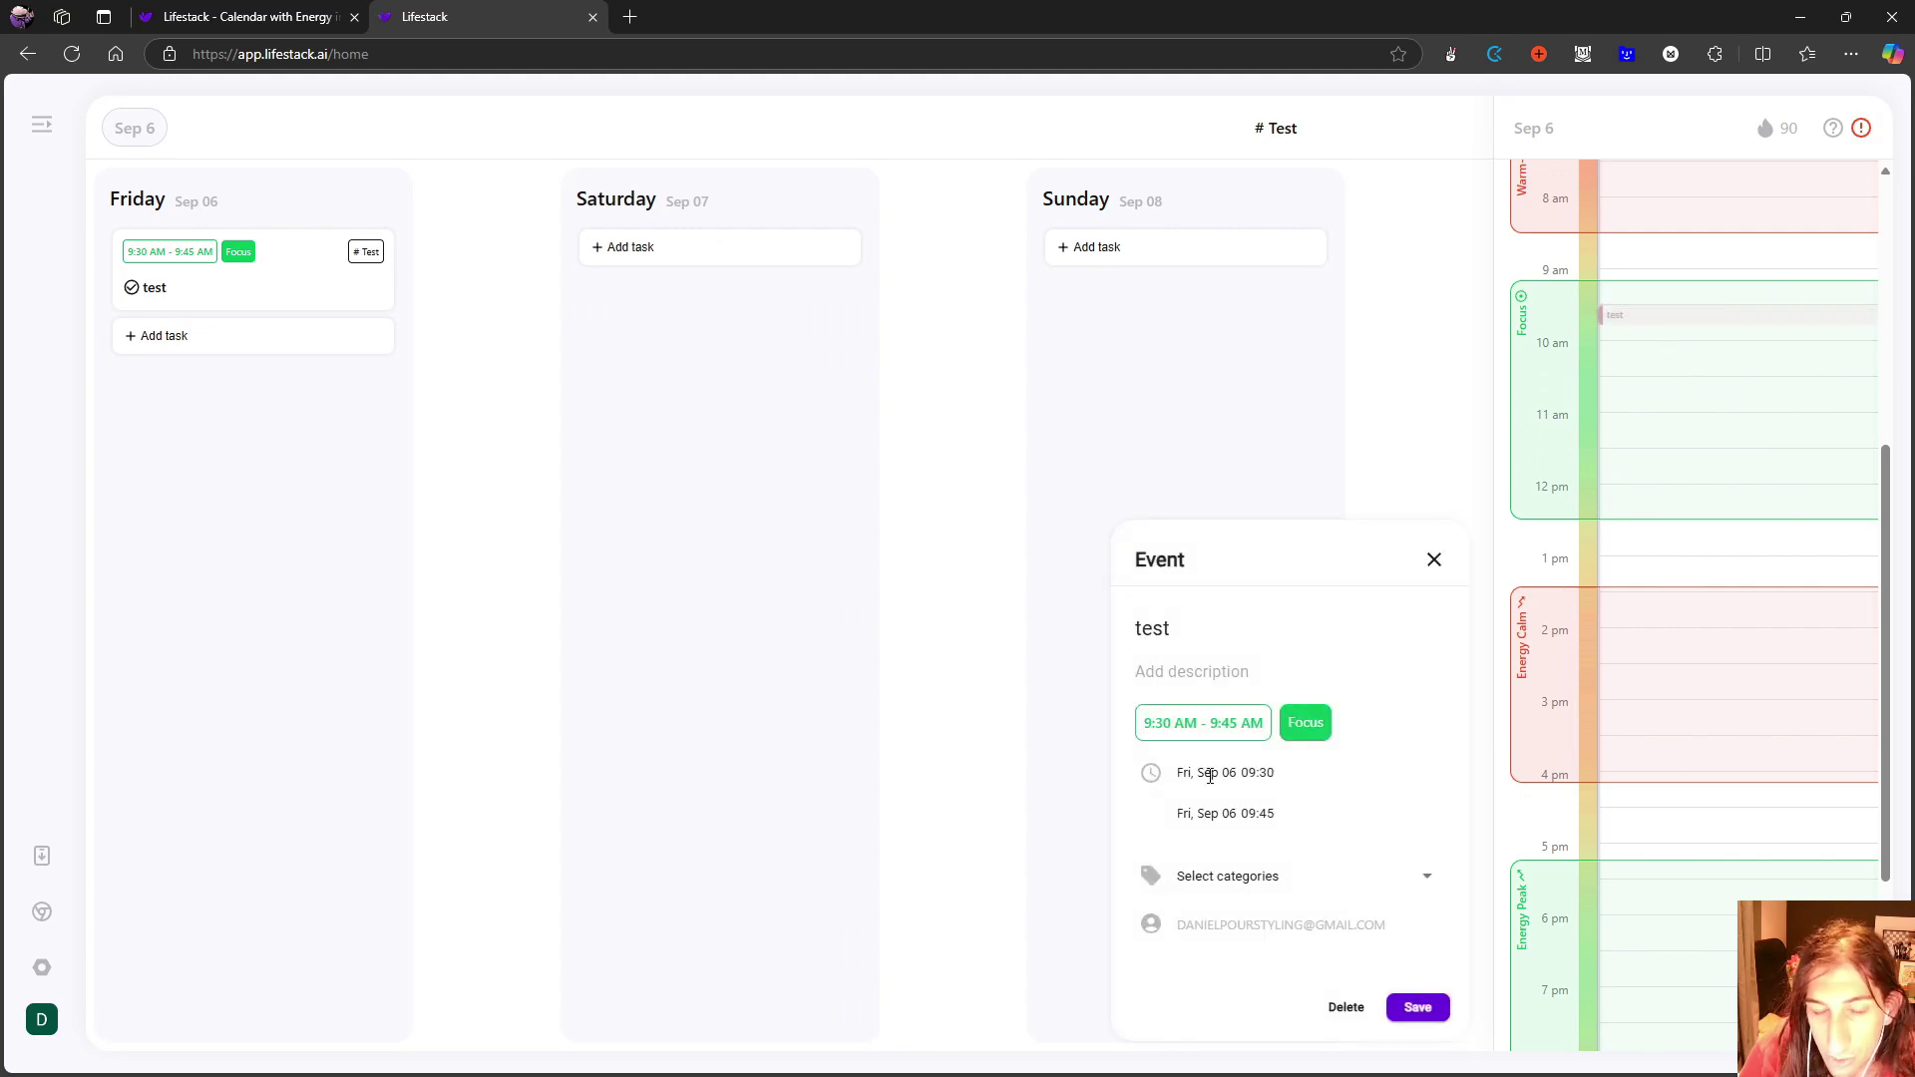
left_click(1434, 560)
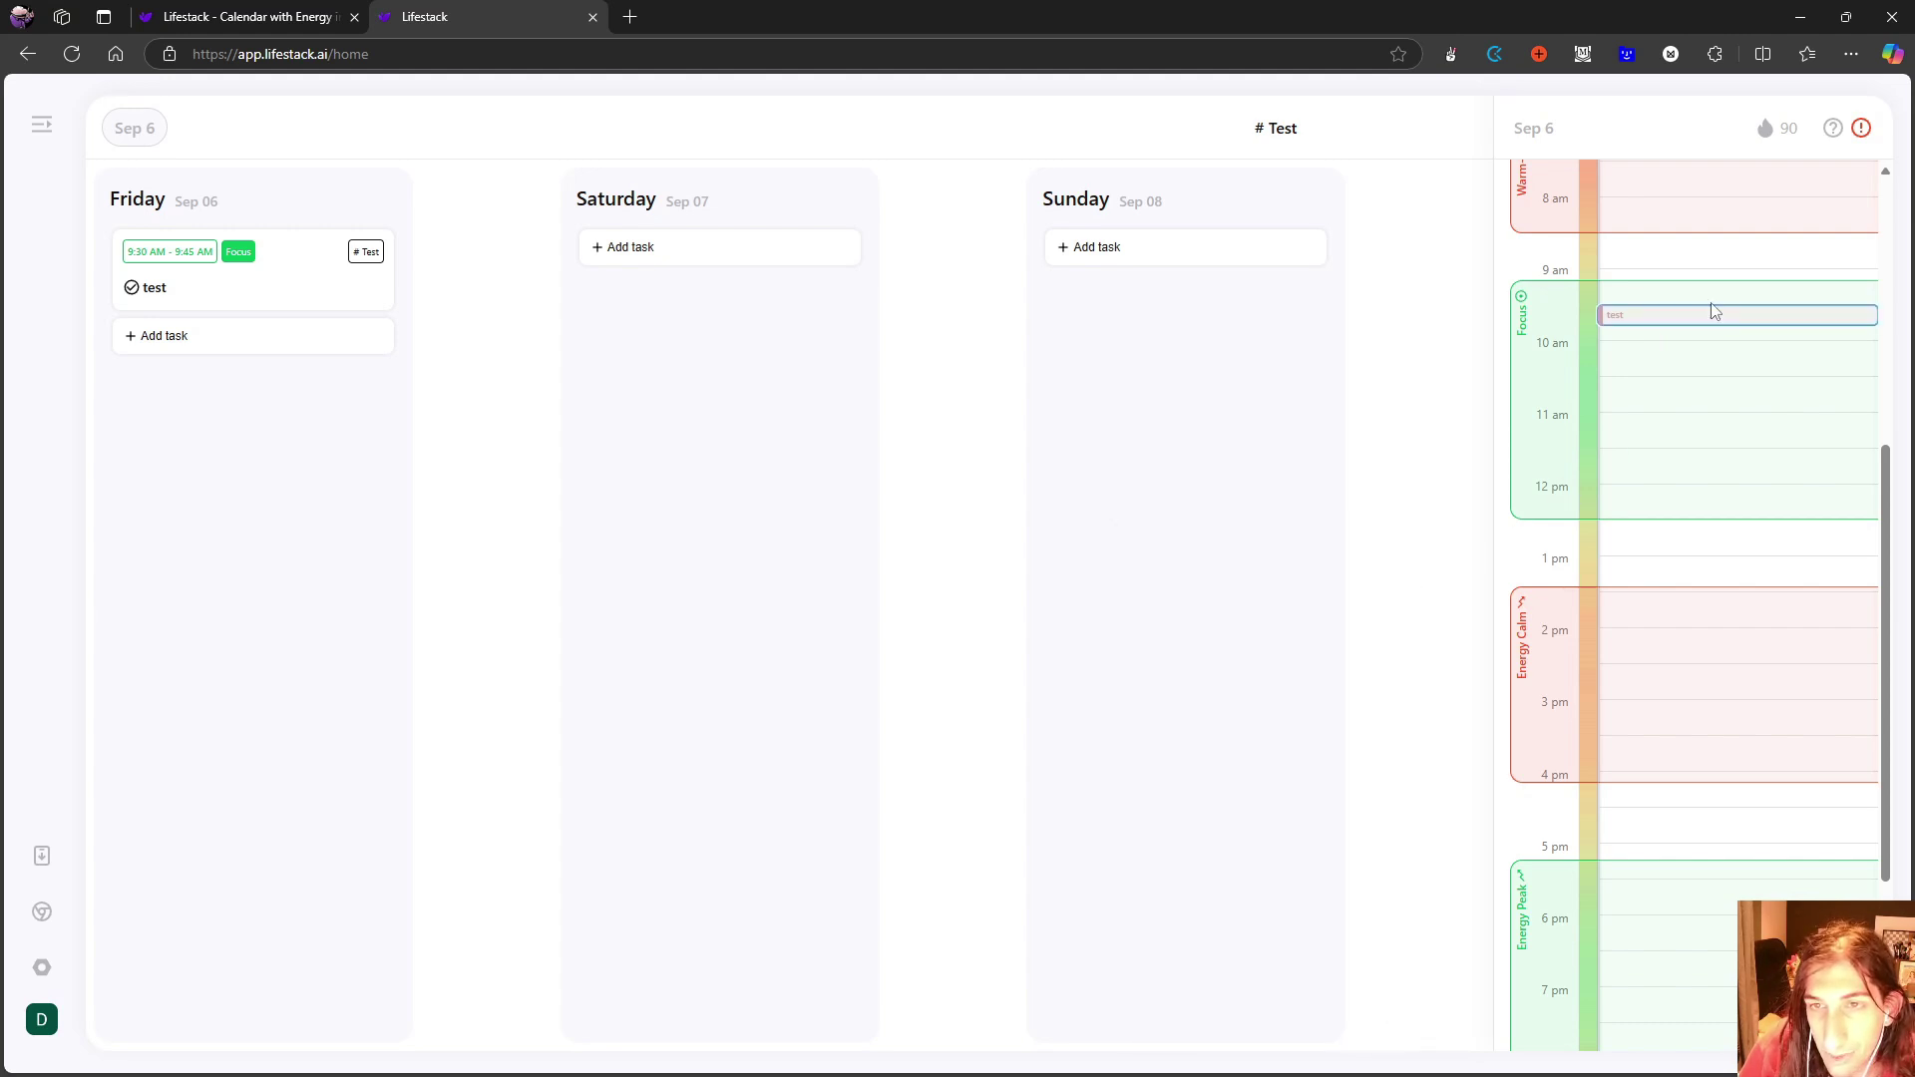
left_click_drag(1719, 312, 1694, 379)
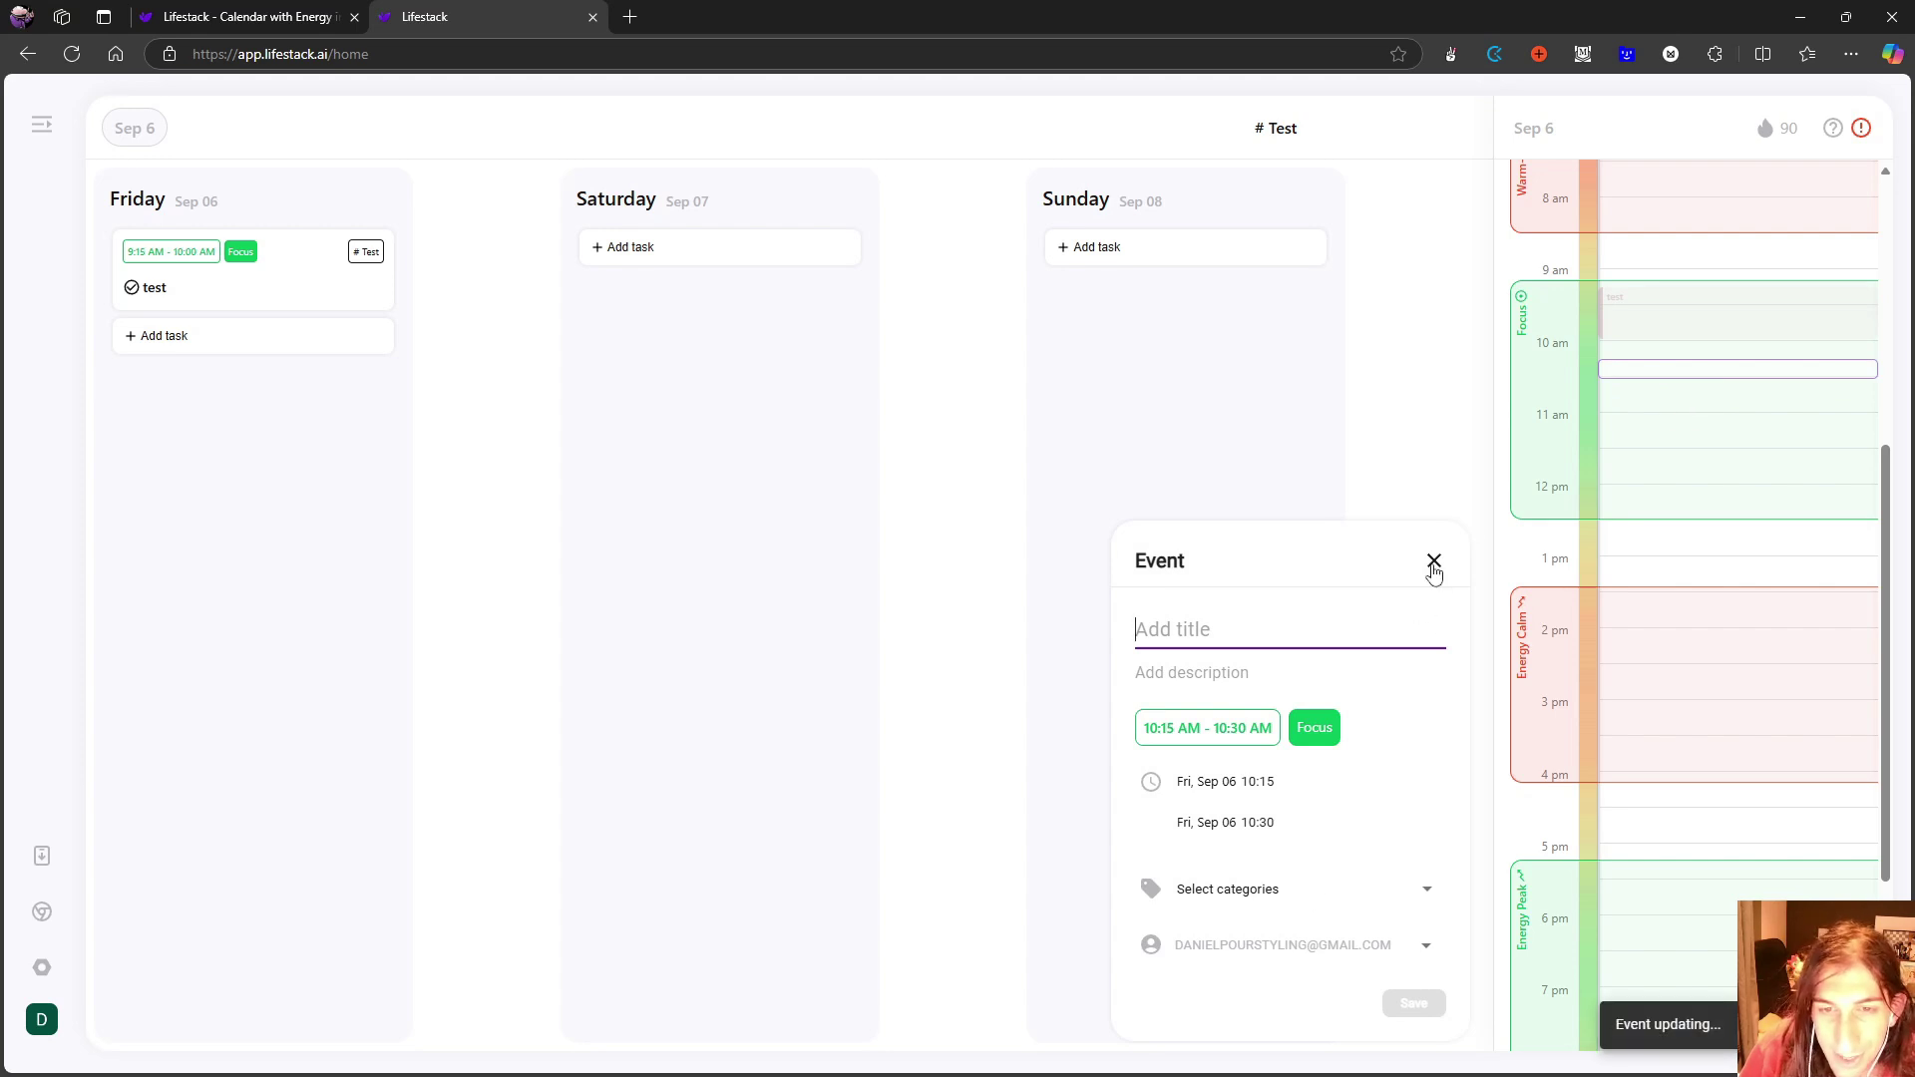
left_click(1434, 561)
left_click(1673, 336)
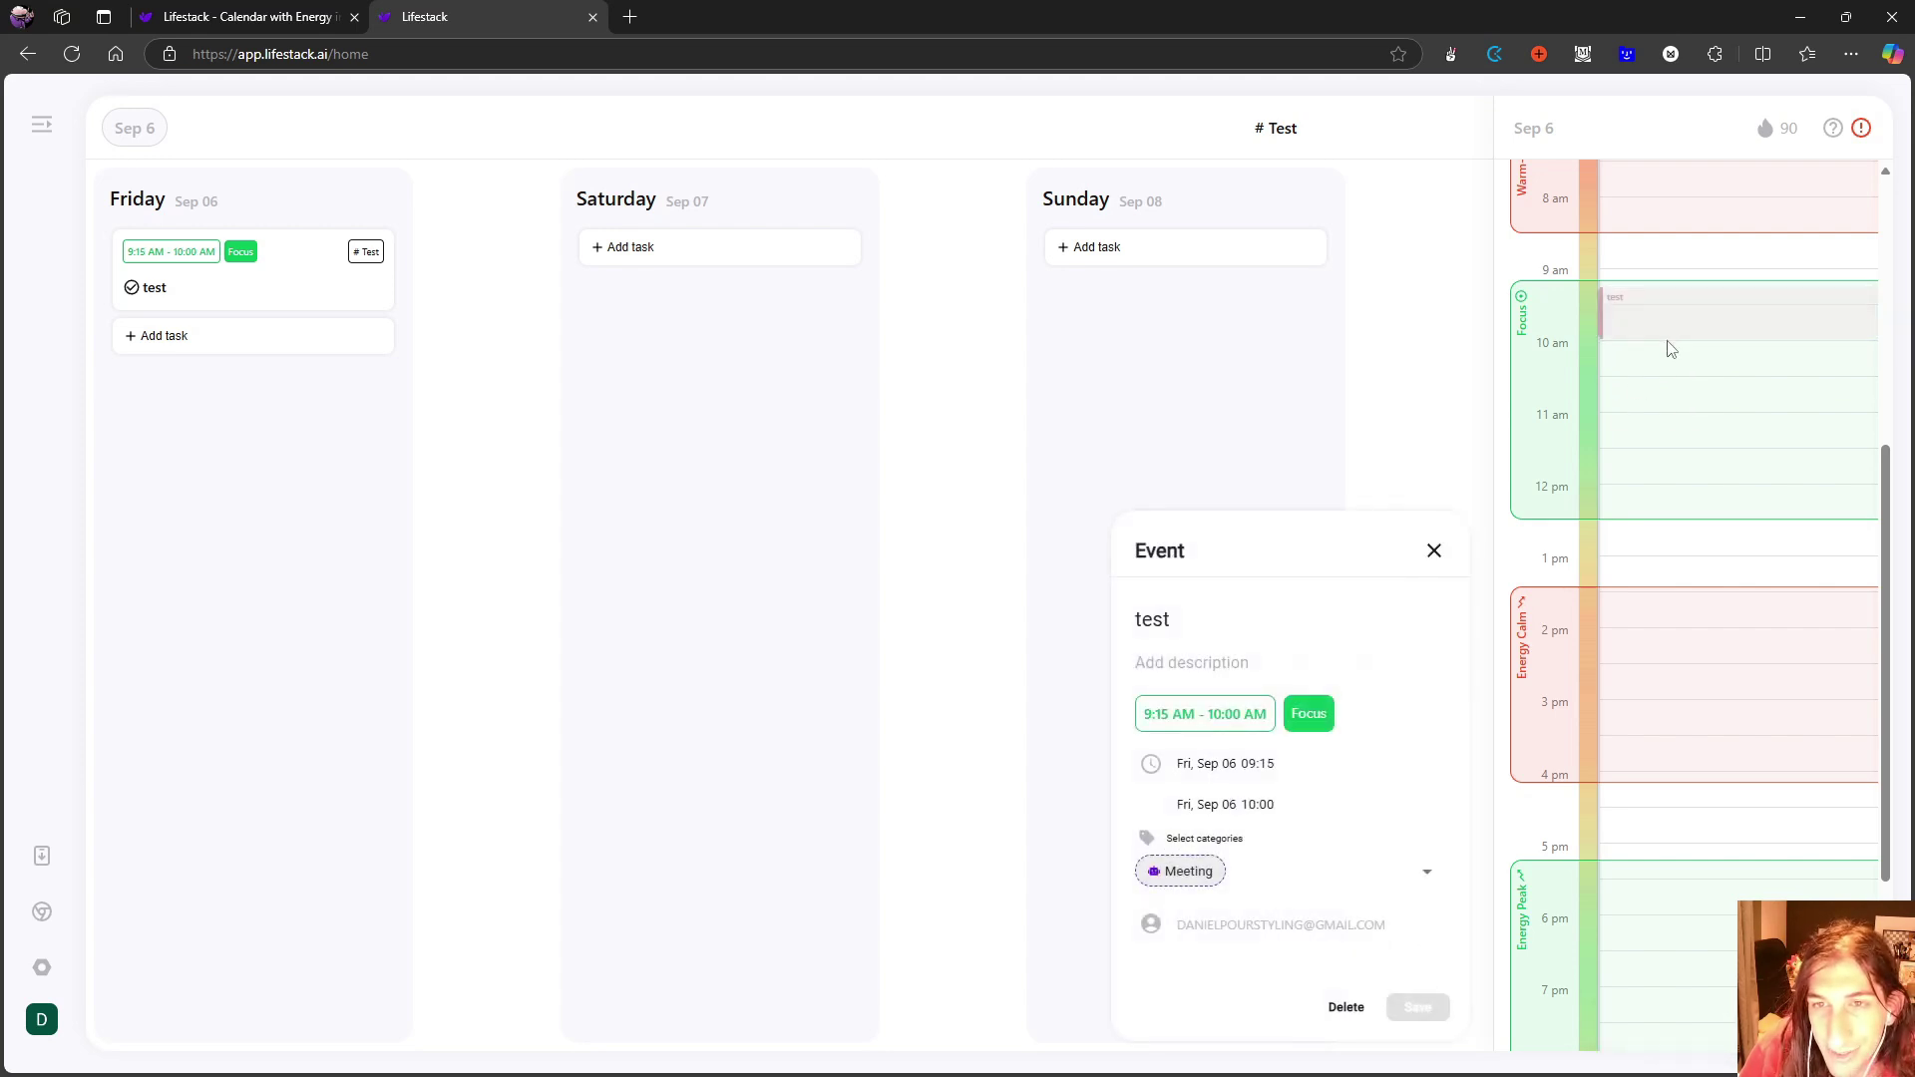
left_click(1673, 342)
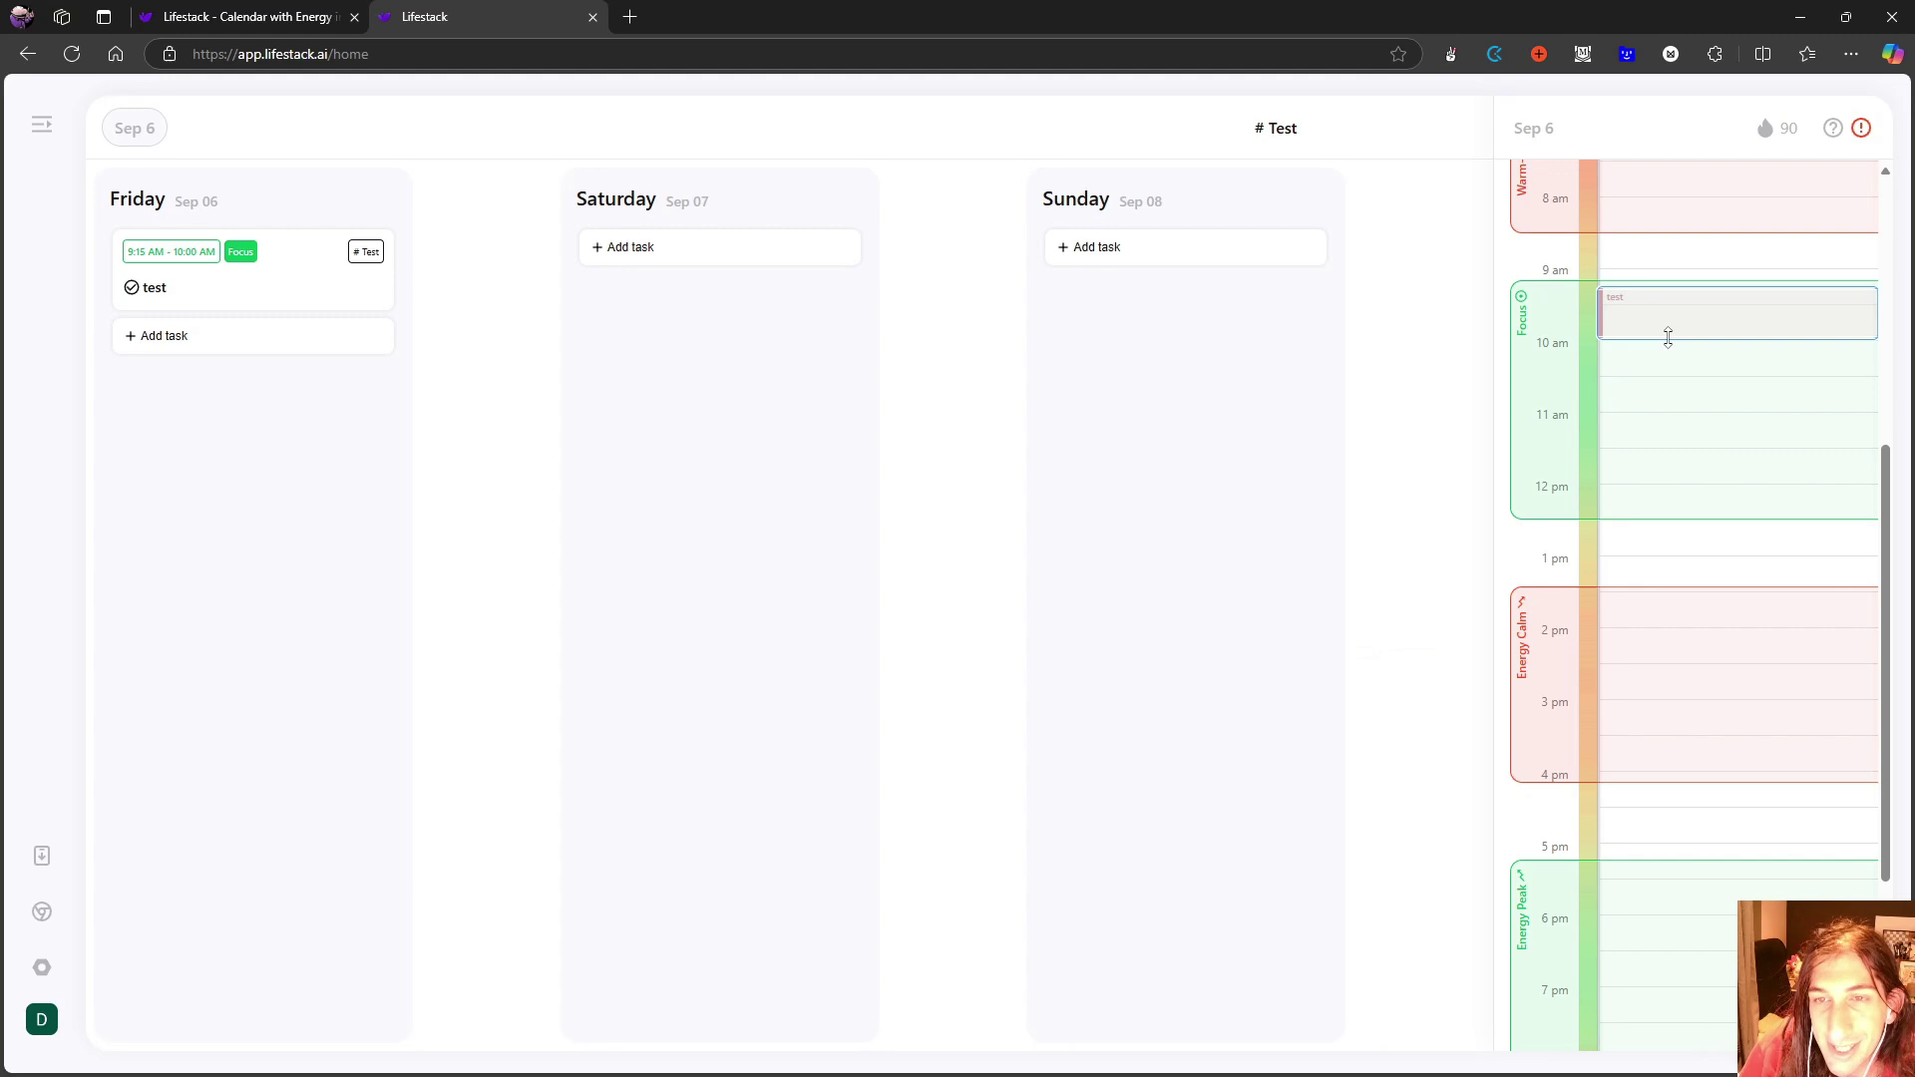
- Stretch the test event to end at 11:30 AM, then delete it from the timeline
left_click_drag(1663, 339, 1674, 574)
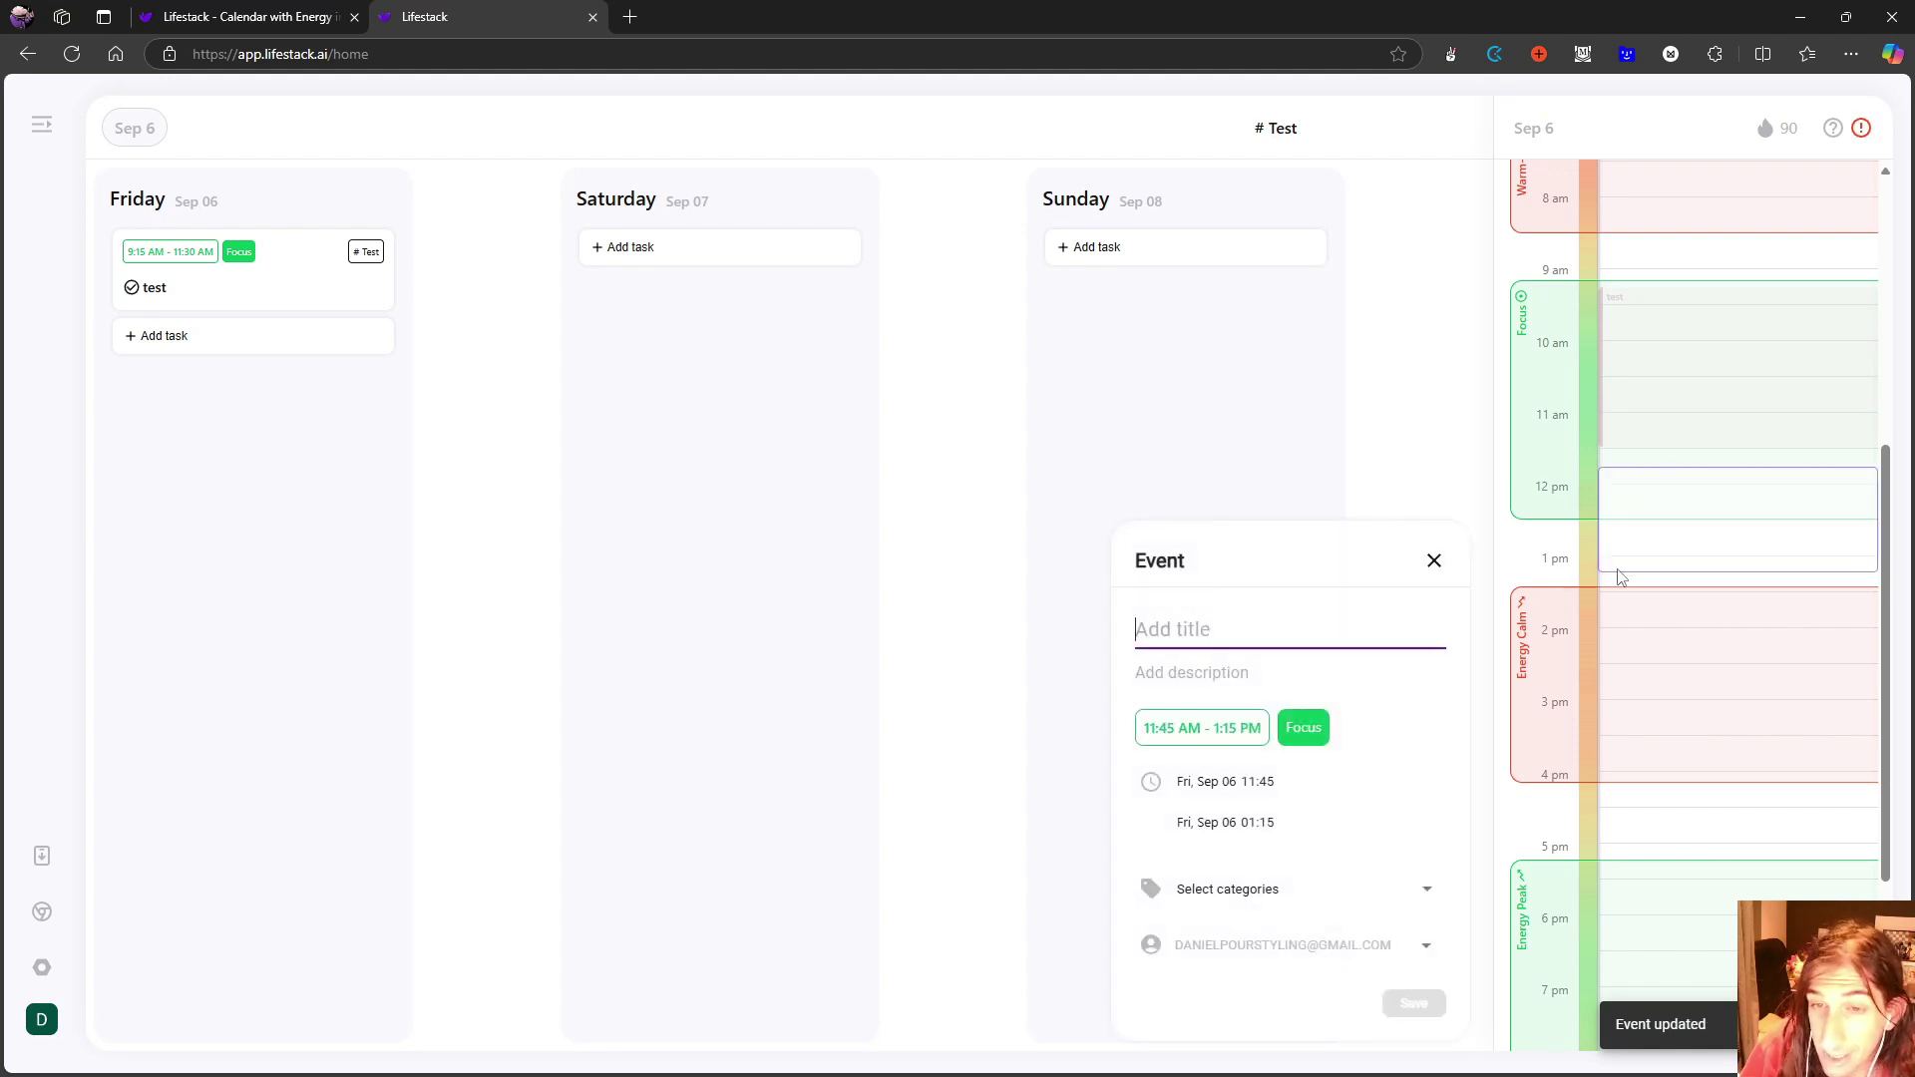
left_click(1433, 561)
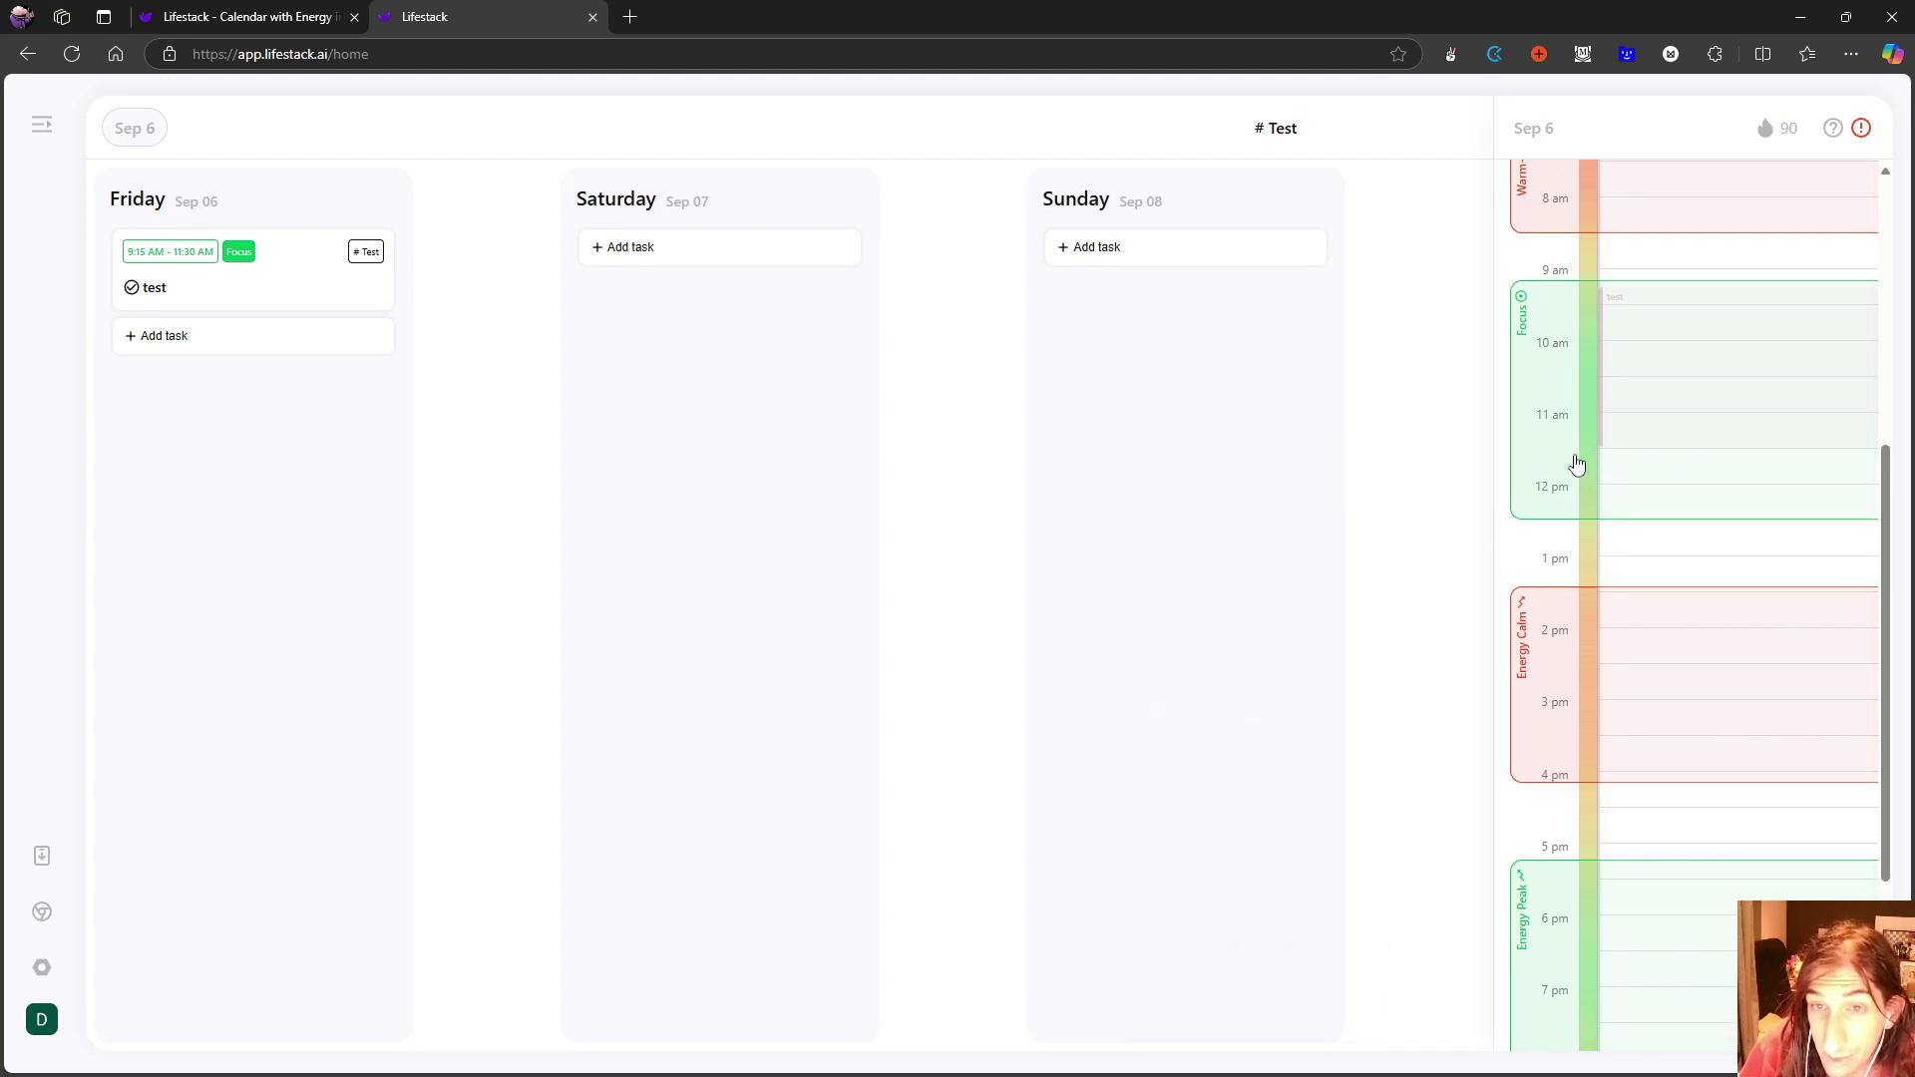
left_click(1637, 398)
left_click(1345, 1008)
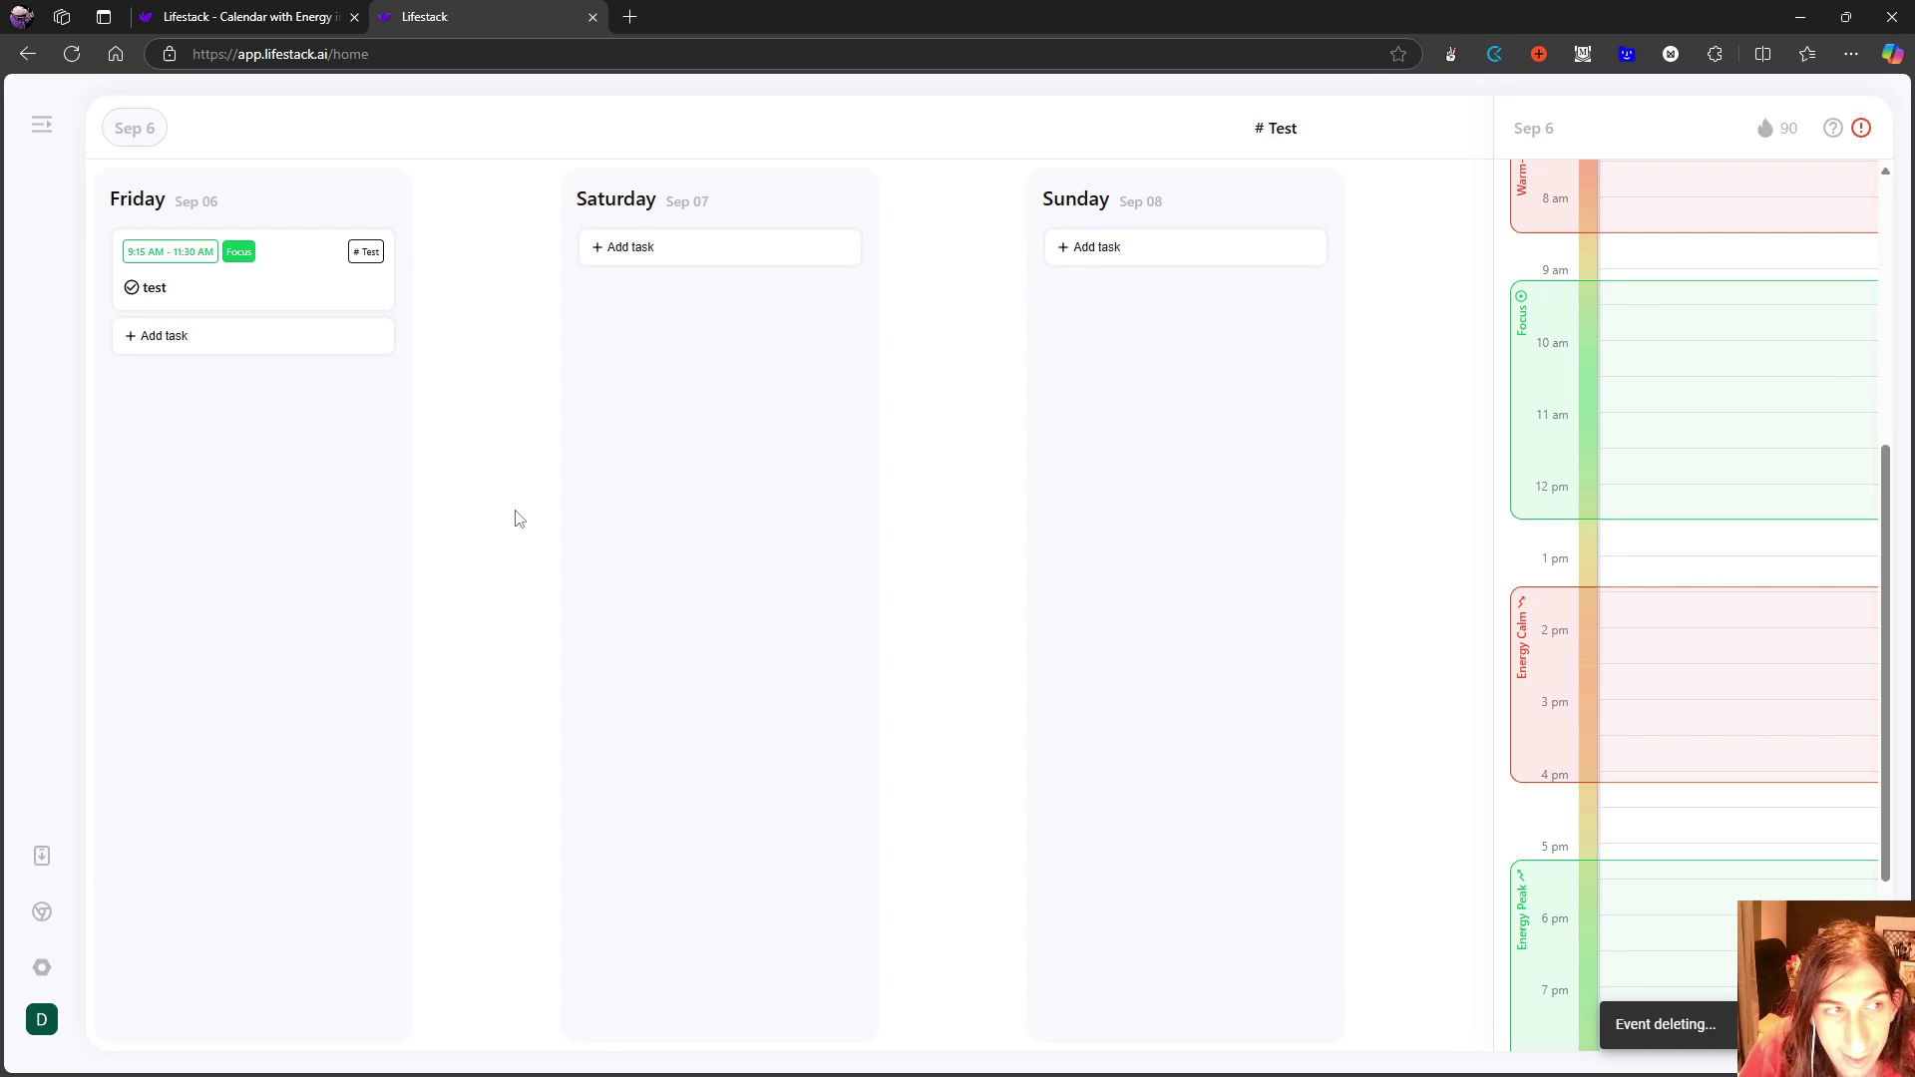
- Delete the test task and scroll the day calendar to confirm it's empty
left_click(282, 295)
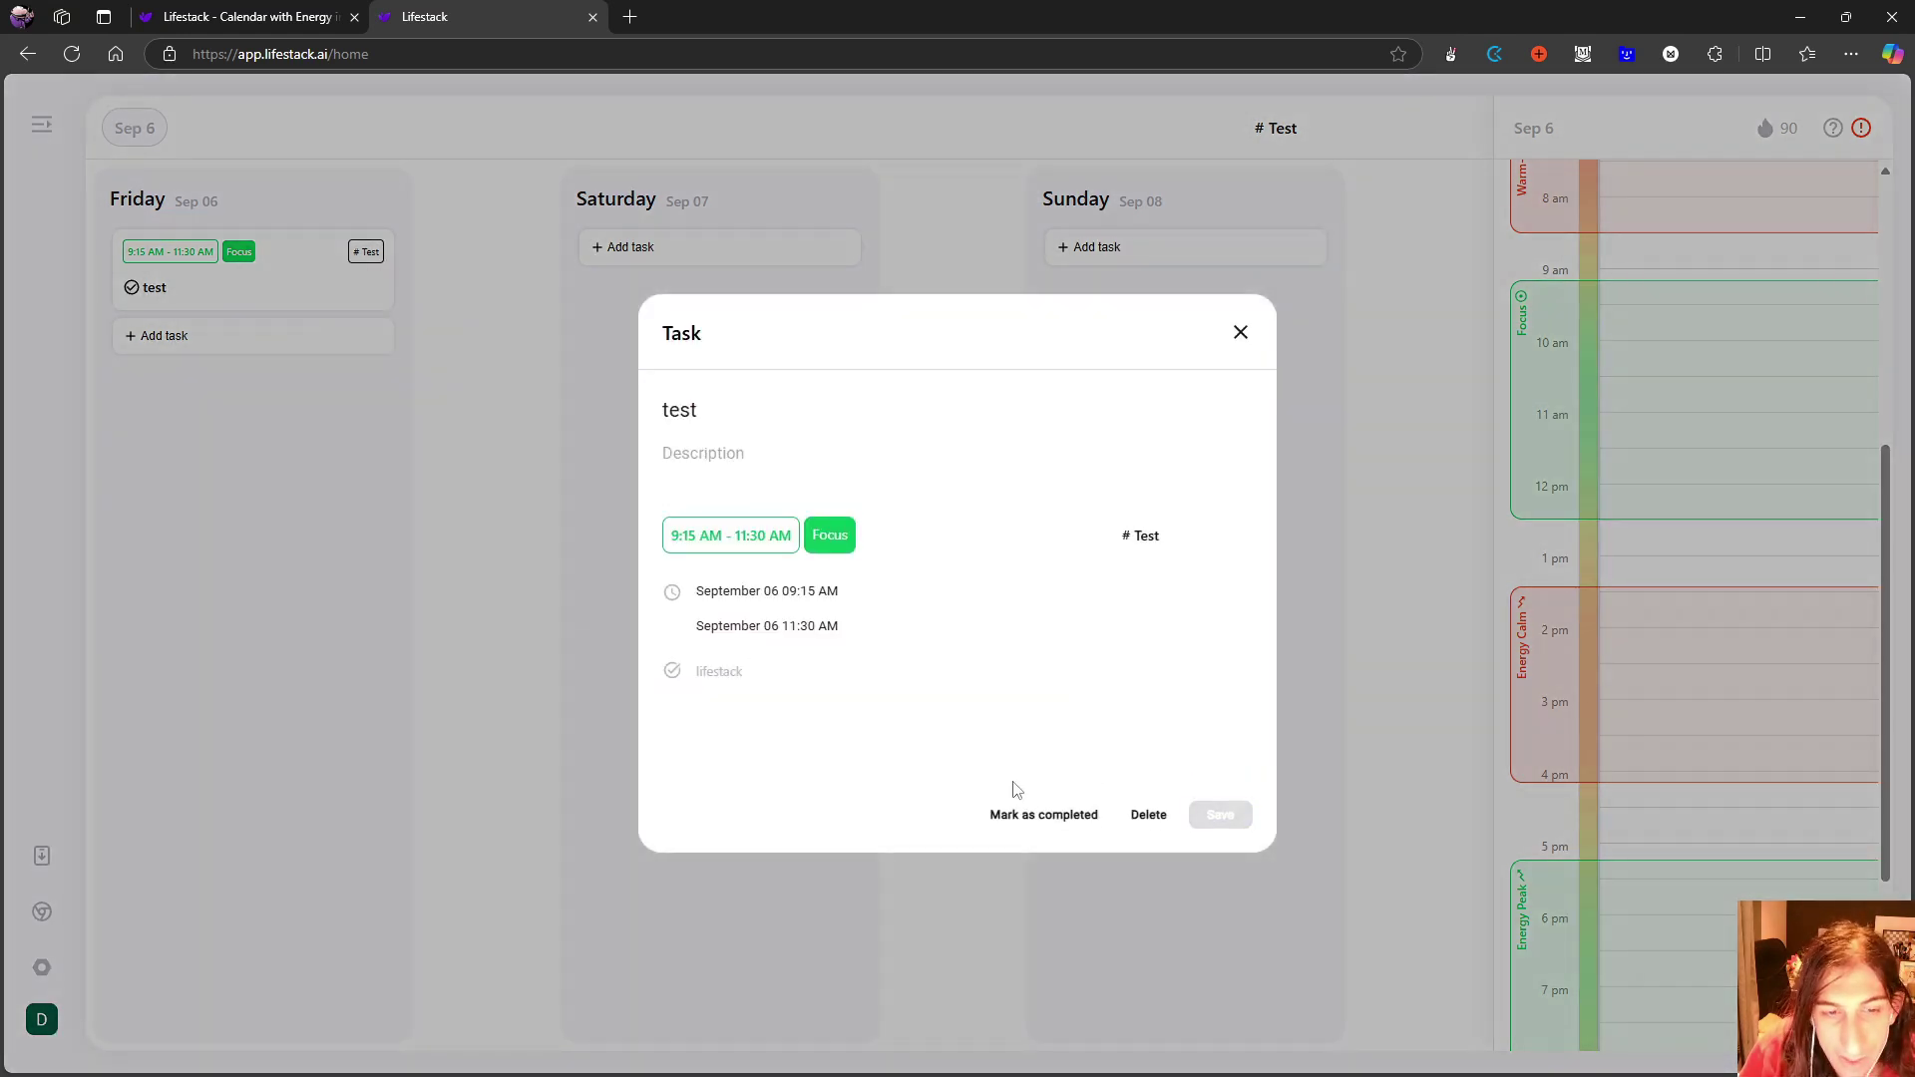
left_click(1138, 816)
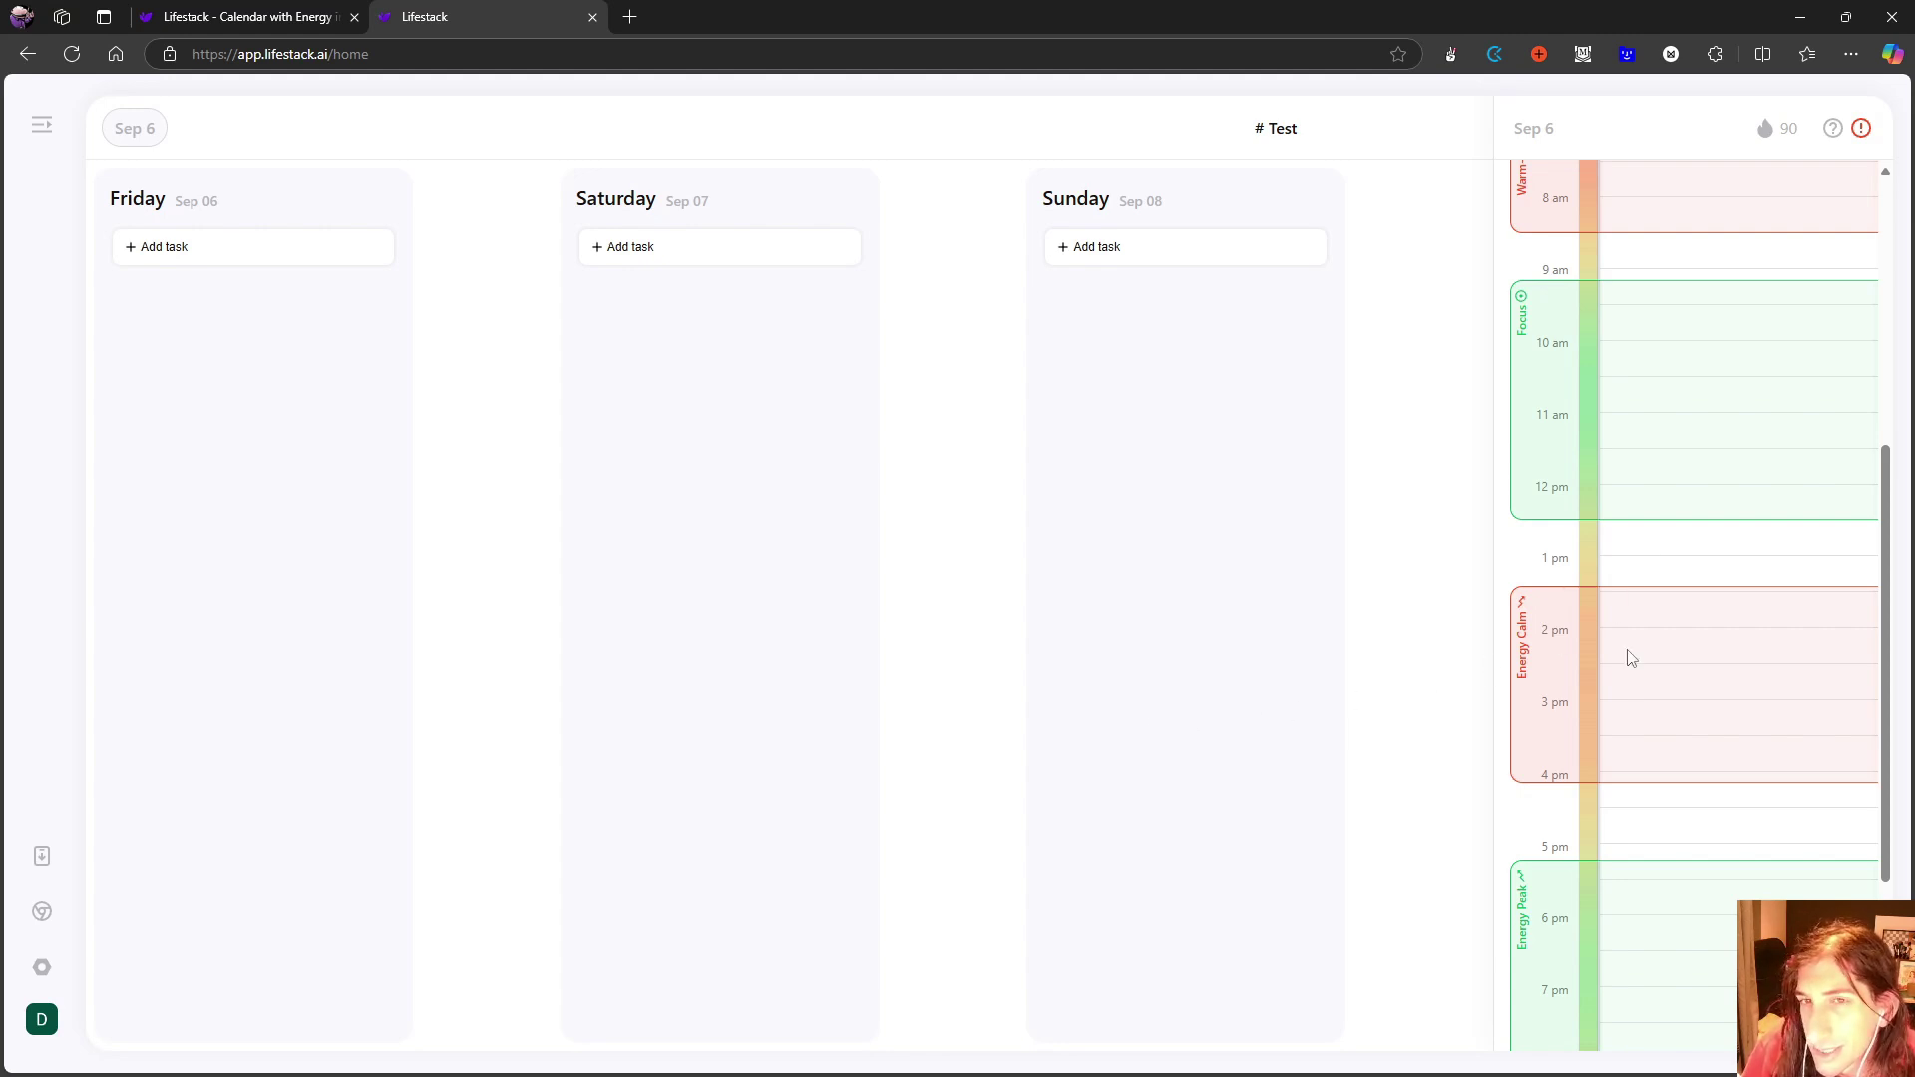
scroll(1626, 659, "up", 1)
scroll(1624, 664, "down", 2)
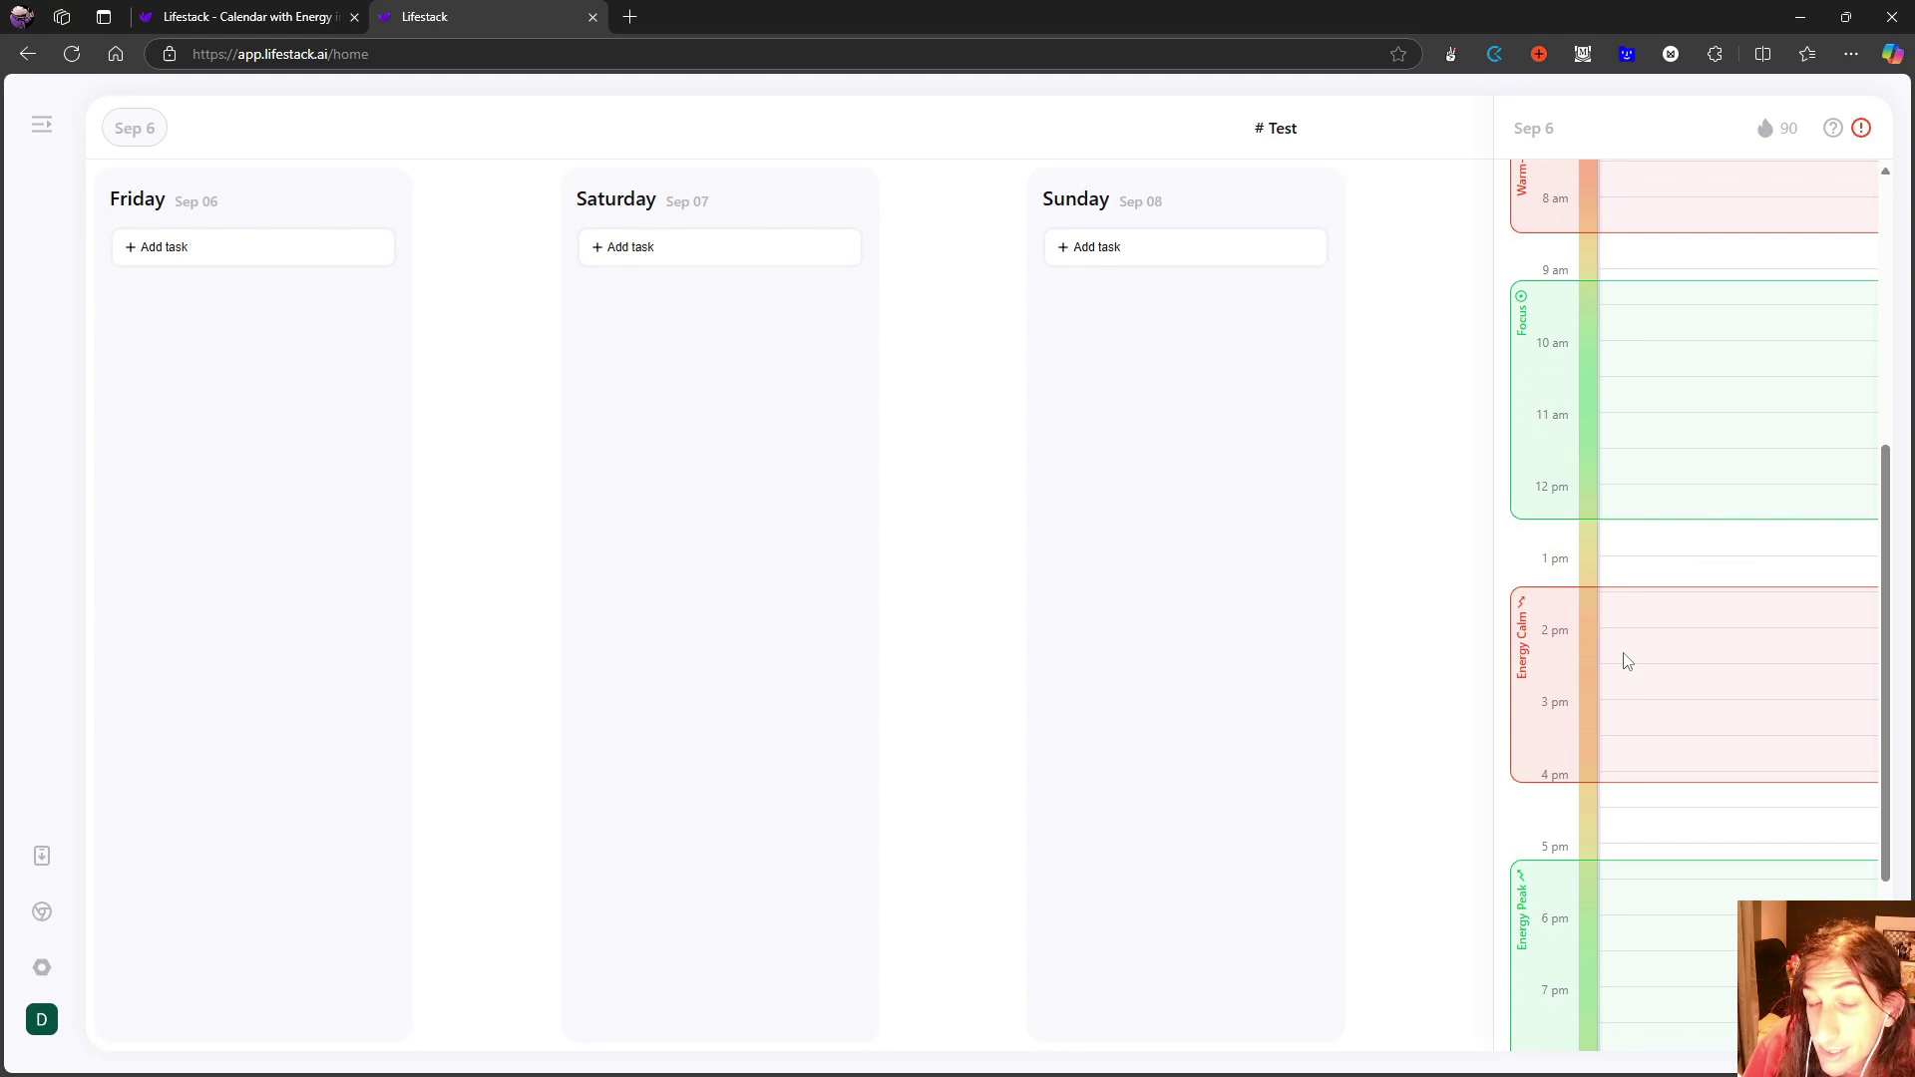
left_click(42, 968)
scroll(908, 771, "down", 1)
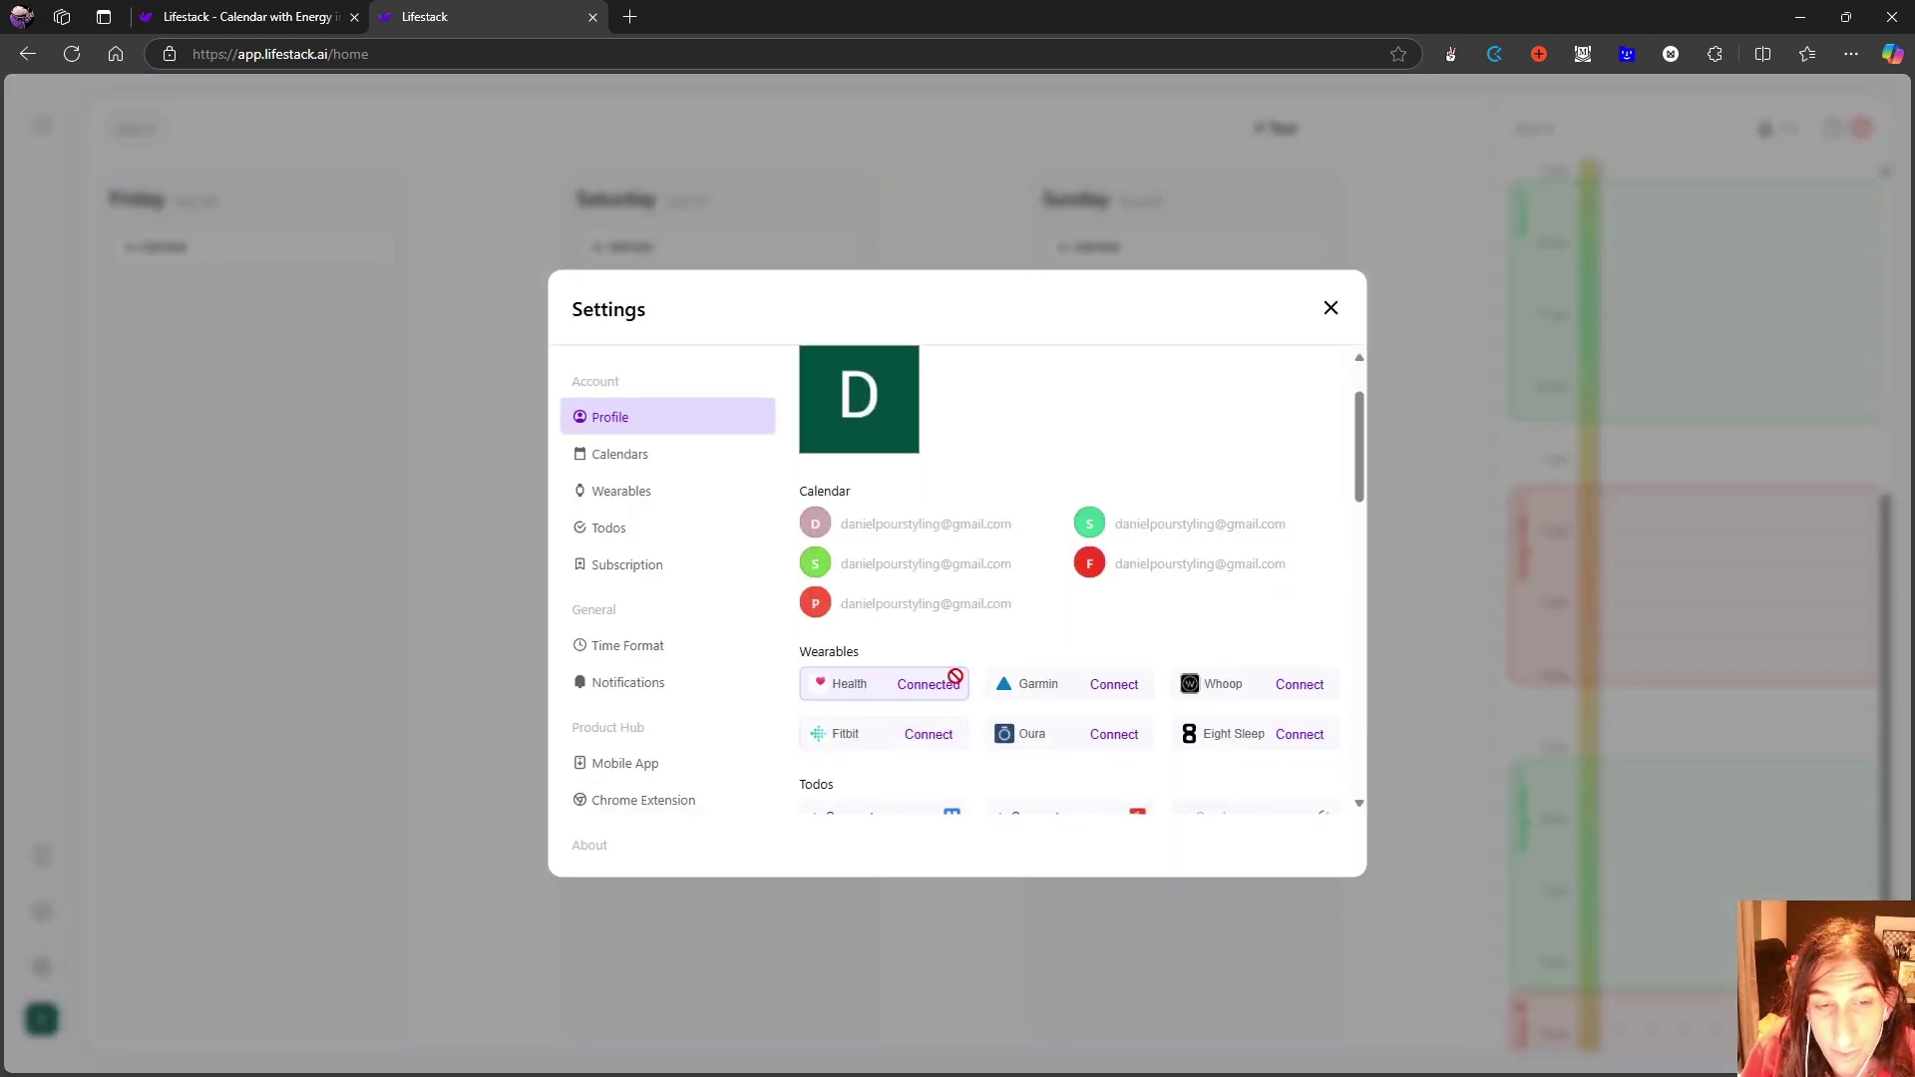
scroll(1039, 639, "down", 10)
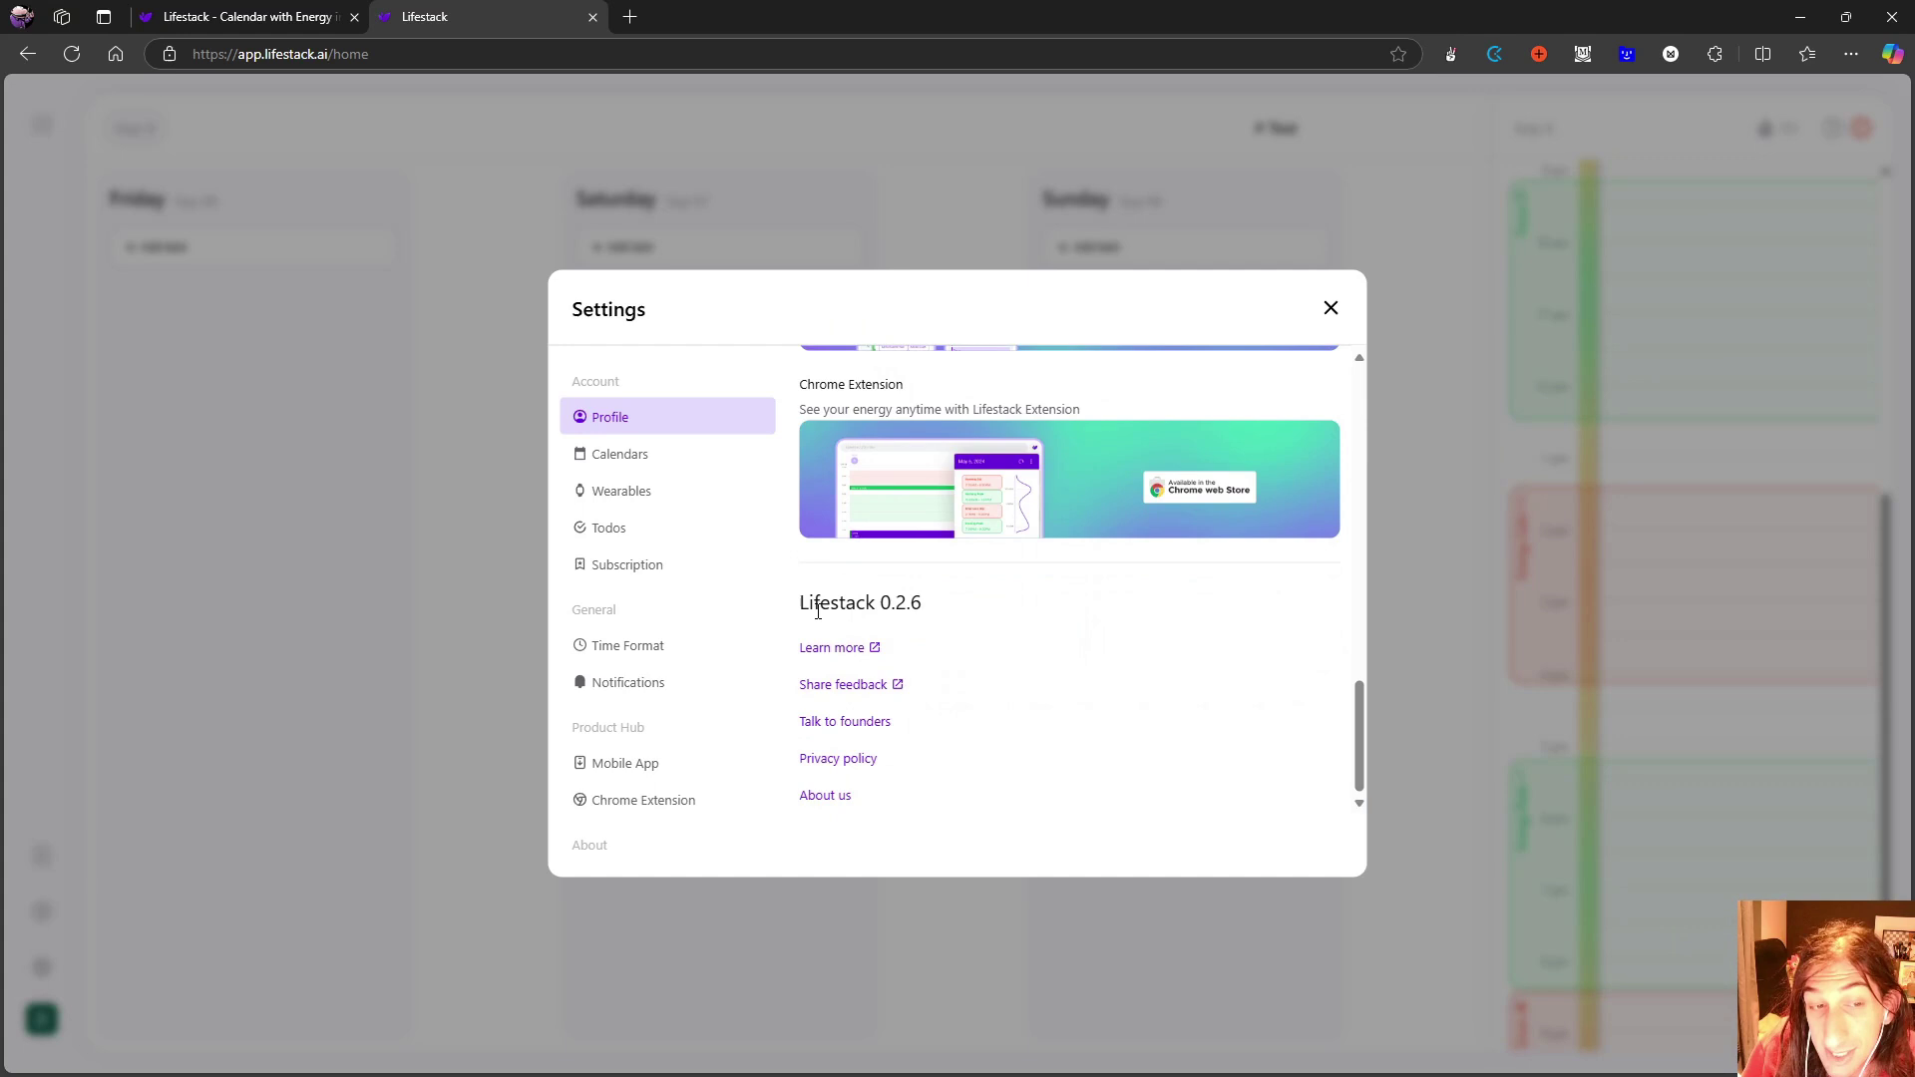
double_click(1331, 309)
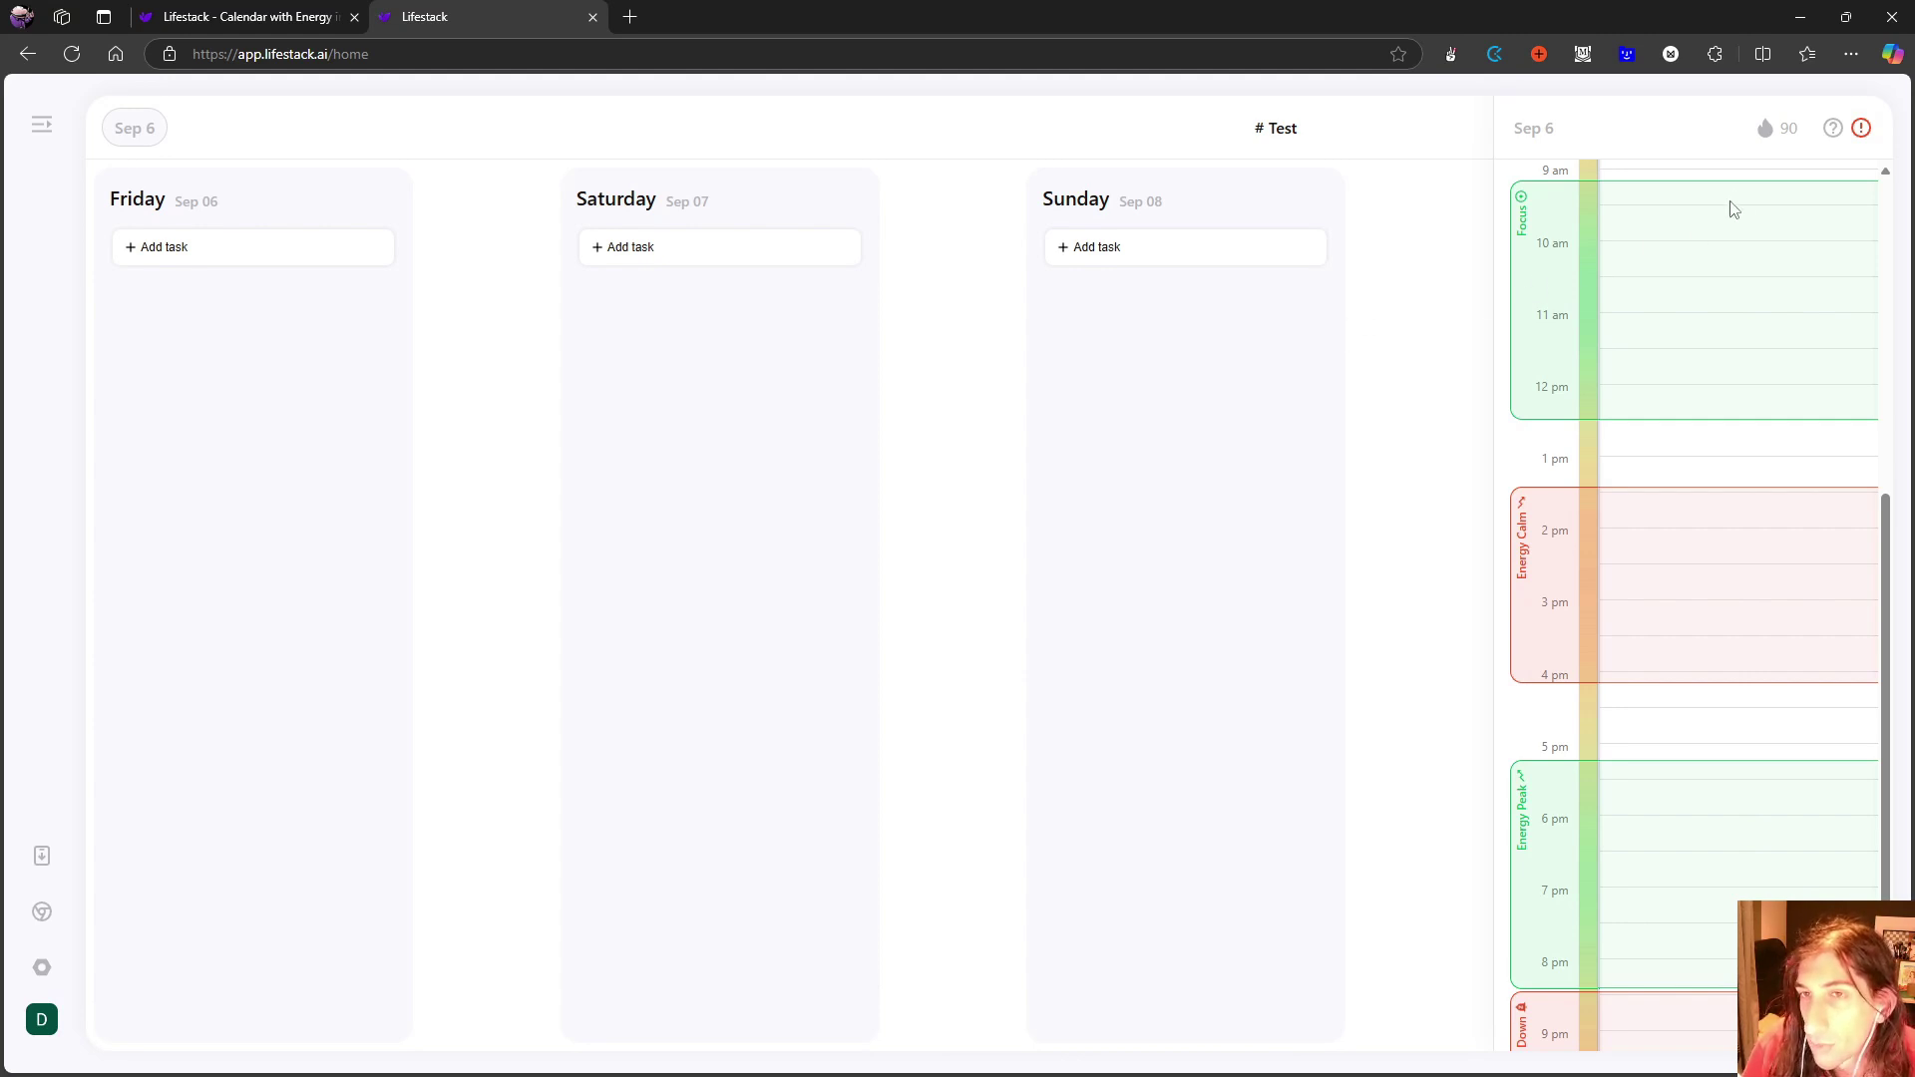
mouse_move(1862, 131)
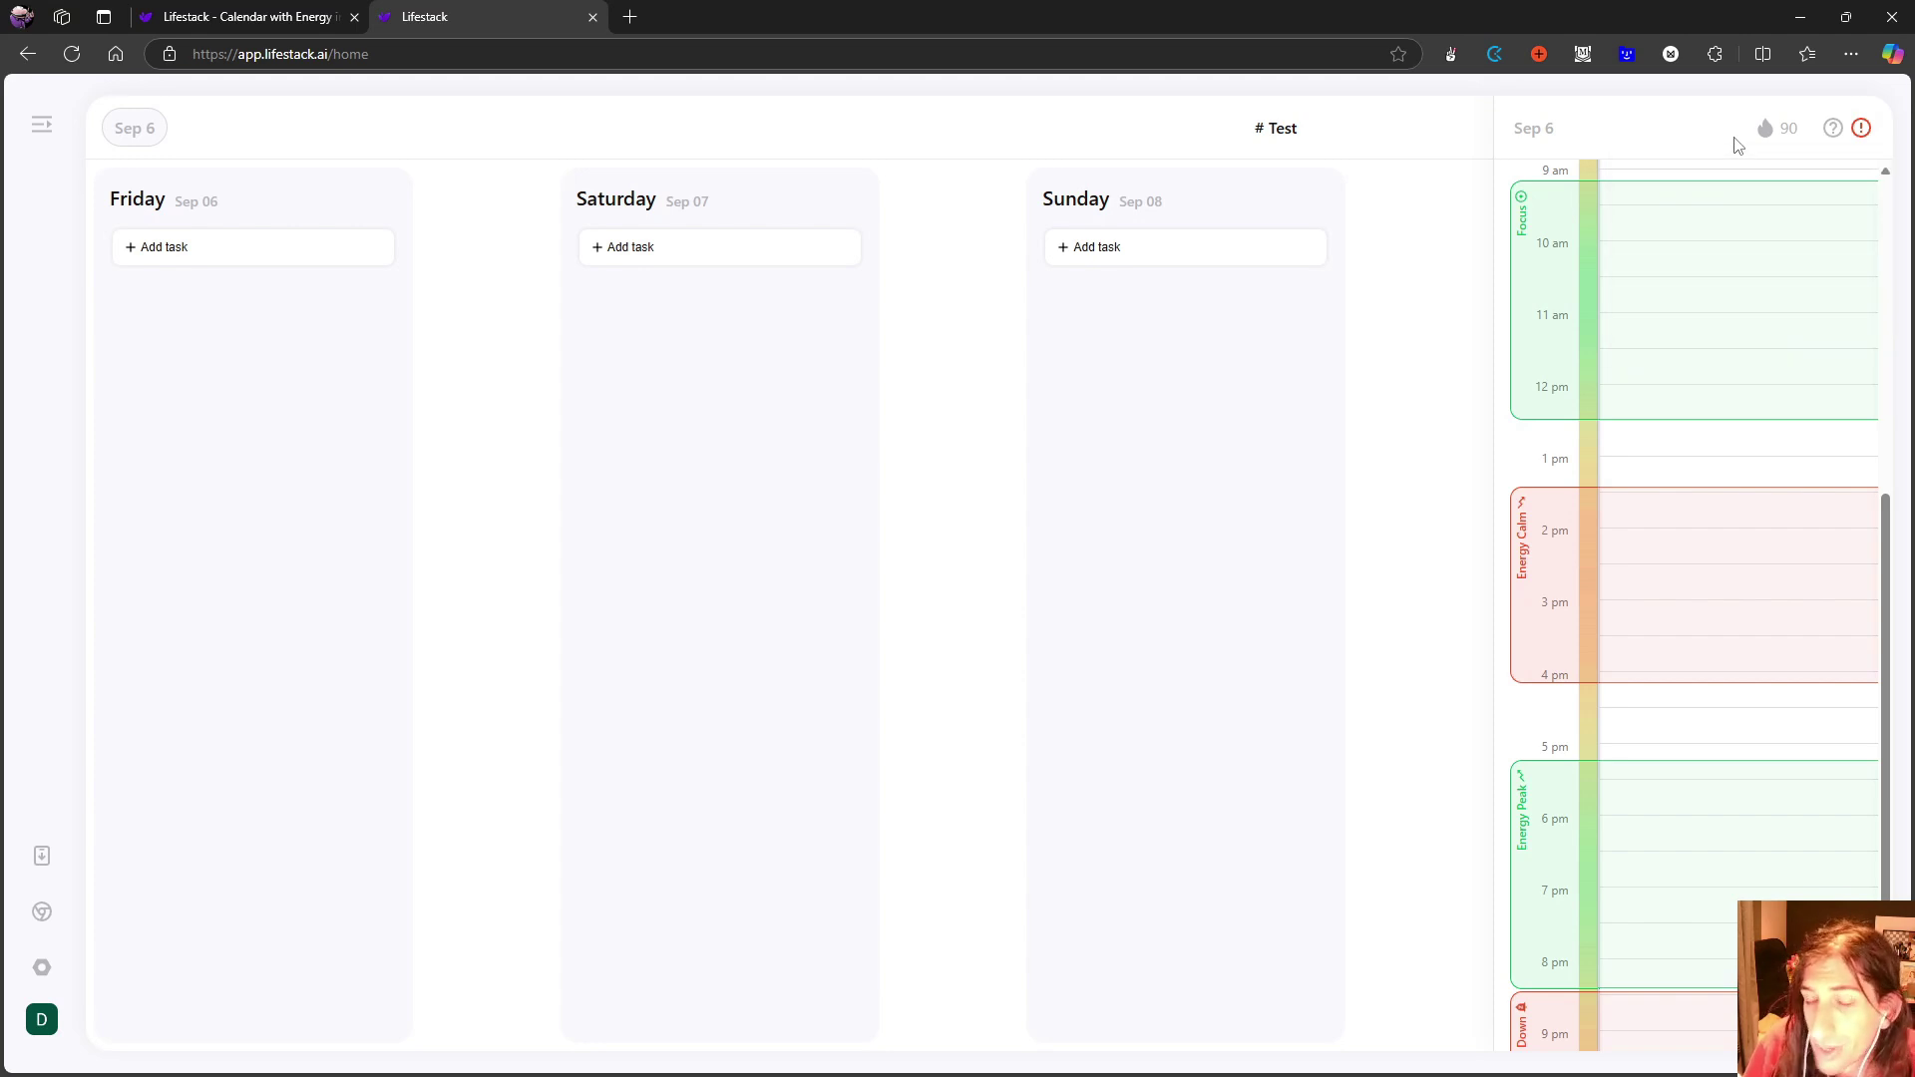
scroll(1666, 463, "down", 2)
scroll(1656, 429, "up", 3)
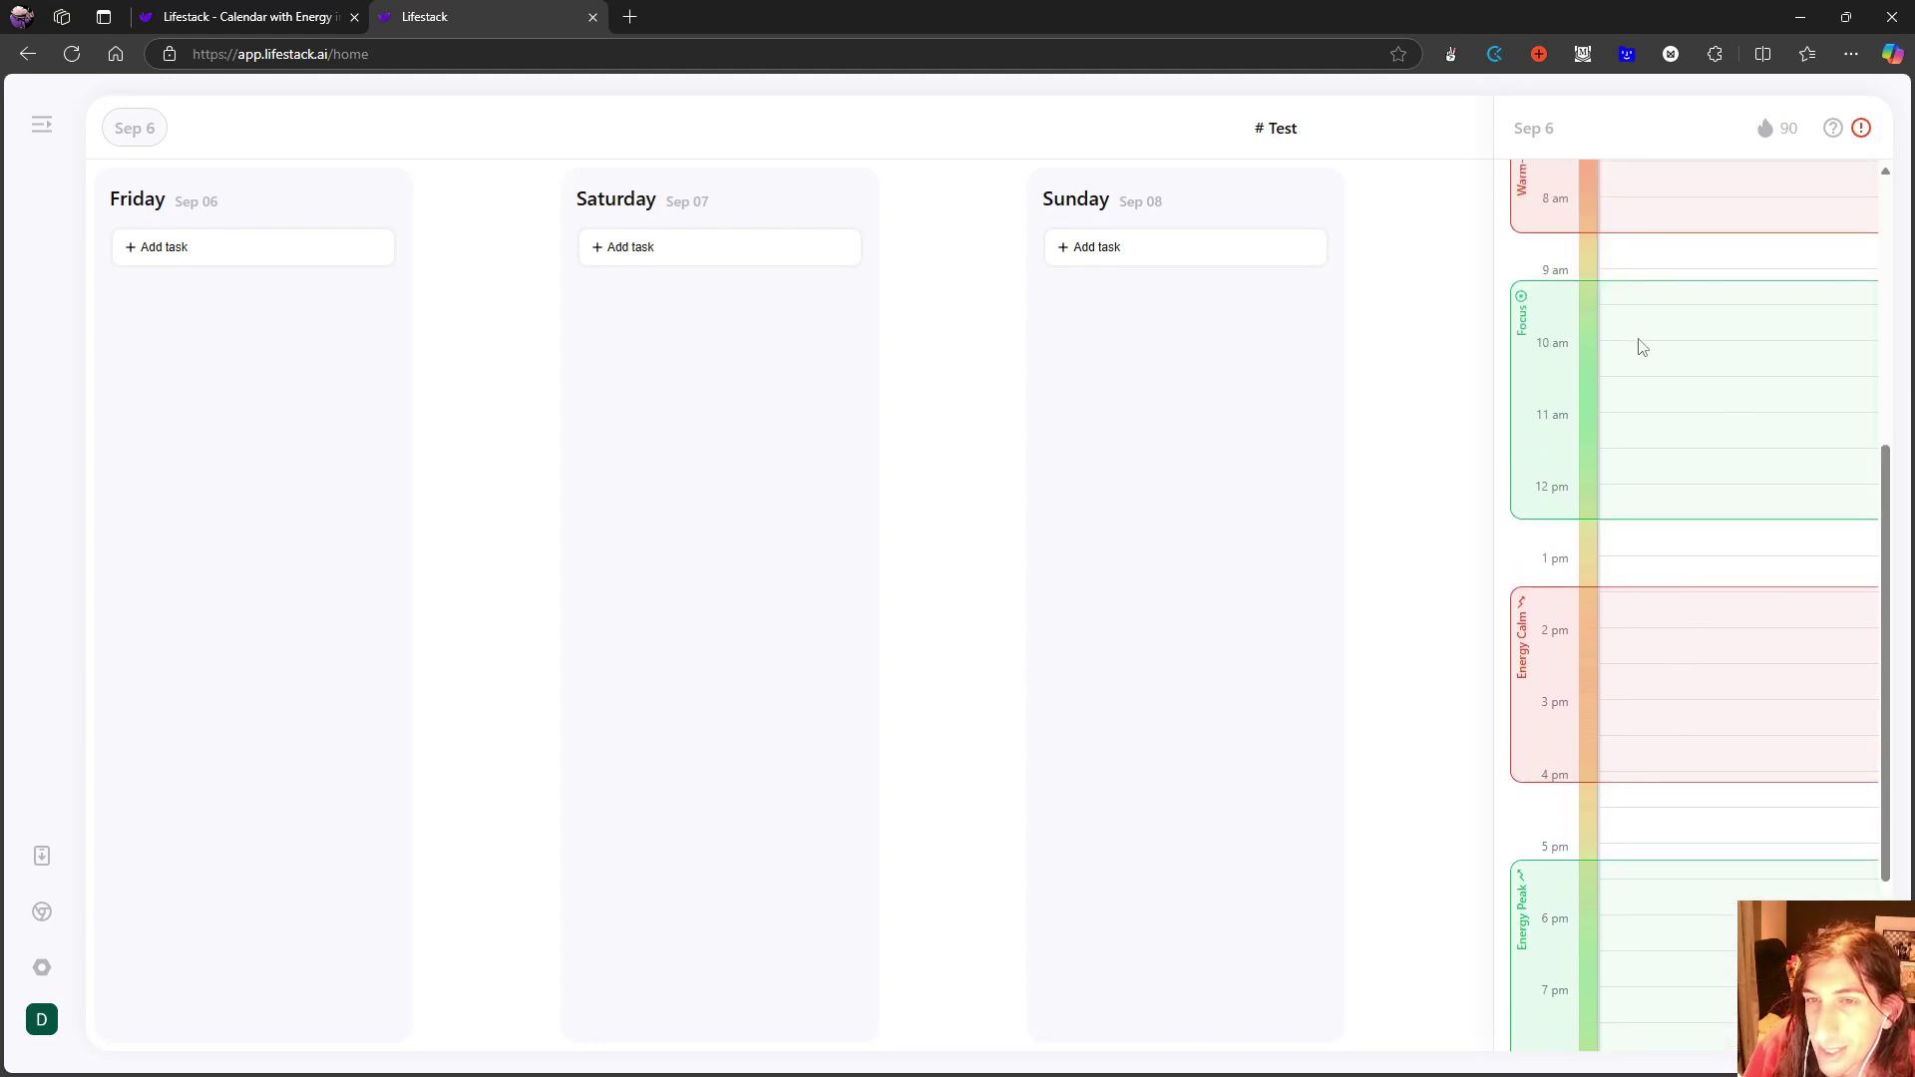
scroll(1636, 349, "down", 1)
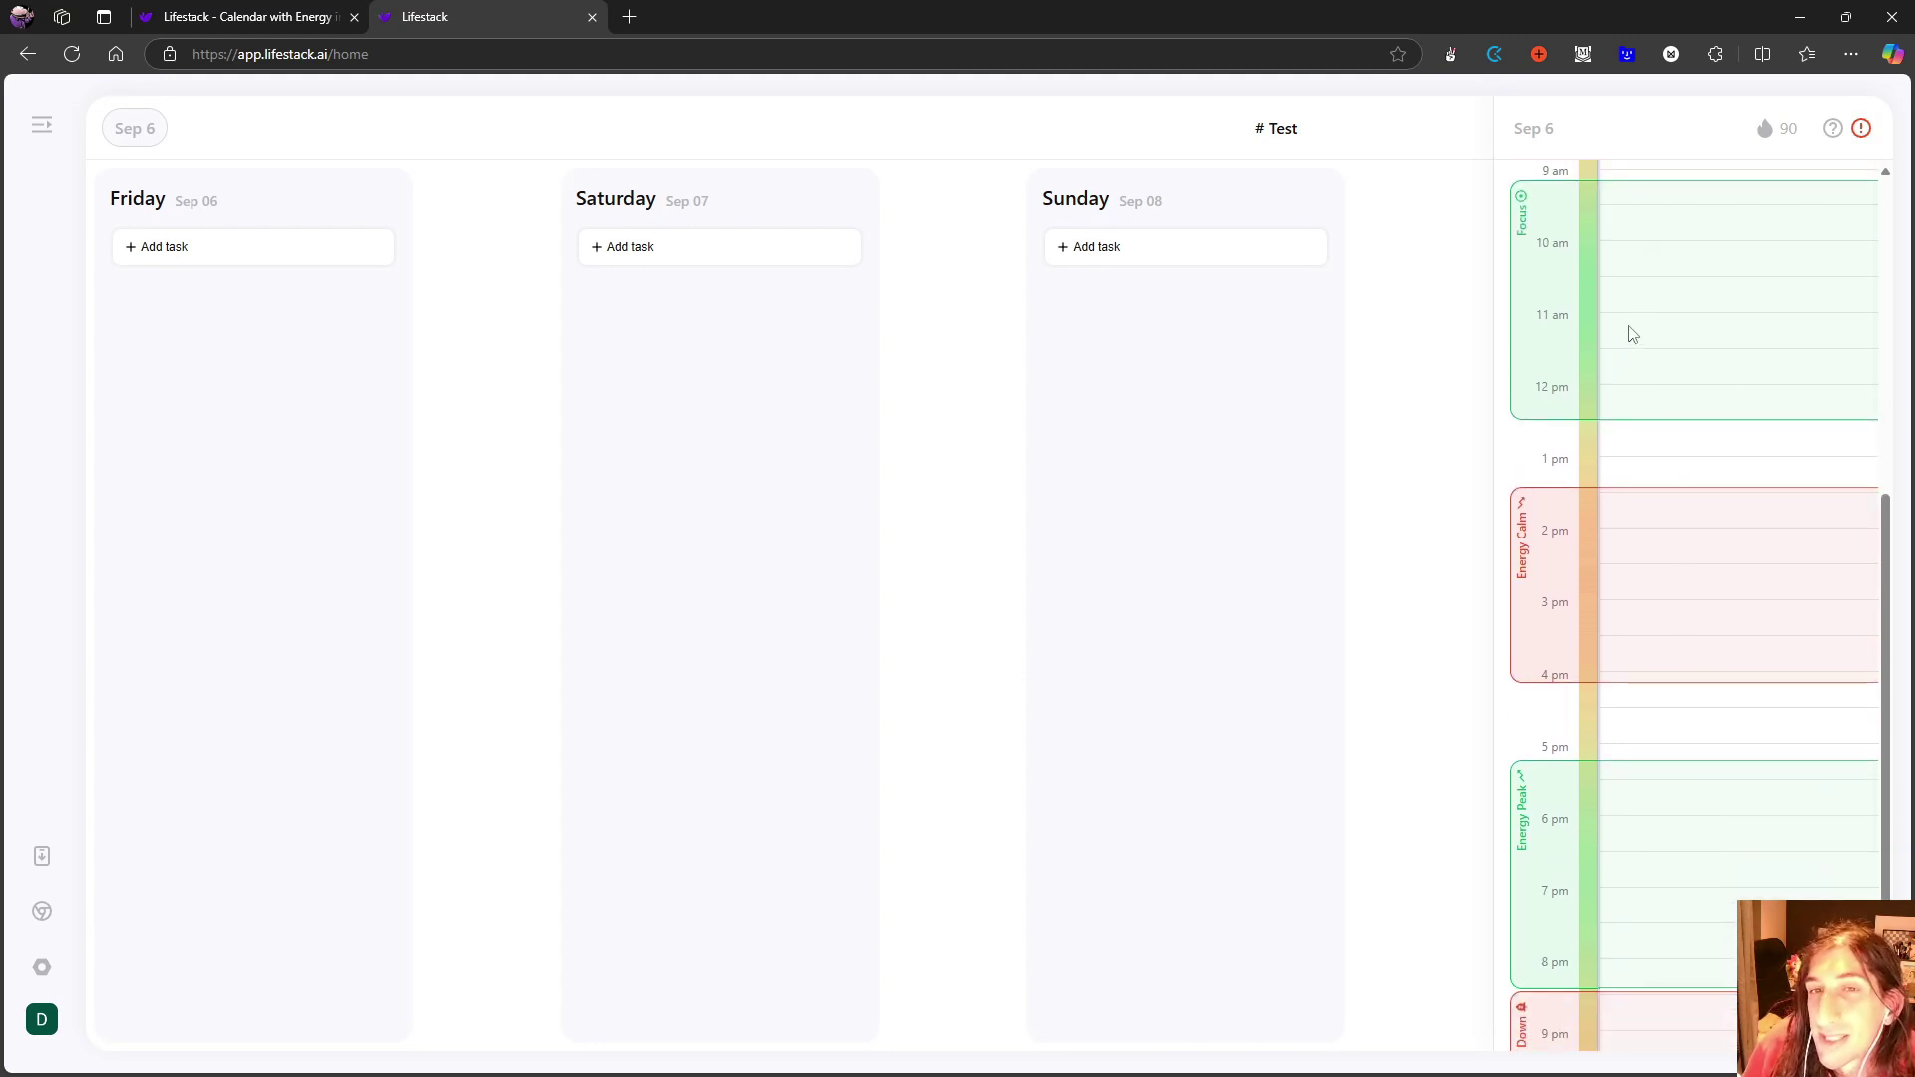